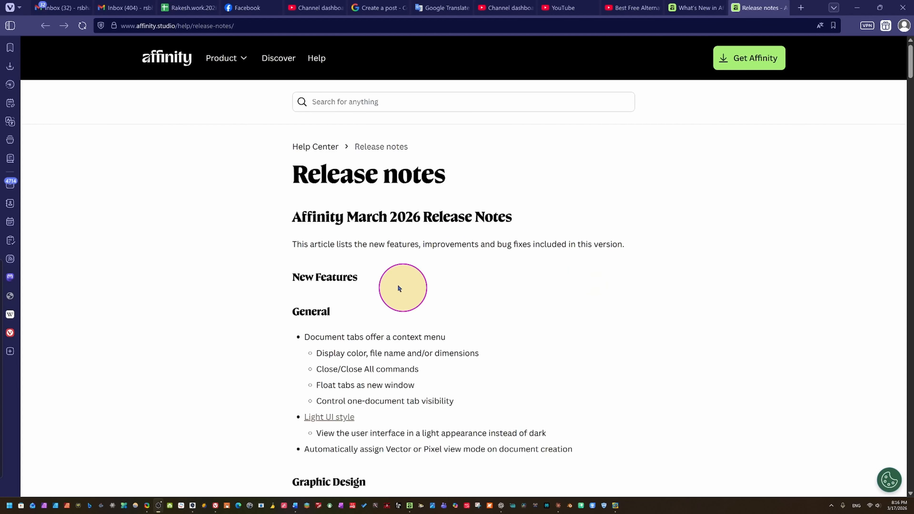
Read the new features in the Affinity March 2026 release notes, covering General, Graphic Design, Photo Editing and Page Layout
scroll(341, 284, "down", 5)
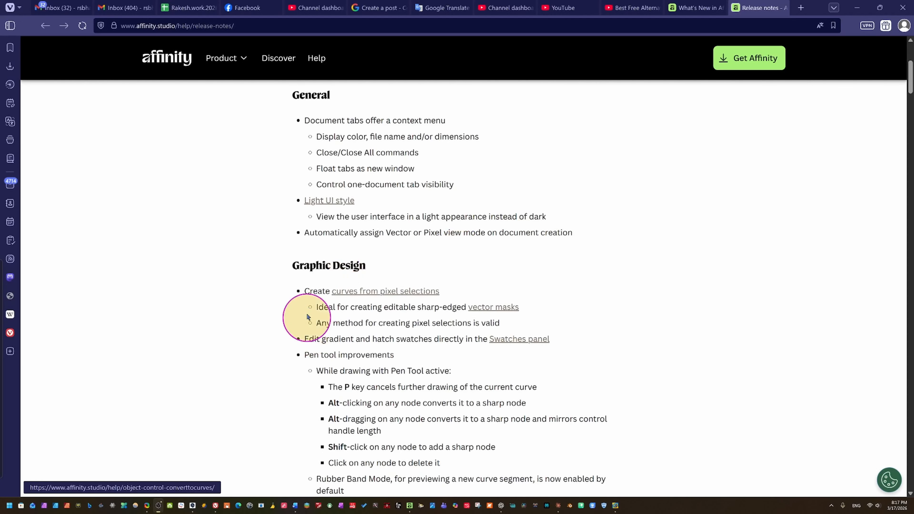
scroll(373, 303, "down", 5)
scroll(370, 302, "up", 5)
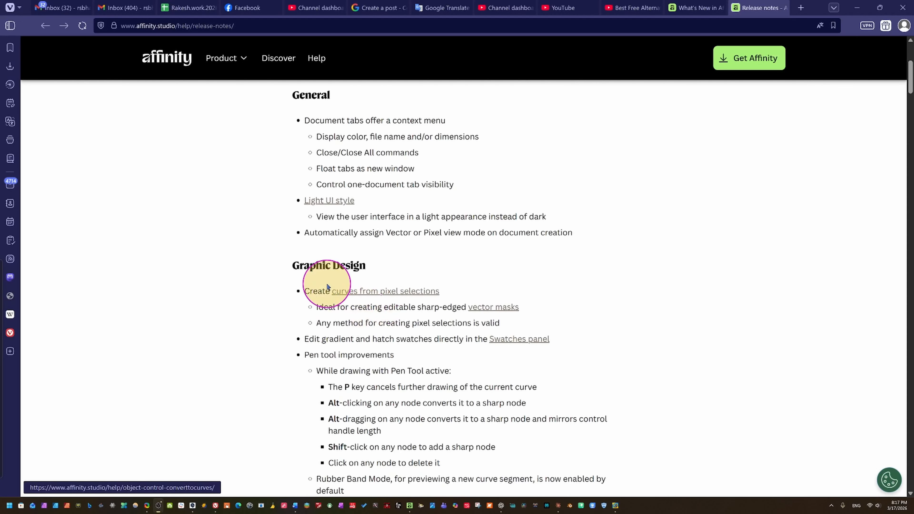
scroll(332, 241, "up", 5)
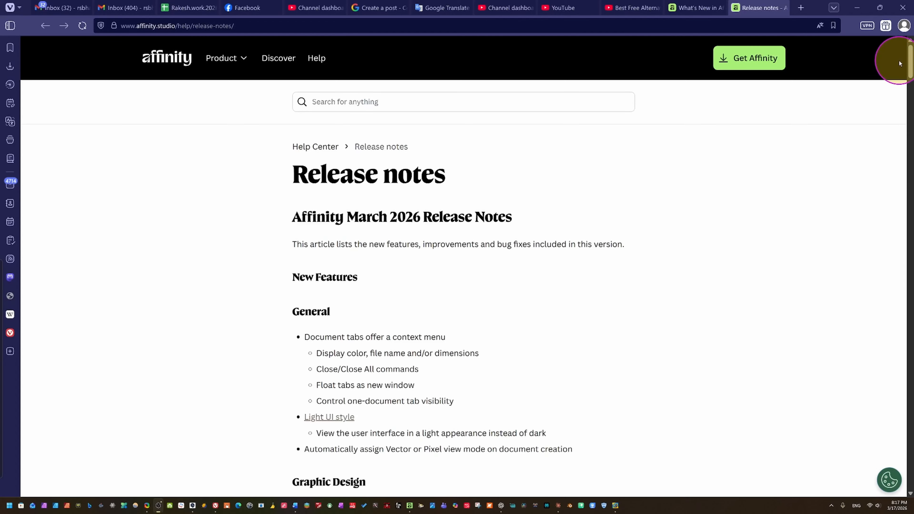
left_click_drag(911, 74, 907, 92)
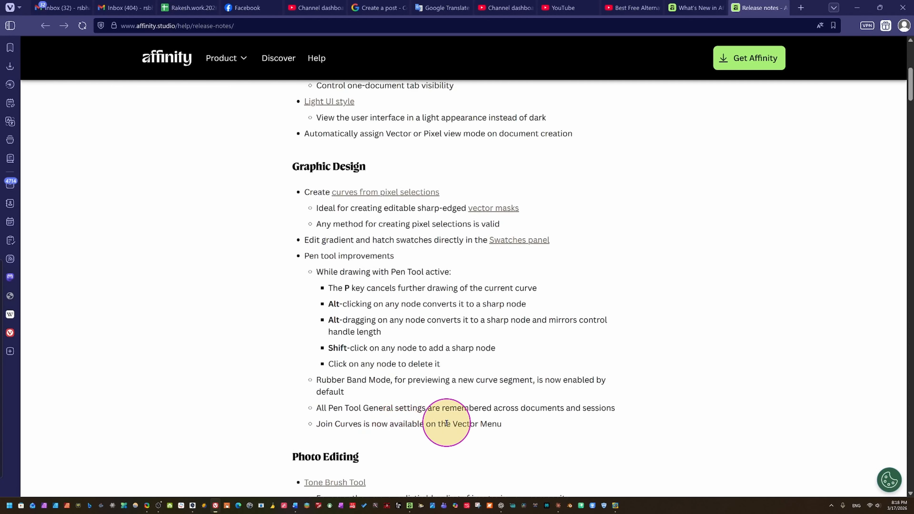
scroll(492, 414, "down", 5)
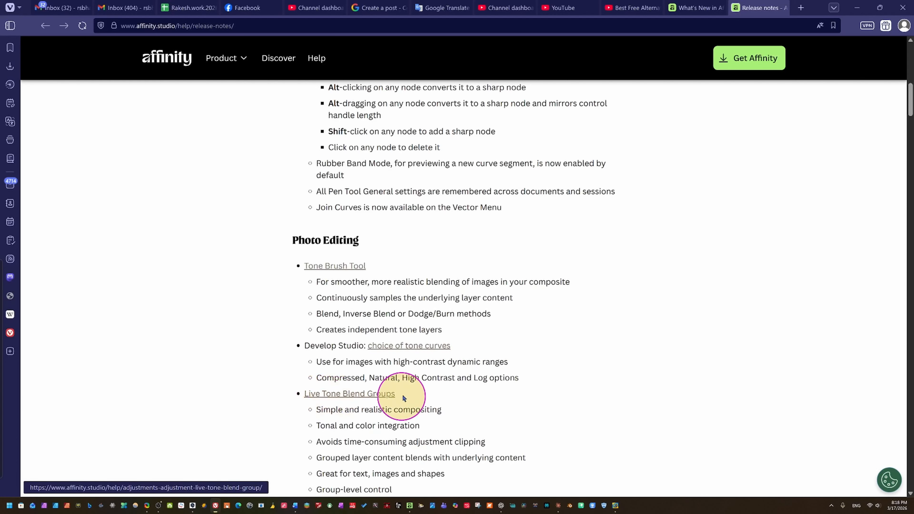
scroll(421, 394, "down", 5)
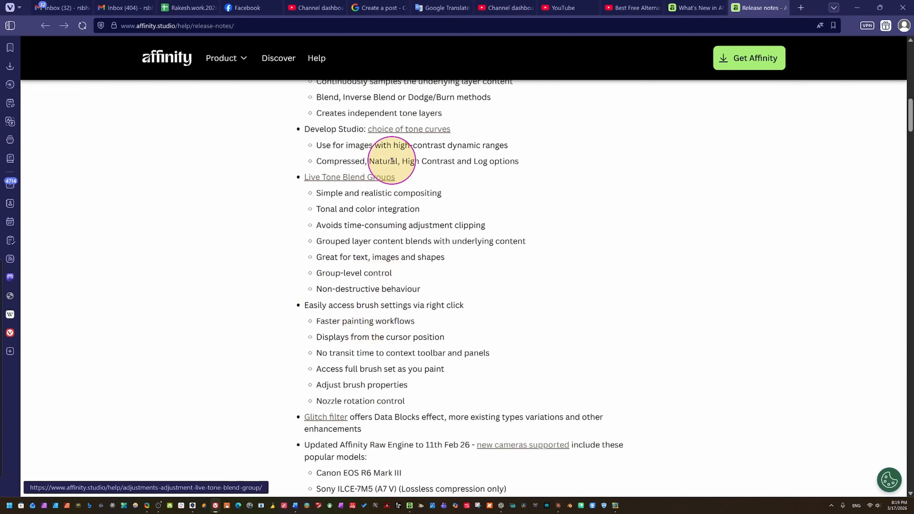
scroll(360, 363, "down", 5)
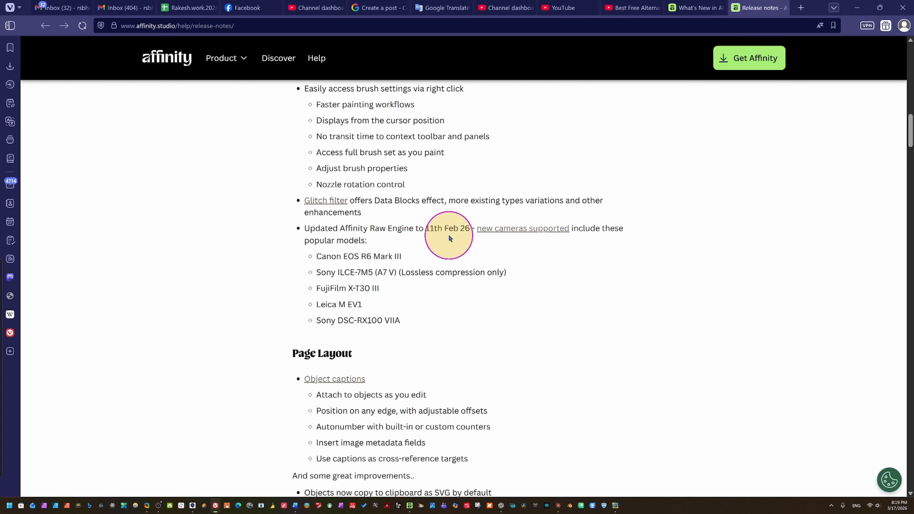
scroll(486, 340, "down", 5)
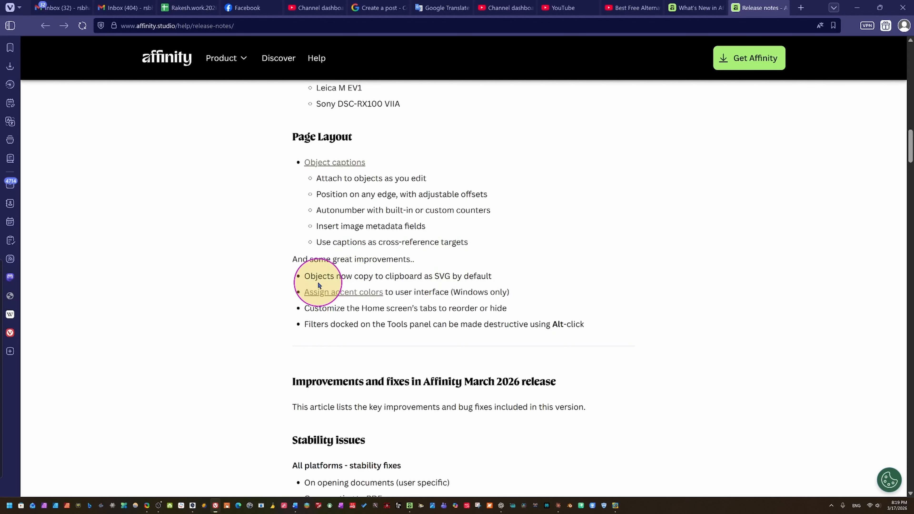
key("ctrl")
key("ctrl")
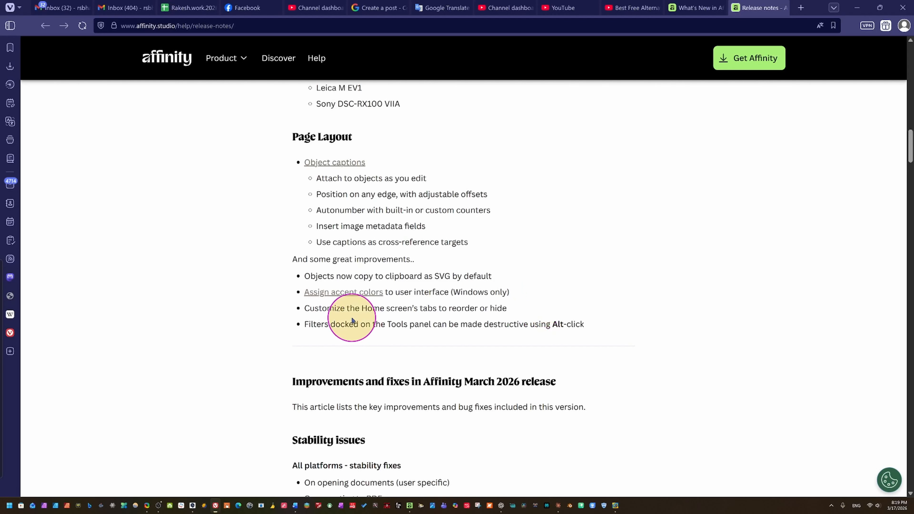
key("ctrl")
key("ctrl")
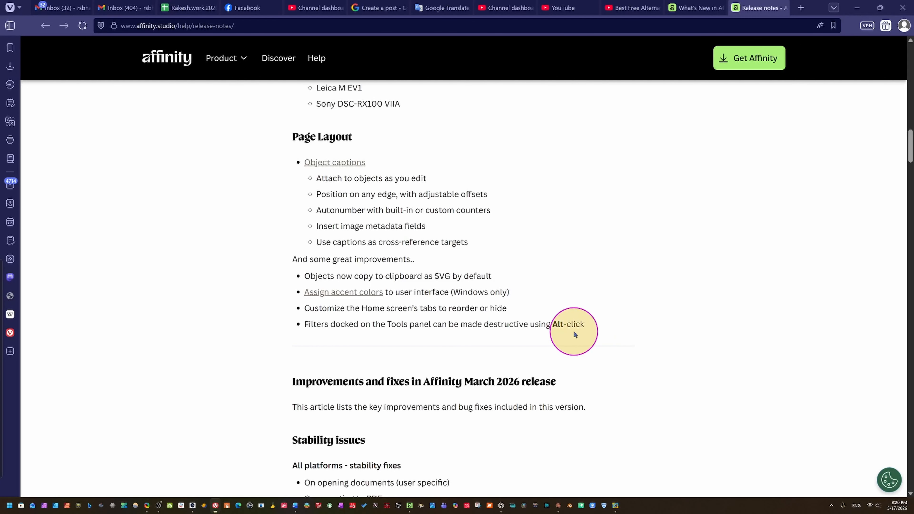
scroll(514, 323, "down", 9)
scroll(362, 245, "up", 9)
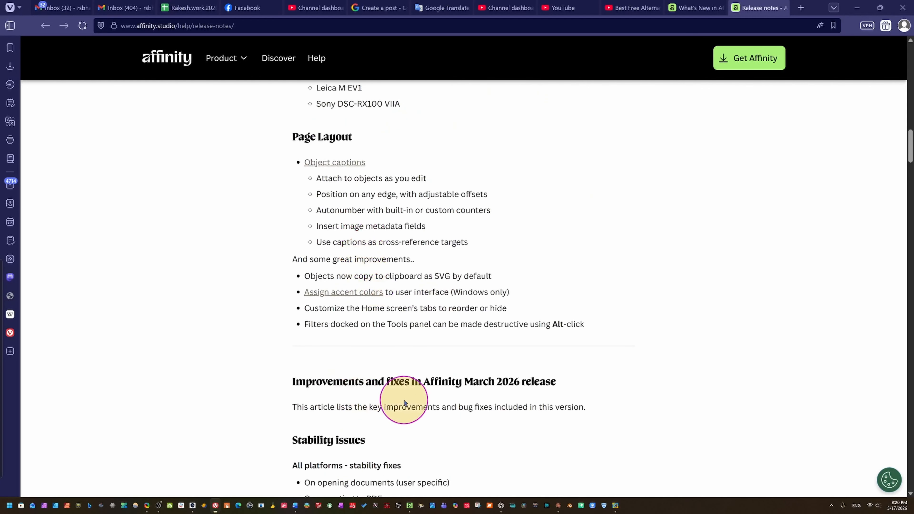
Review the improvements and fixes in the March 2026 release notes, from Stability issues through UI issues to Internationalization
left_click_drag(911, 154, 911, 173)
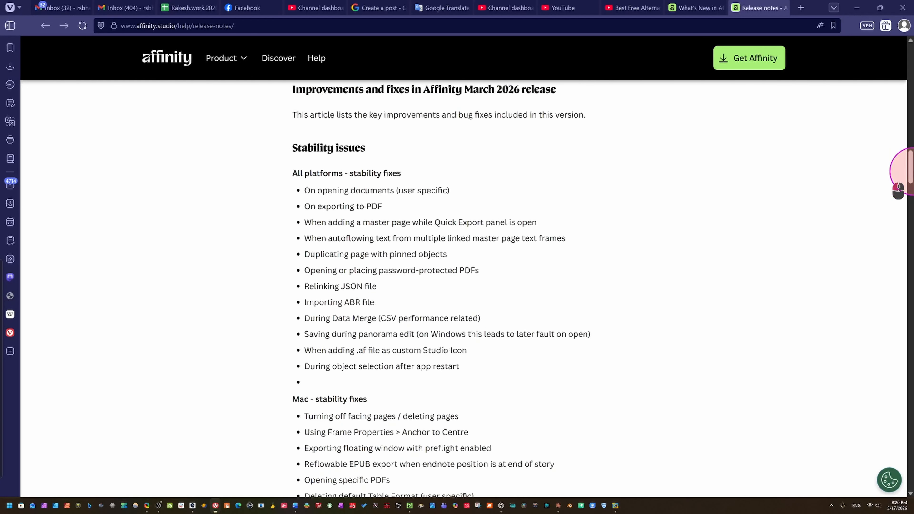
scroll(368, 323, "down", 7)
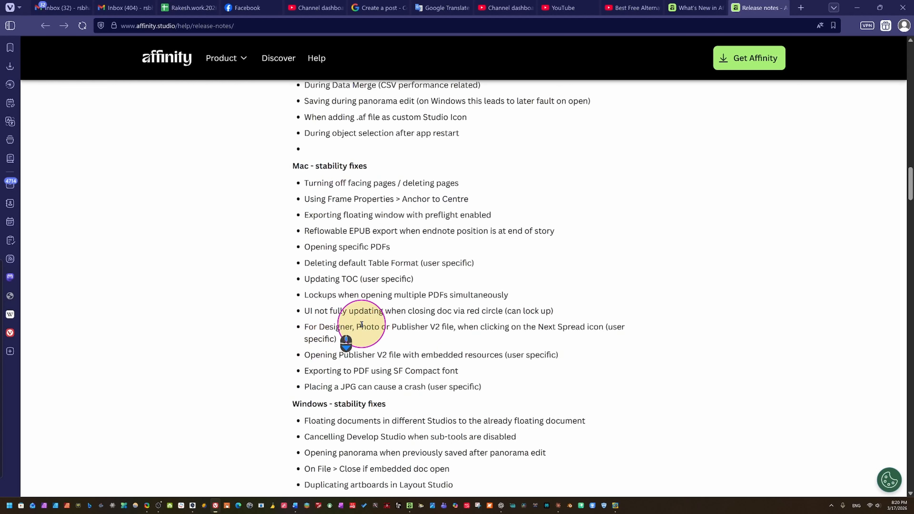
scroll(362, 324, "down", 6)
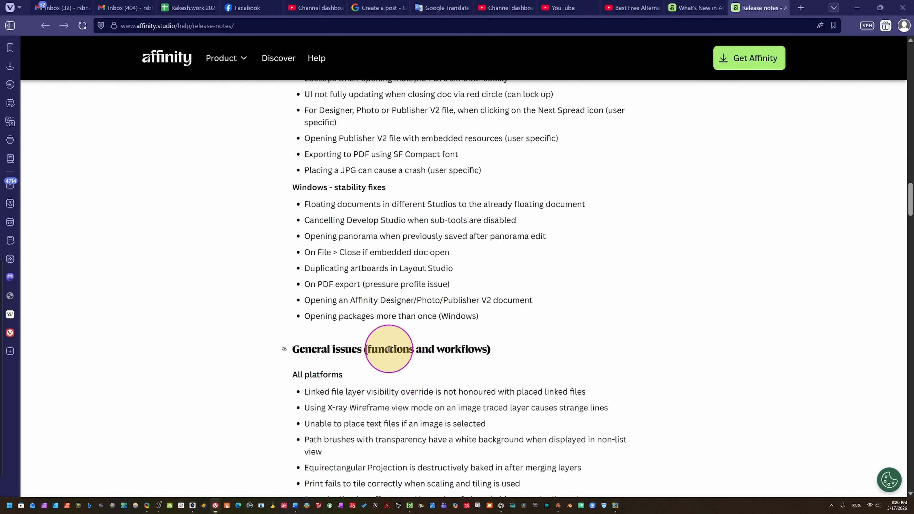
scroll(389, 349, "down", 6)
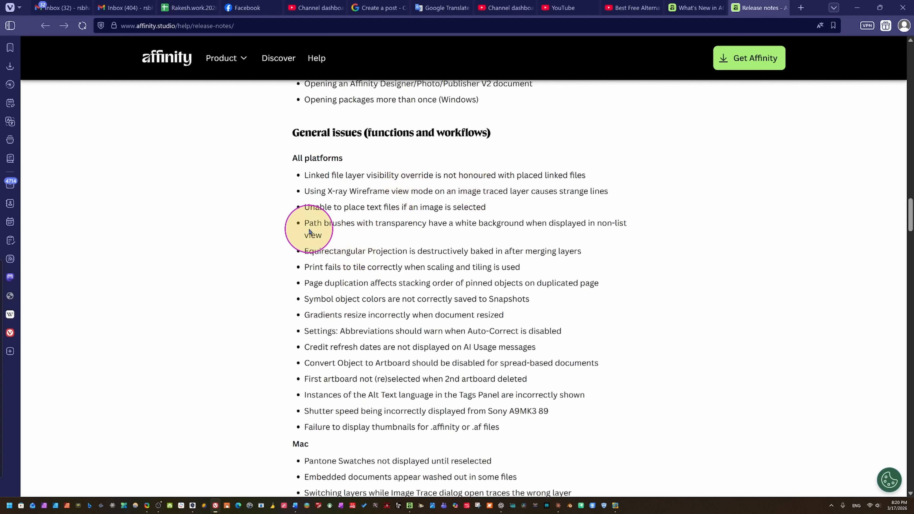
scroll(451, 280, "up", 6)
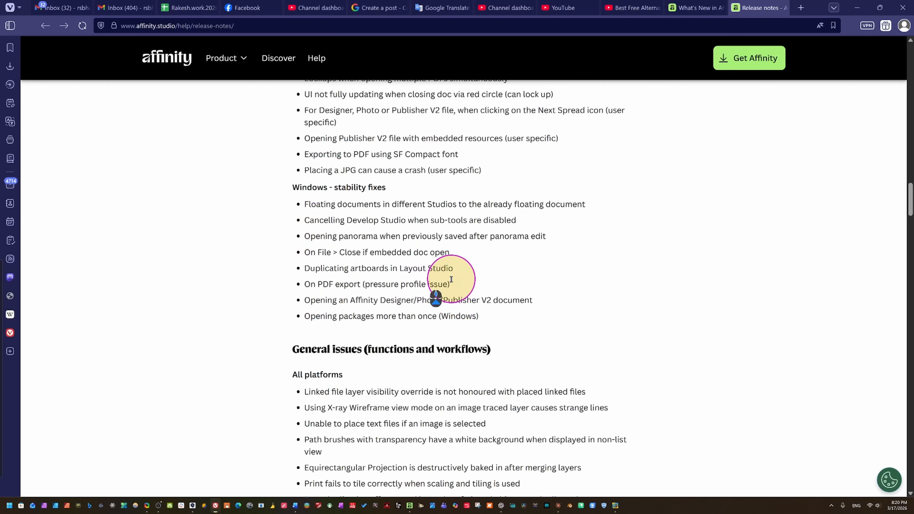
scroll(426, 256, "down", 6)
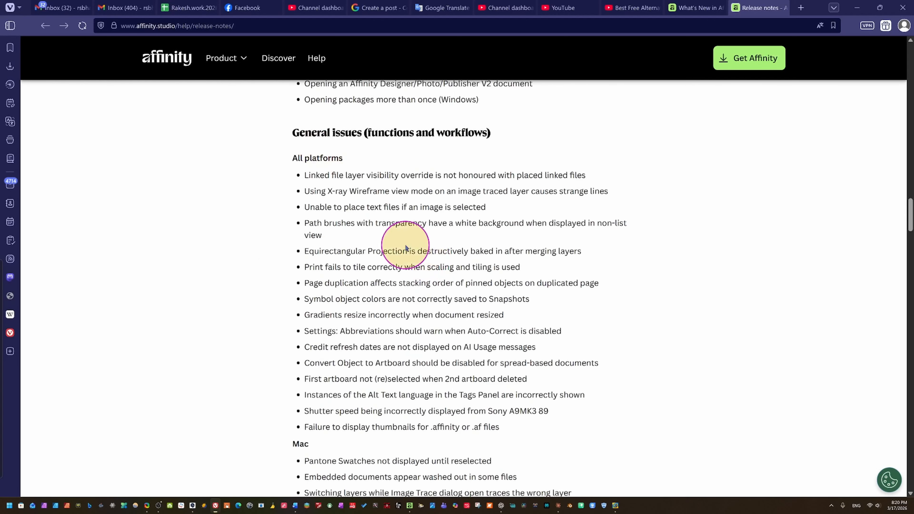
scroll(374, 423, "down", 6)
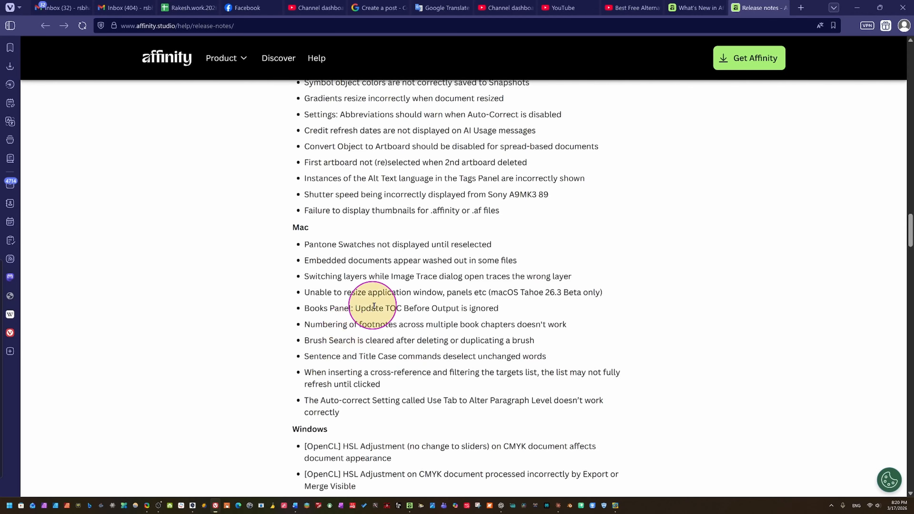
scroll(401, 377, "down", 6)
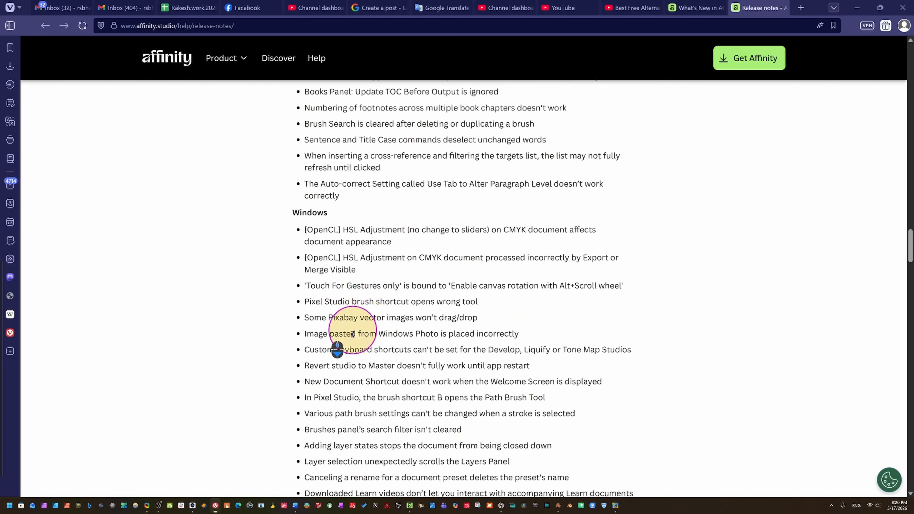
scroll(335, 356, "down", 12)
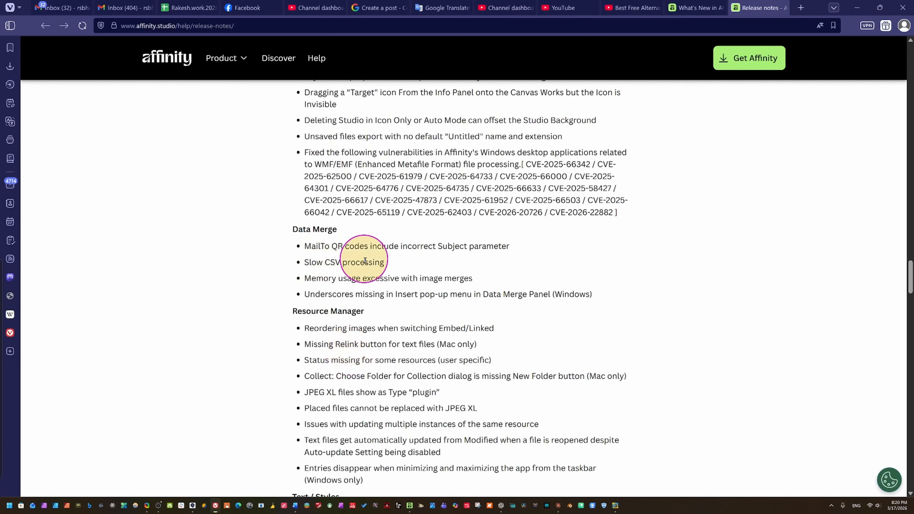
scroll(398, 307, "down", 5)
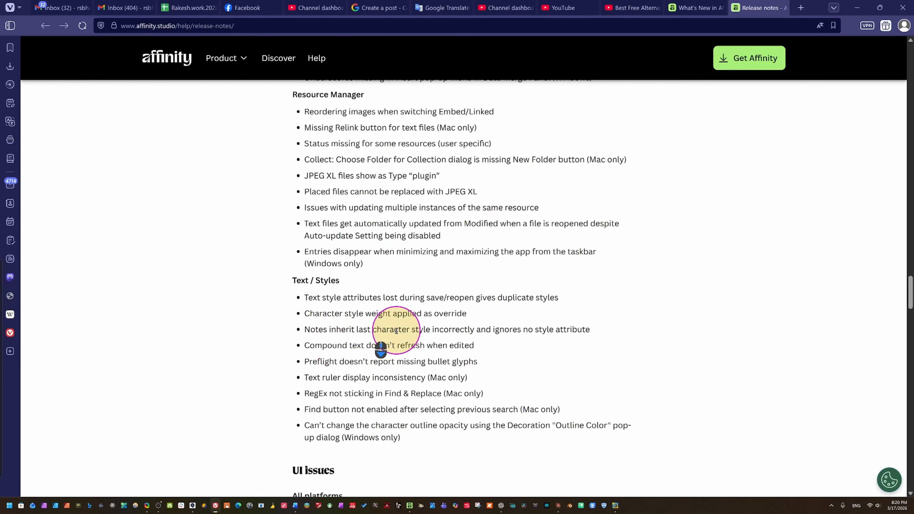
scroll(395, 373, "down", 5)
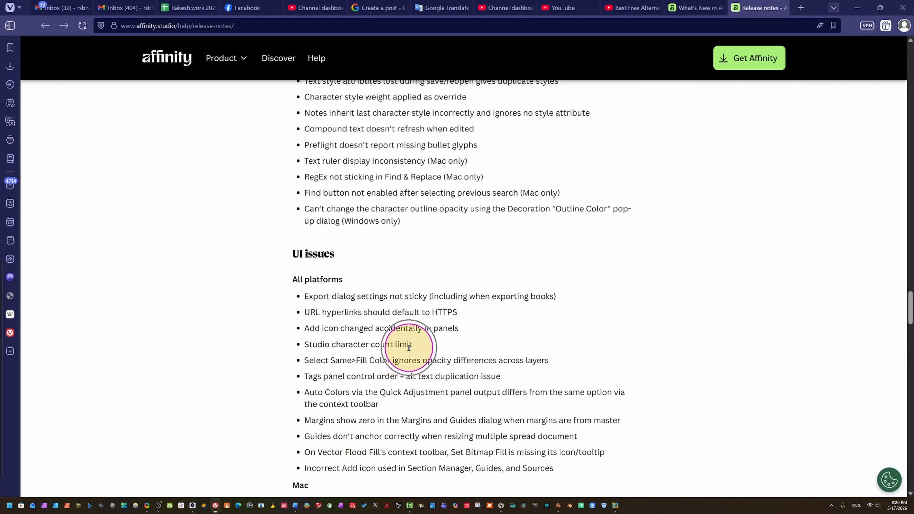
scroll(353, 347, "down", 5)
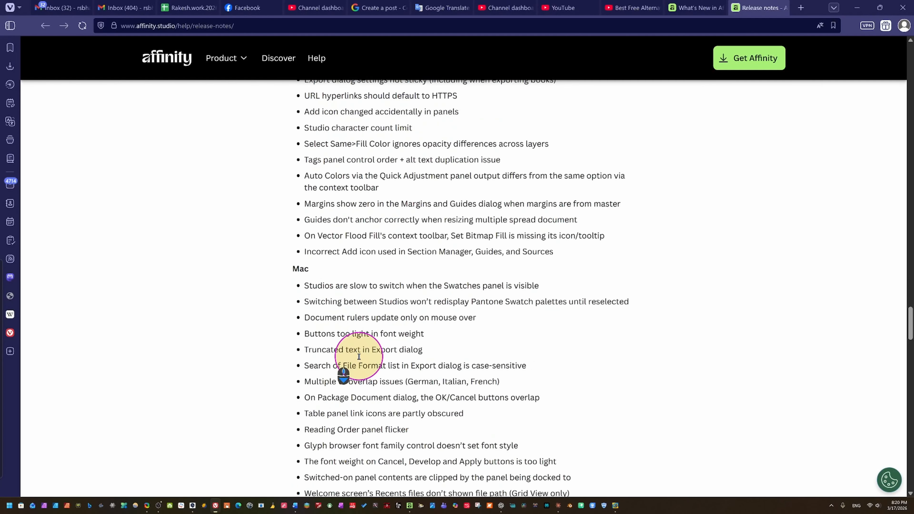
scroll(299, 316, "down", 15)
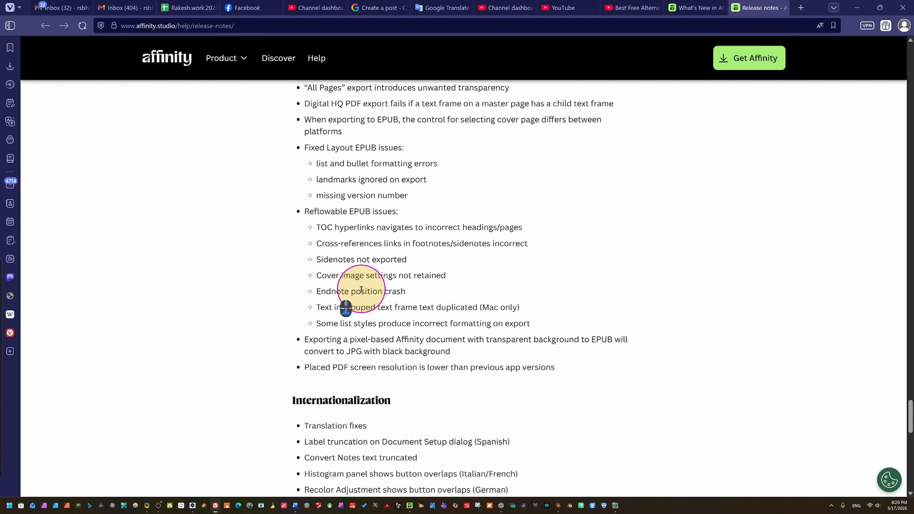
scroll(478, 352, "up", 12)
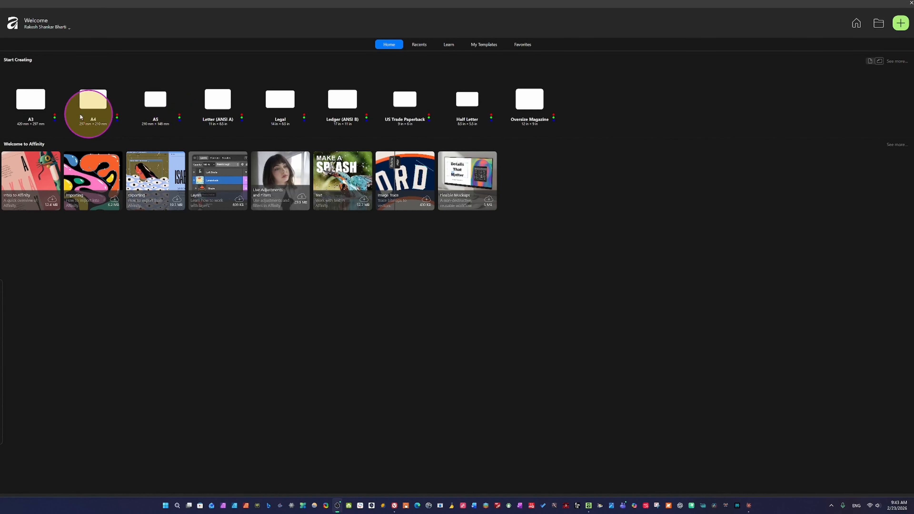
Switch to Affinity, open the new document setup and set the document units to Pixels
left_click(24, 115)
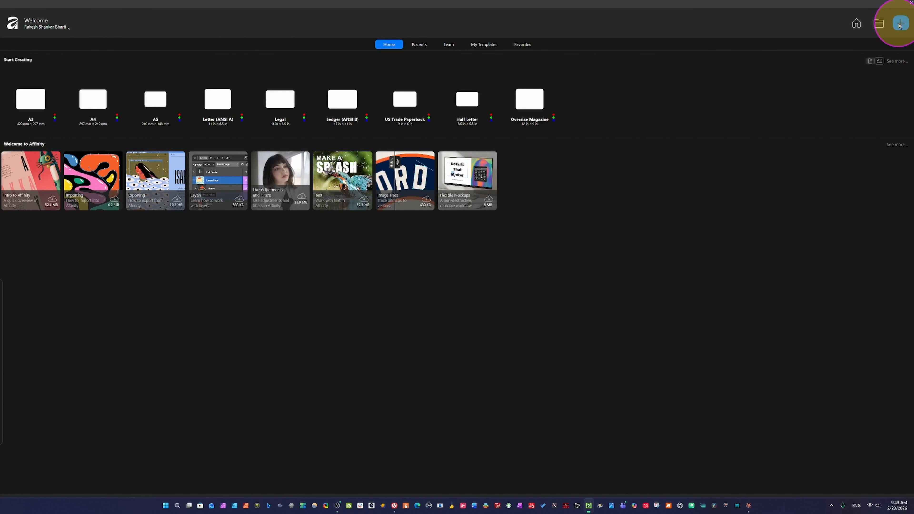
left_click(900, 24)
left_click(74, 85)
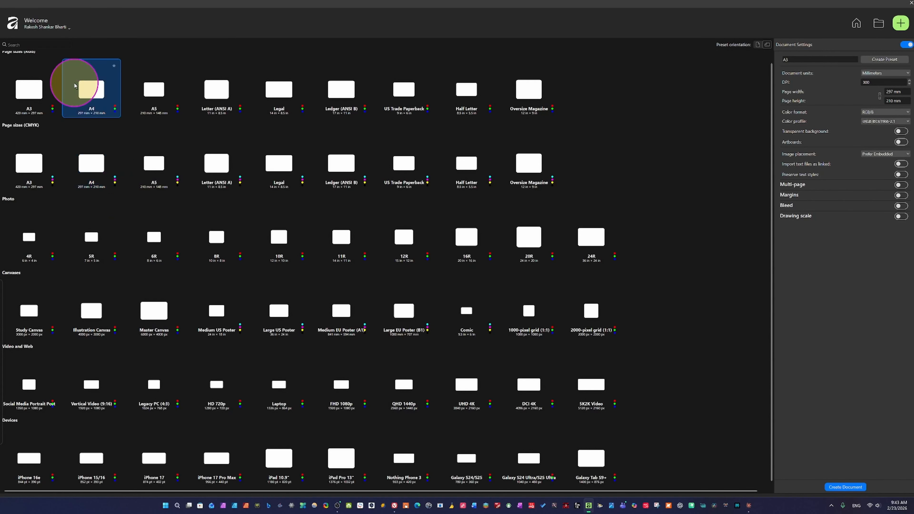
left_click(39, 109)
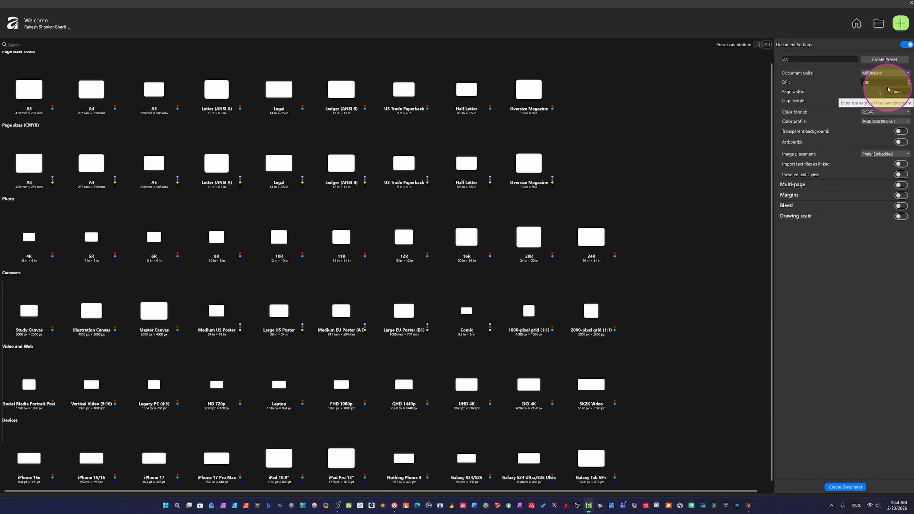
left_click(908, 73)
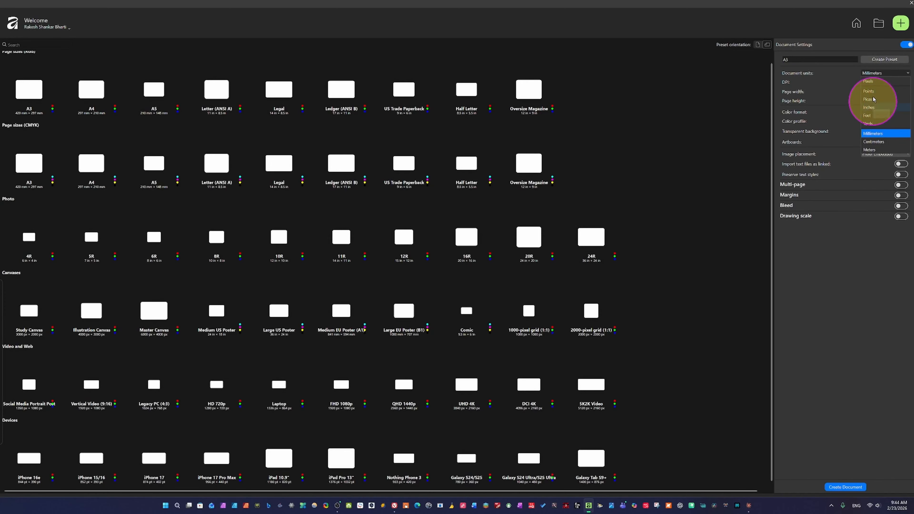
left_click(873, 82)
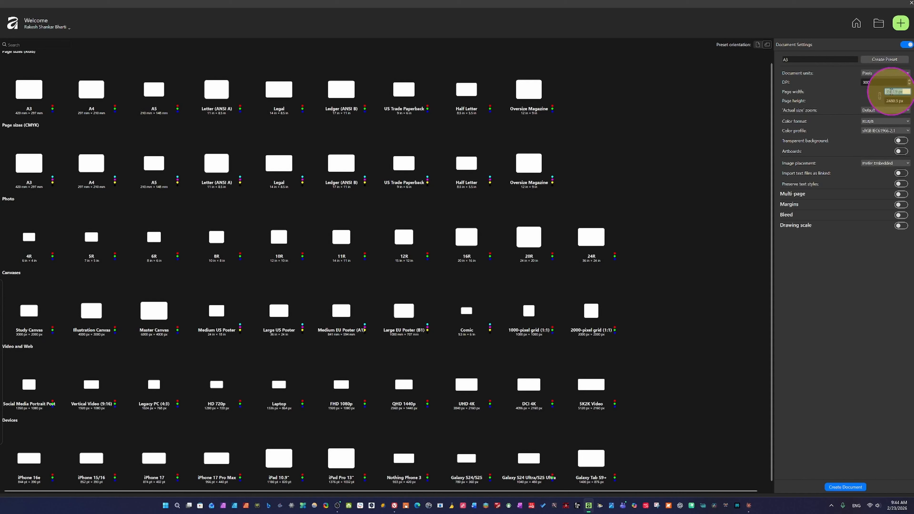
Set the page width and height to 3000 px each and view the available color formats
type("300")
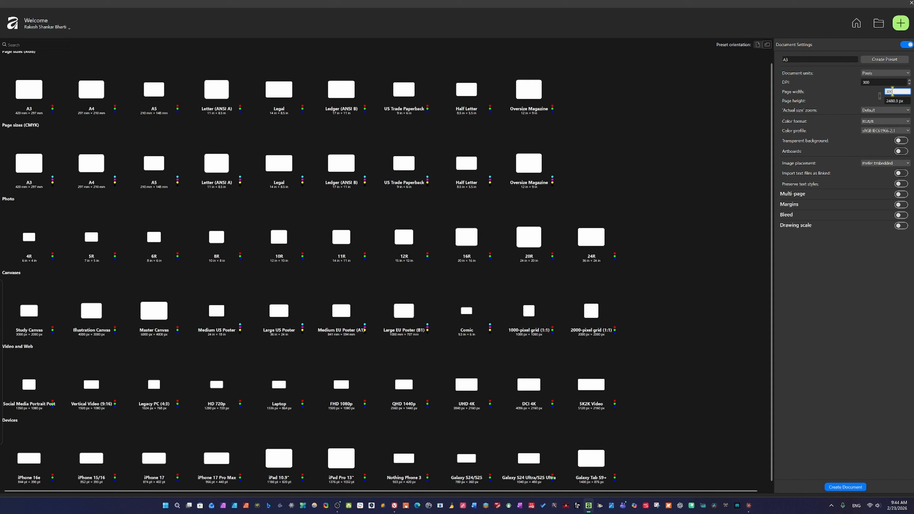
type("0")
left_click(901, 101)
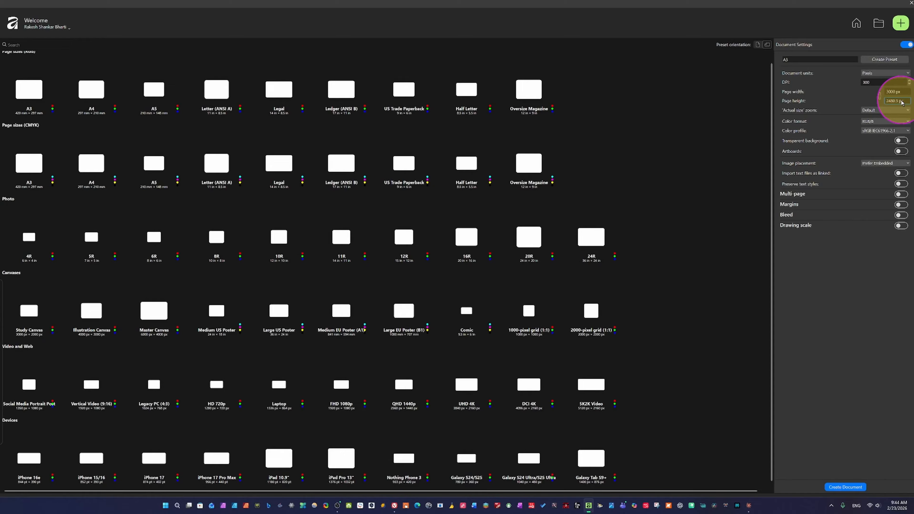
type("3000")
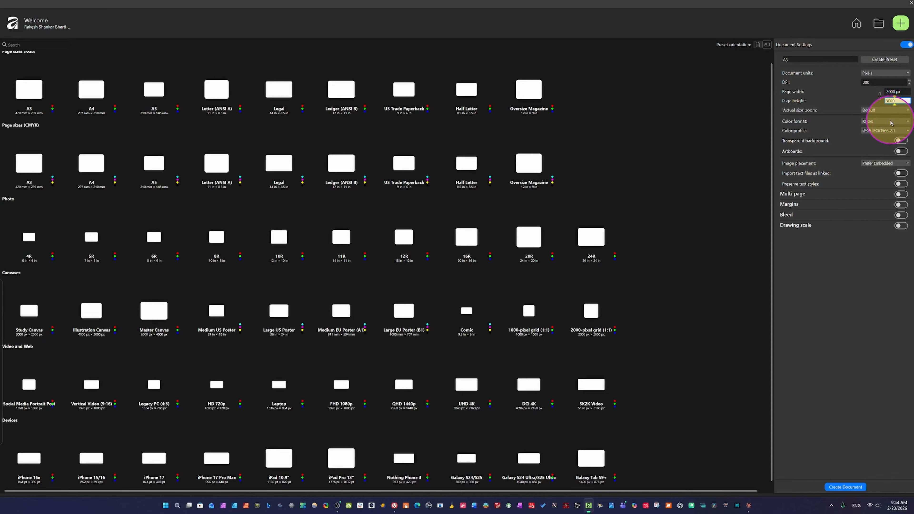
left_click(908, 122)
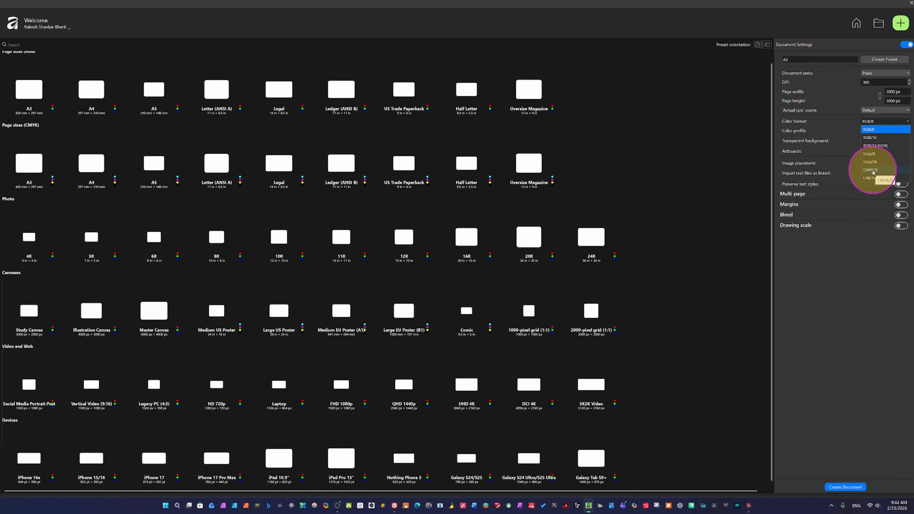
left_click(853, 91)
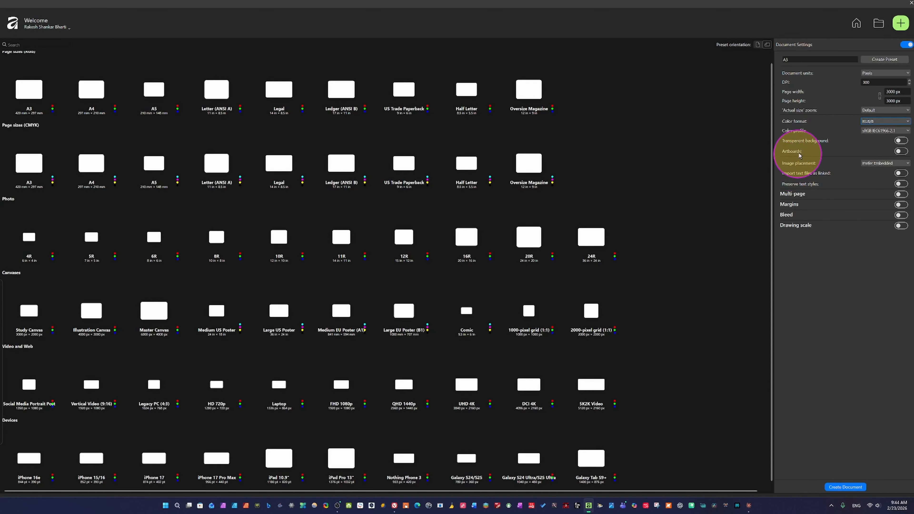
Create the new 3000 × 3000 px RGBA/8 document from the current document settings
left_click(846, 486)
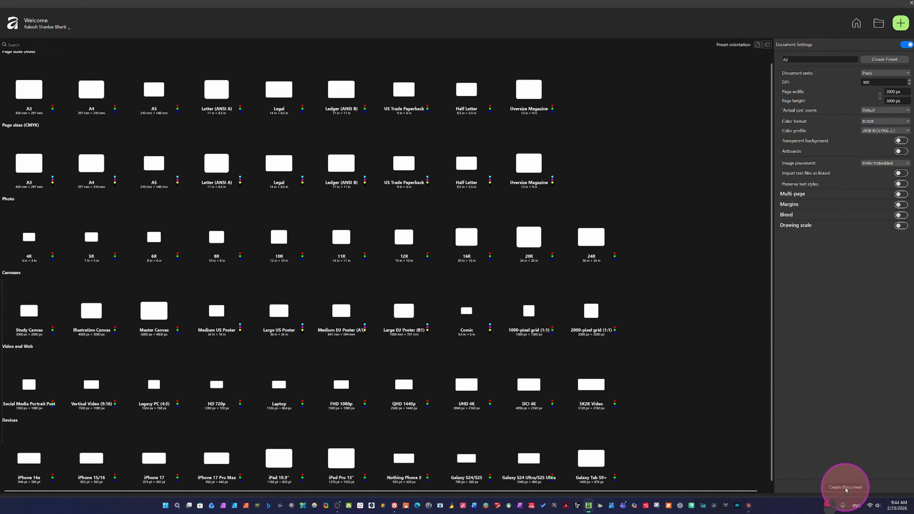
scroll(319, 306, "down", 2)
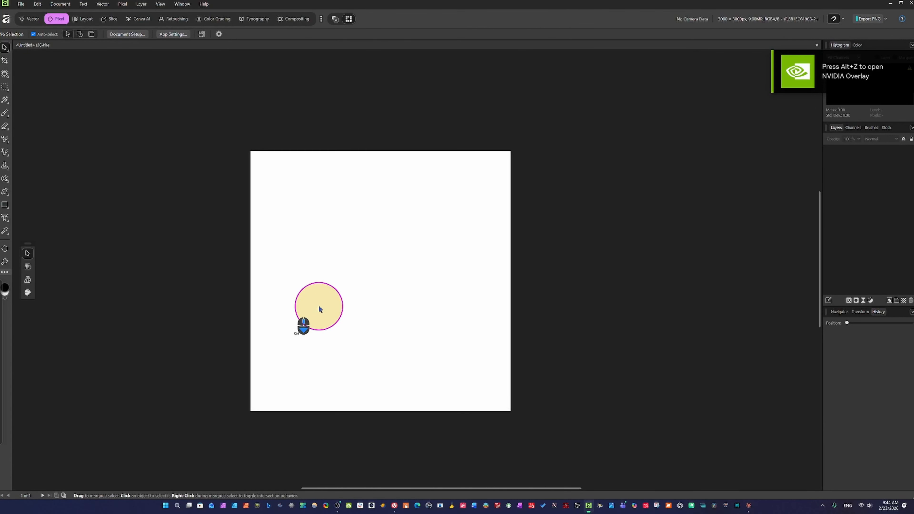
scroll(324, 300, "up", 2)
scroll(338, 262, "down", 1)
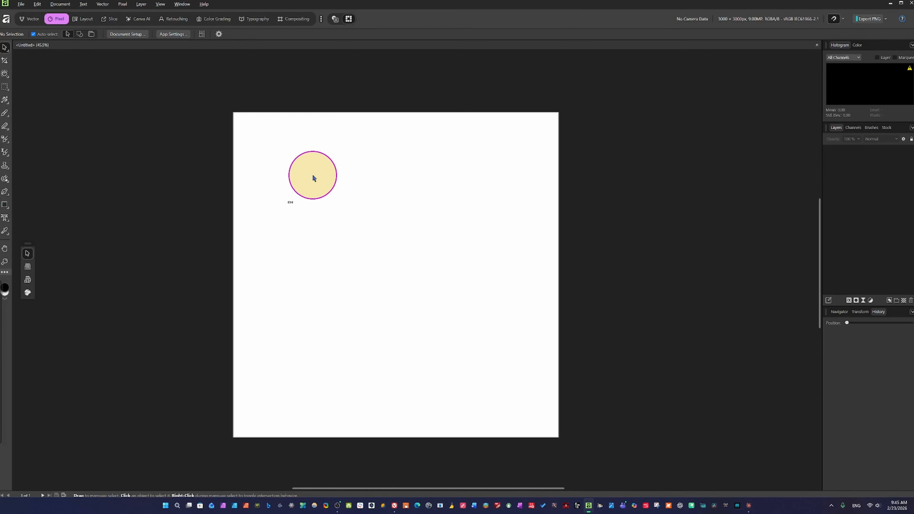
left_click(312, 175)
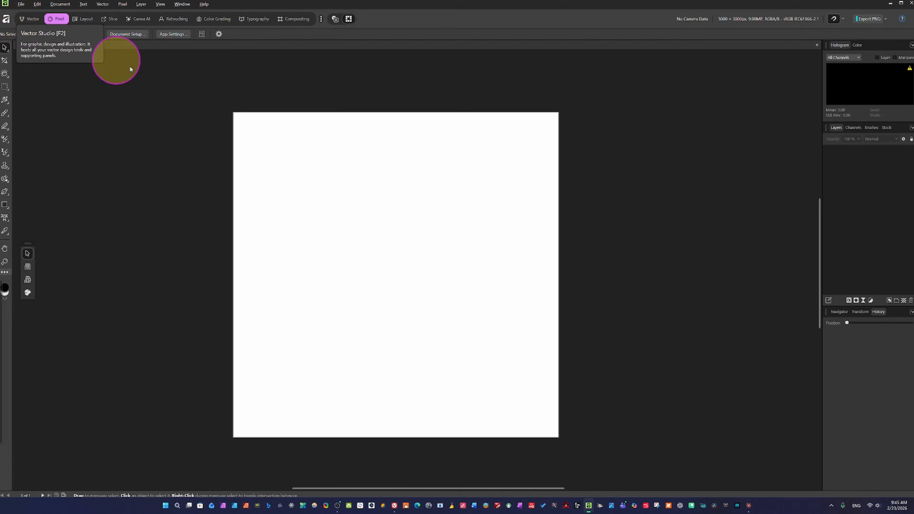
View the blank page in the Vector studio, and return to the Pixel studio to inspect the page at different magnifications
left_click(27, 22)
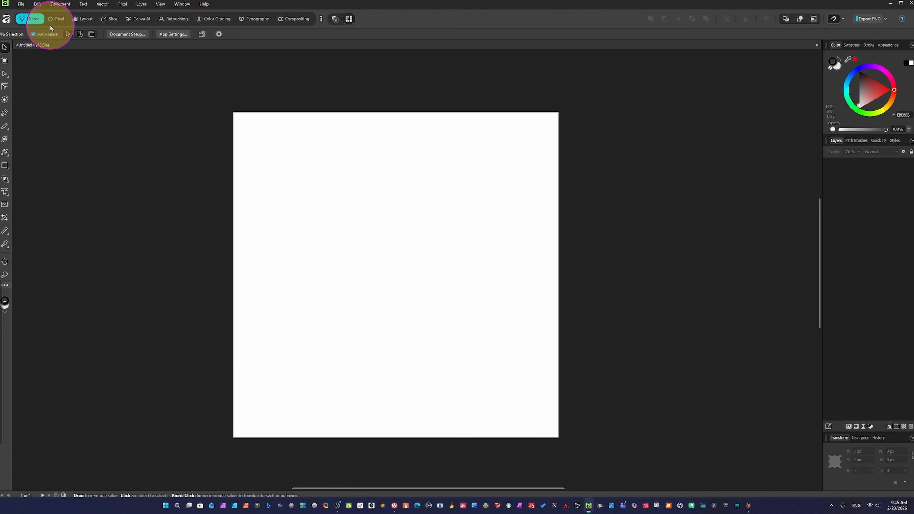
left_click(54, 20)
scroll(290, 245, "down", 2)
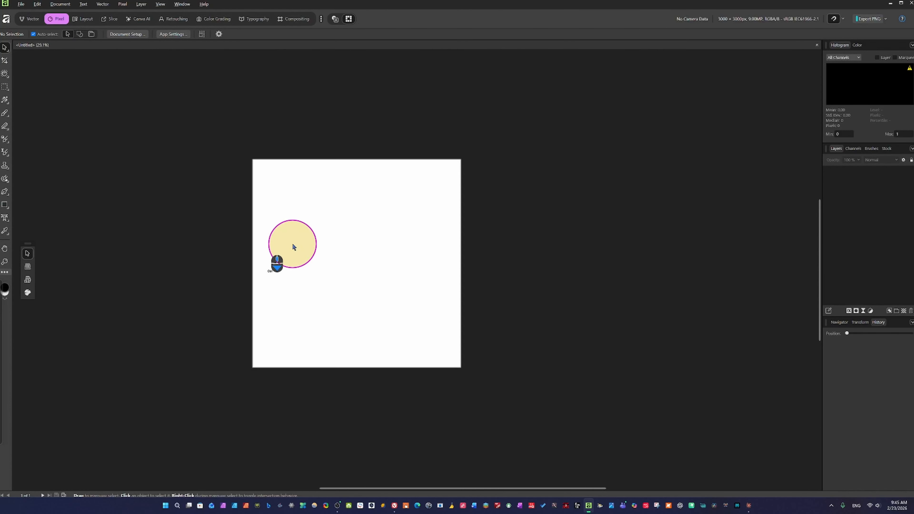
scroll(293, 243, "up", 2)
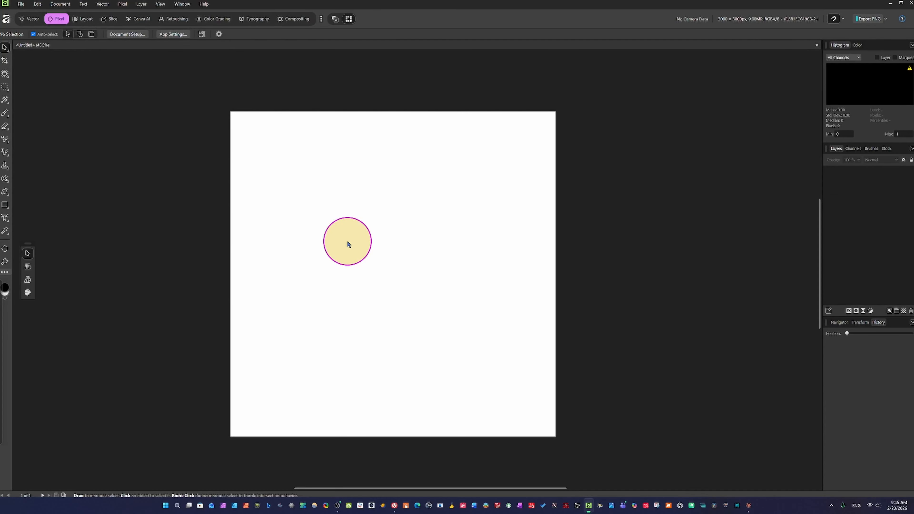
scroll(349, 245, "up", 2)
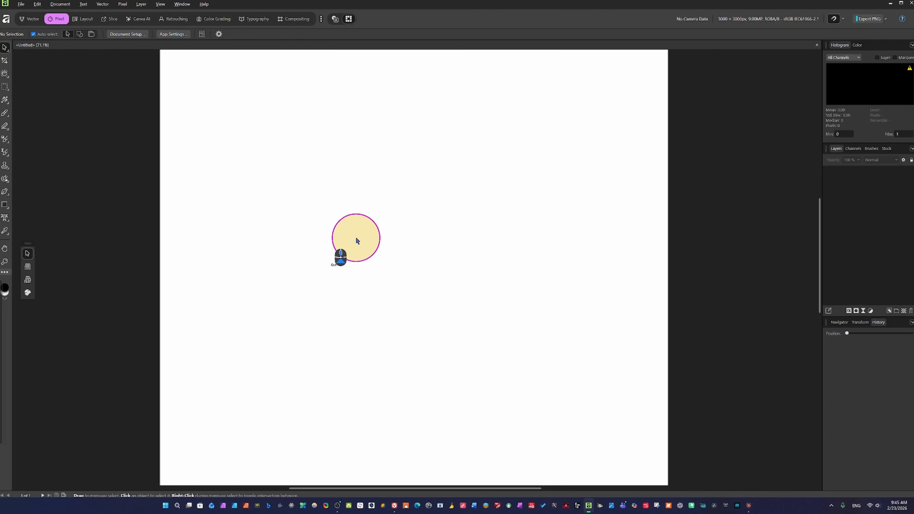
scroll(356, 238, "down", 2)
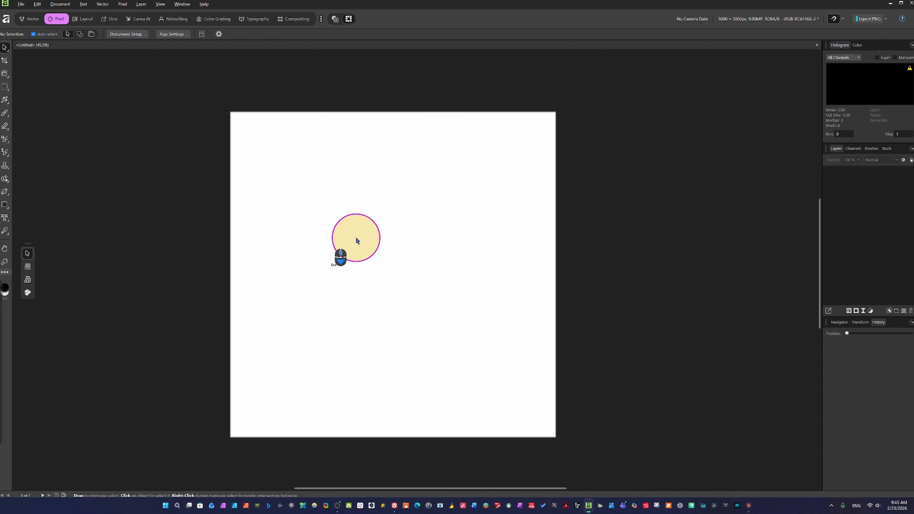
Switch to the Layout studio and view the blank page there
left_click(86, 21)
scroll(506, 191, "down", 2)
scroll(507, 191, "up", 3)
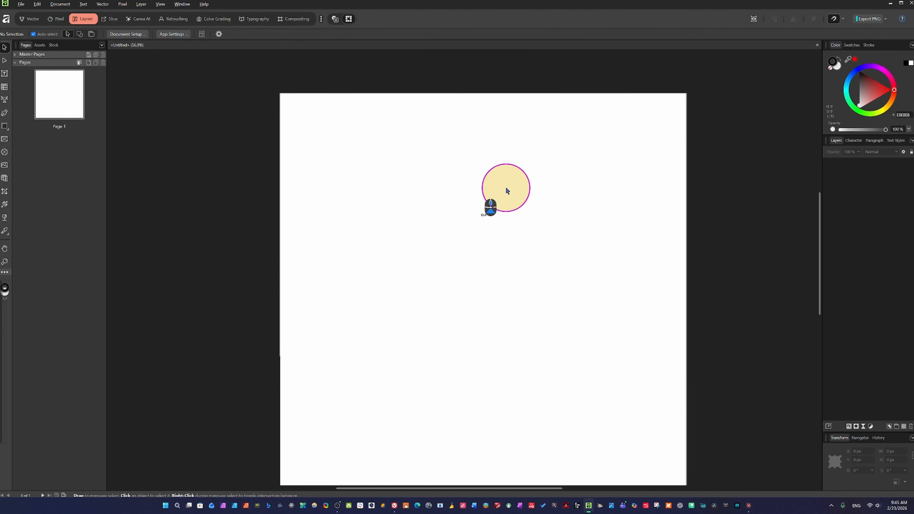
scroll(507, 191, "down", 1)
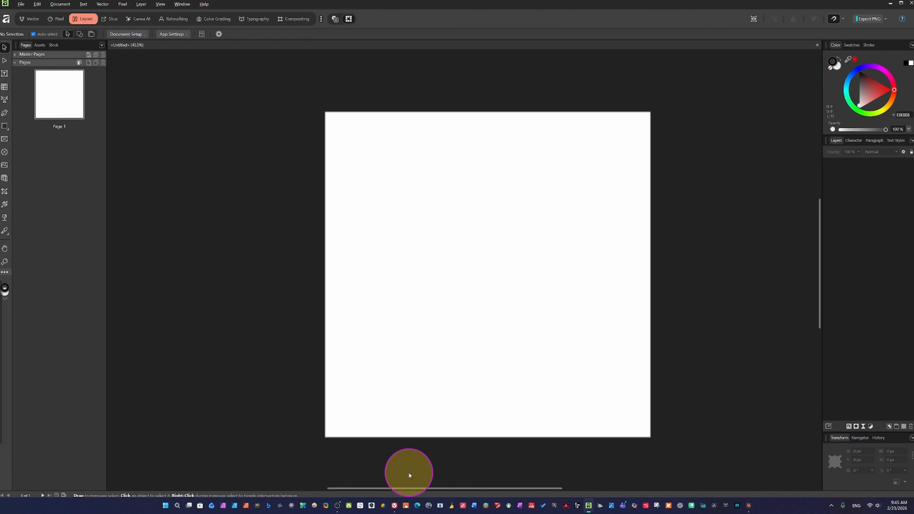
key("ctrl")
key("ctrl")
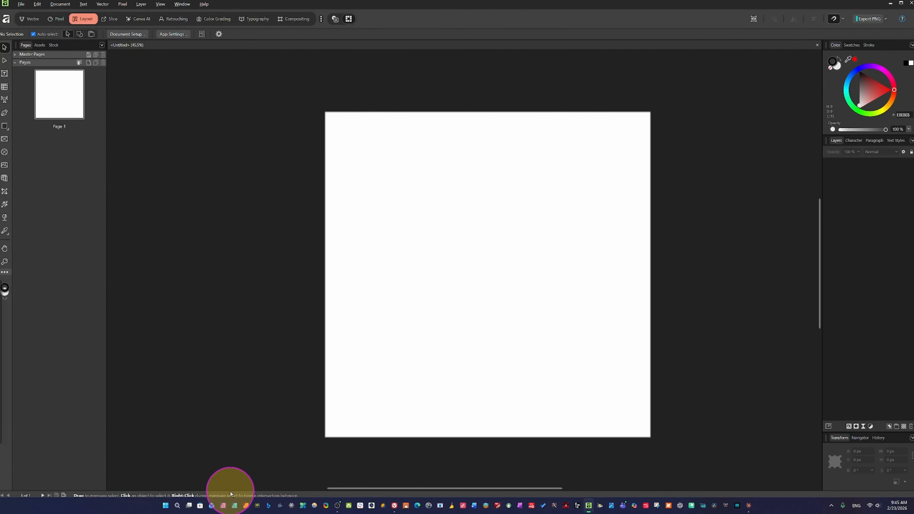
key("ctrl")
key("ctrl")
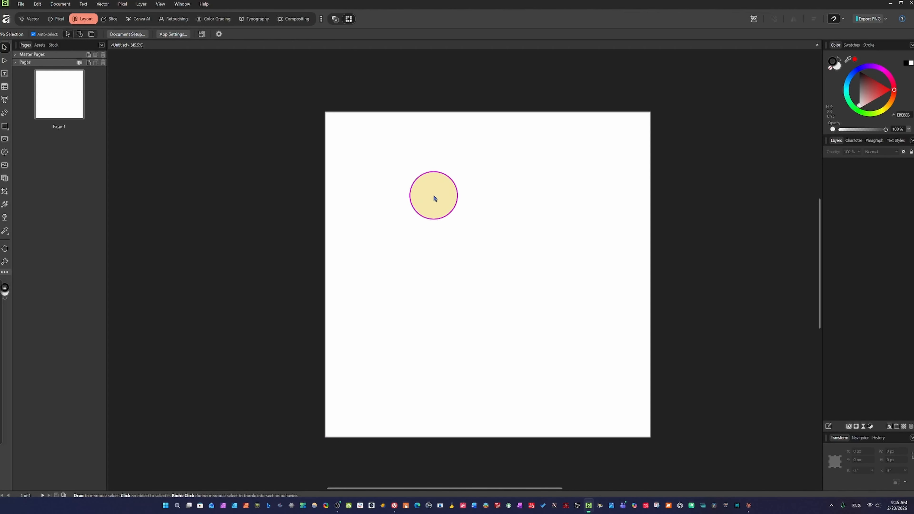
scroll(435, 196, "down", 2, "ctrl")
scroll(435, 197, "up", 2, "ctrl")
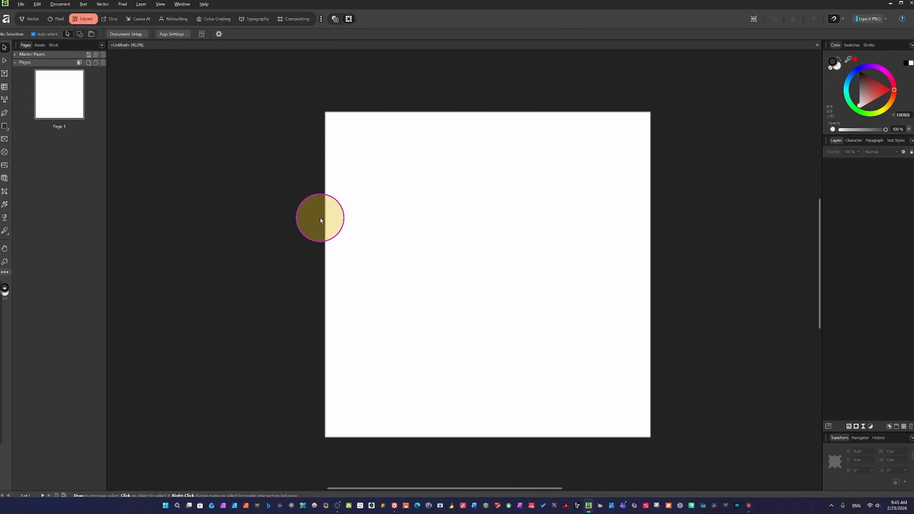
scroll(457, 233, "down", 1, "ctrl")
scroll(309, 216, "up", 1, "ctrl")
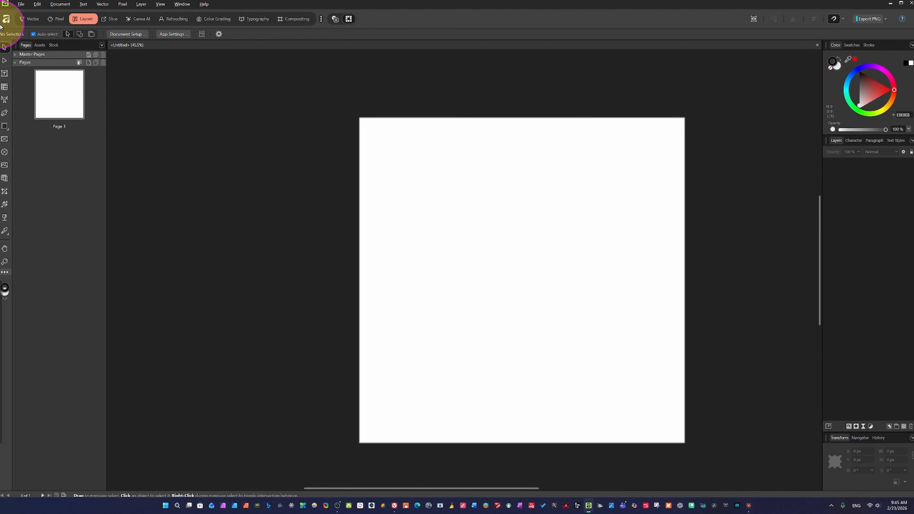
scroll(470, 252, "down", 1, "ctrl")
scroll(471, 252, "up", 1, "ctrl")
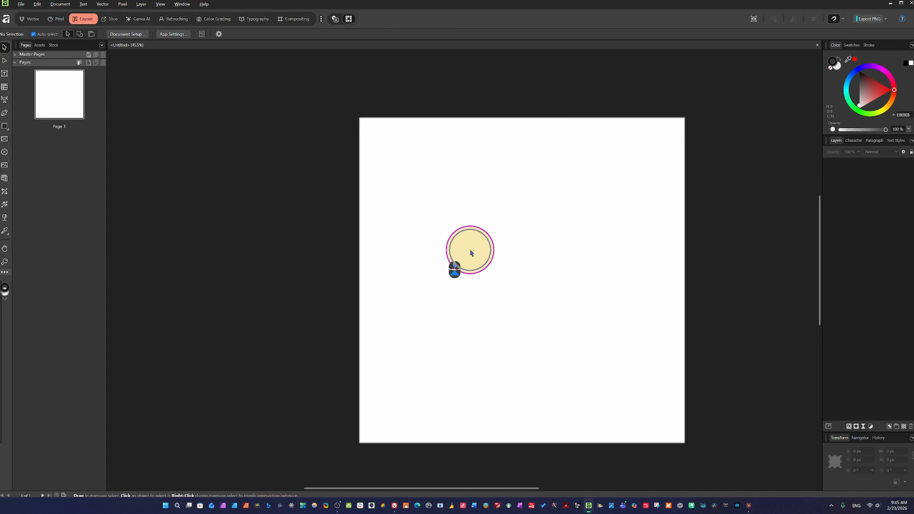
scroll(470, 253, "right", 1)
scroll(471, 253, "right", 3)
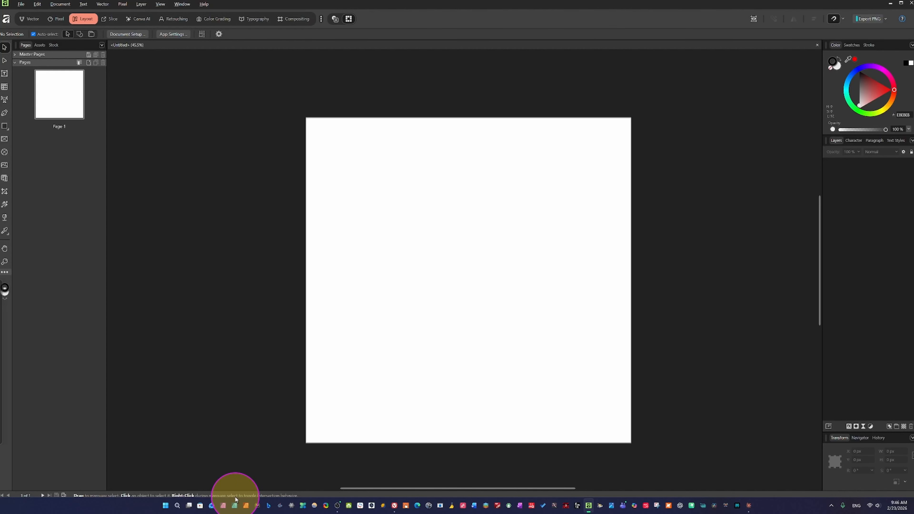
scroll(428, 266, "up", 1)
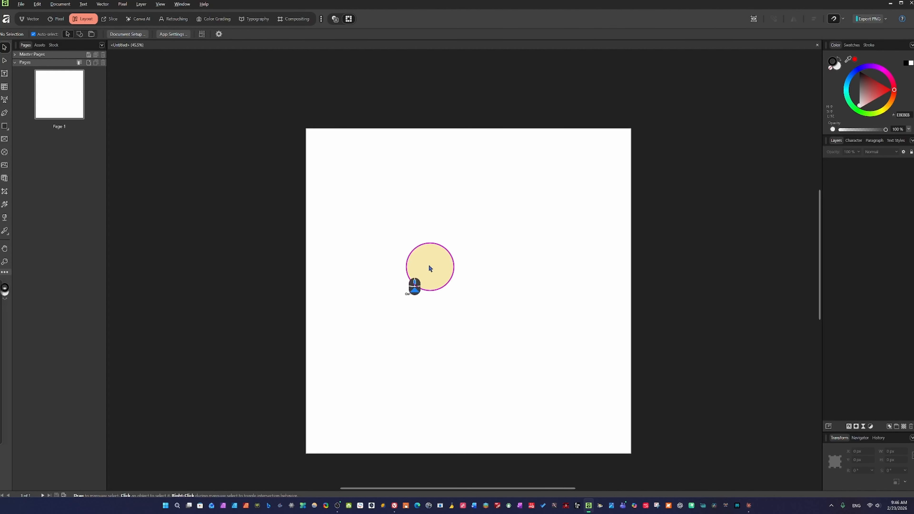
scroll(421, 270, "down", 1)
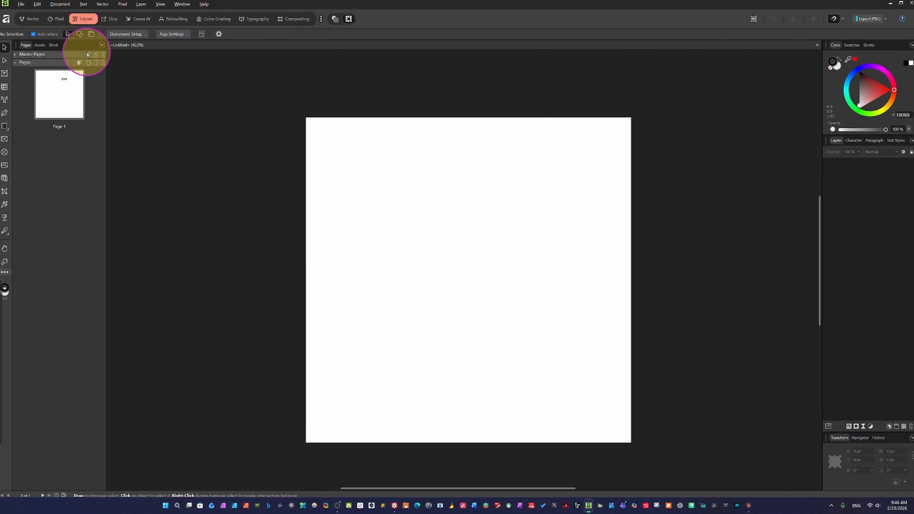
scroll(406, 195, "down", 2)
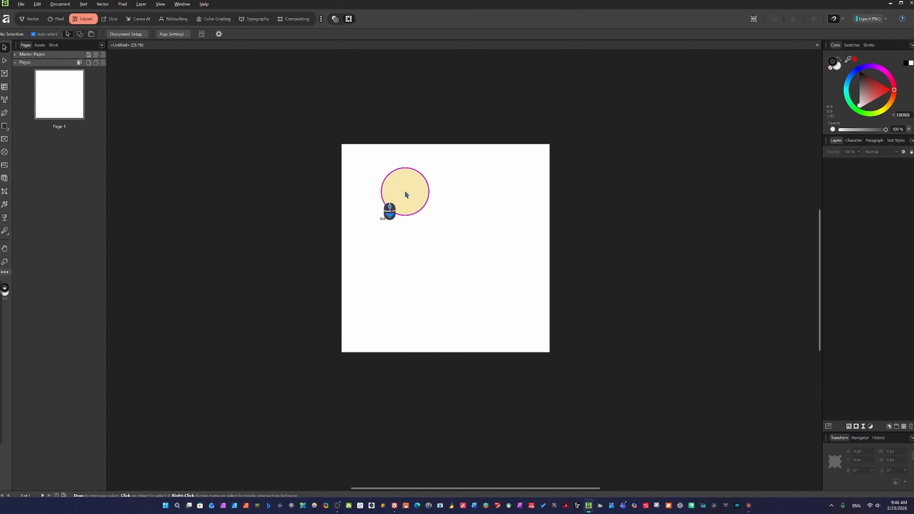
scroll(406, 195, "up", 2)
scroll(389, 186, "down", 2)
scroll(272, 119, "up", 3)
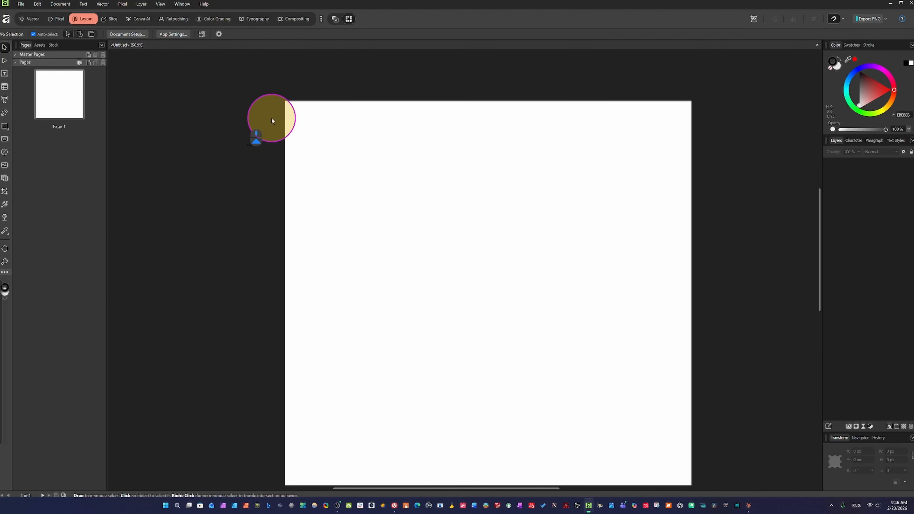
scroll(189, 112, "down", 2)
Switch to the Pixel studio to view its workspace, and make the Vector studio active
left_click(56, 18)
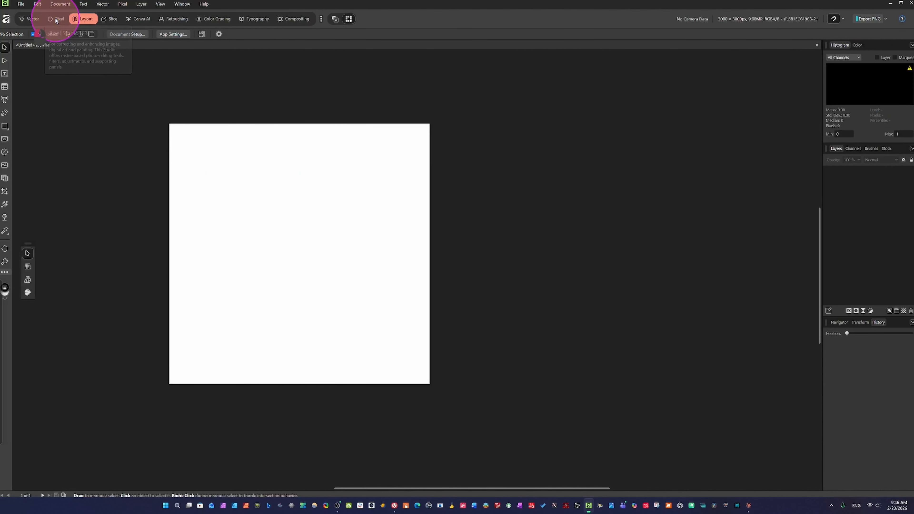
scroll(271, 234, "left", 3)
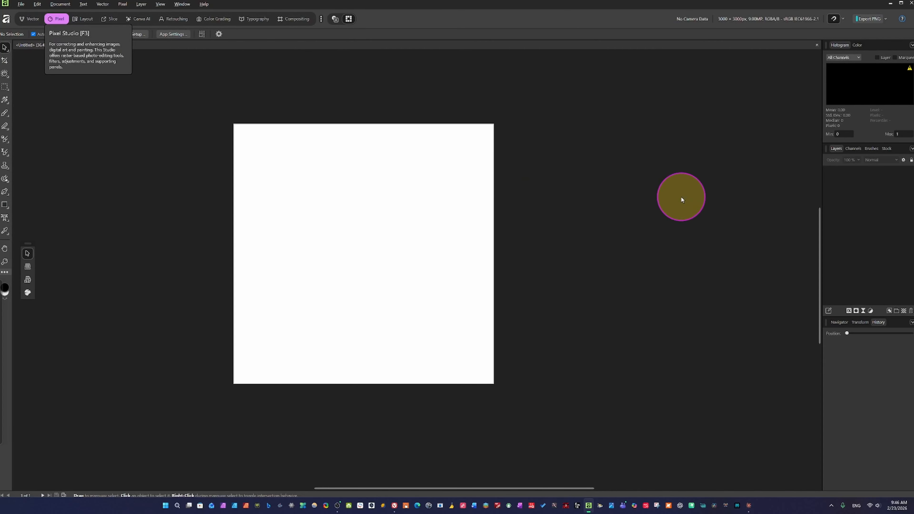
left_click(29, 19)
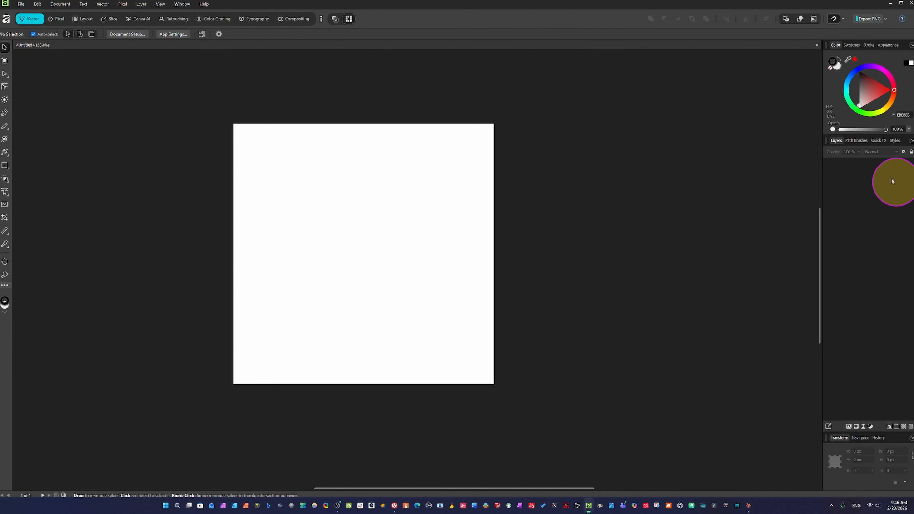
Look through the file commands and open Find and Replace for the document
left_click(20, 4)
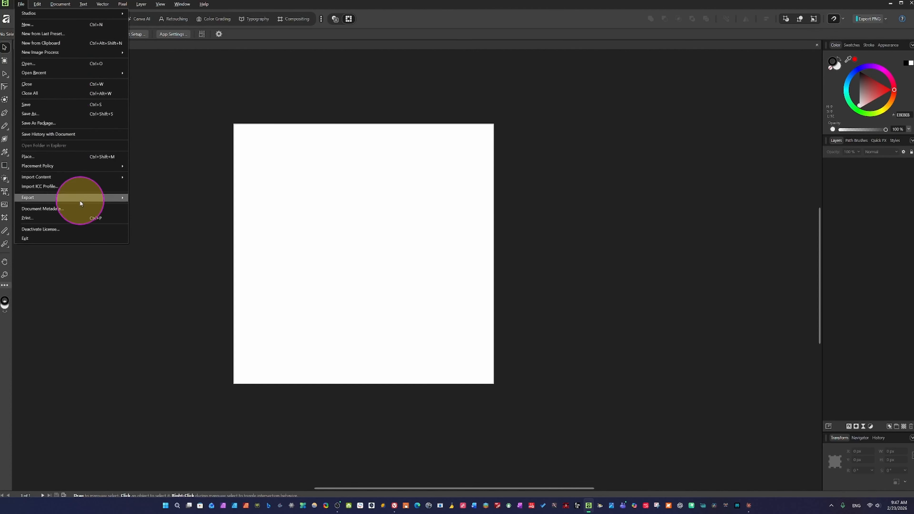
left_click(42, 7)
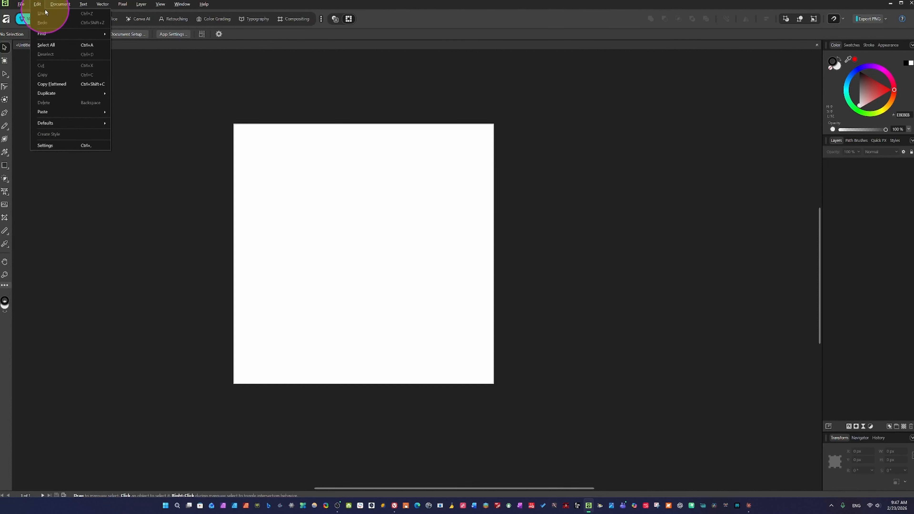
left_click(47, 34)
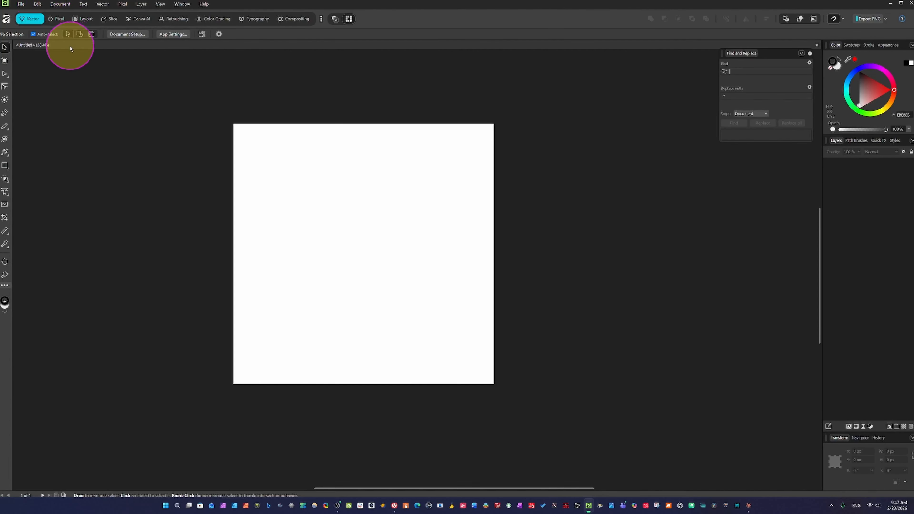
Open the application settings, review the General, Machine Learning and Color categories, and close them
left_click(39, 5)
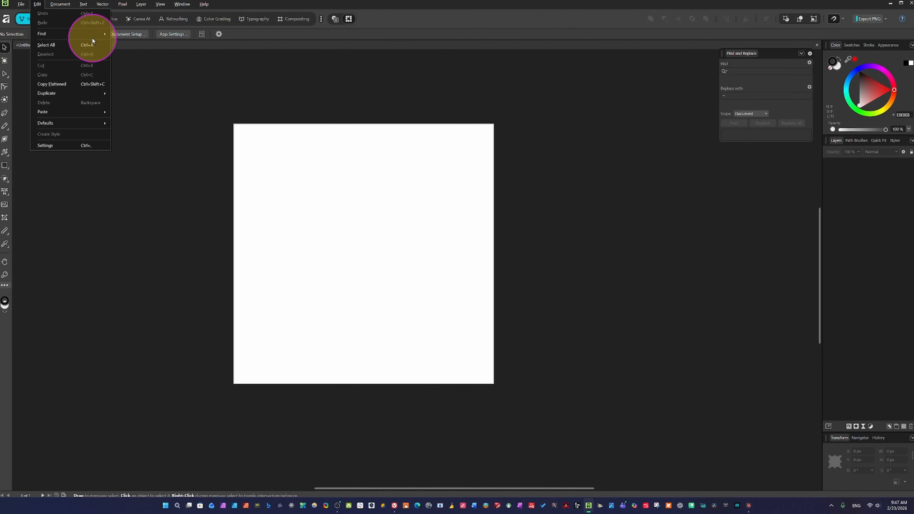
mouse_move(87, 36)
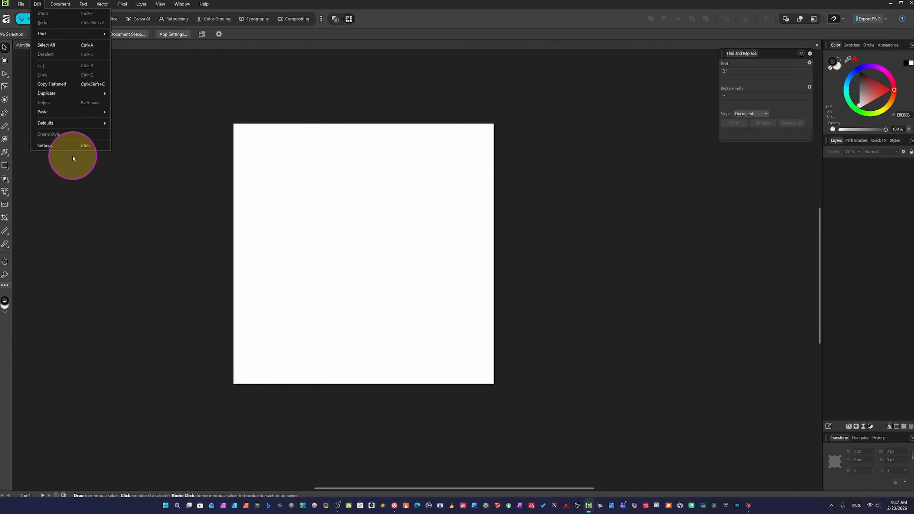
left_click(66, 146)
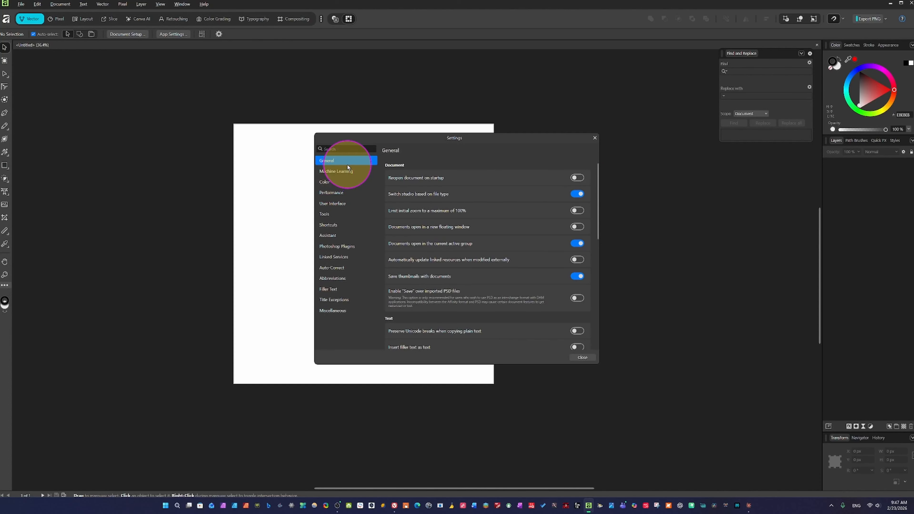
left_click(337, 173)
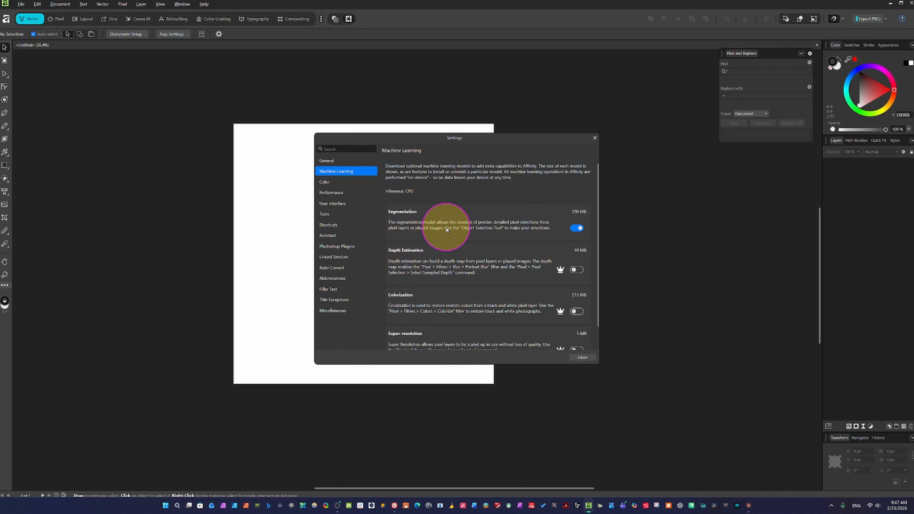
left_click(333, 182)
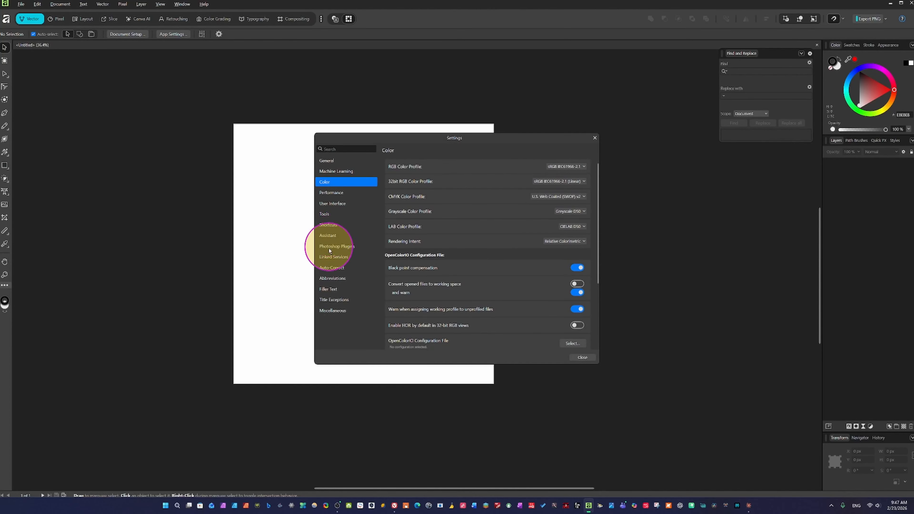
left_click(595, 138)
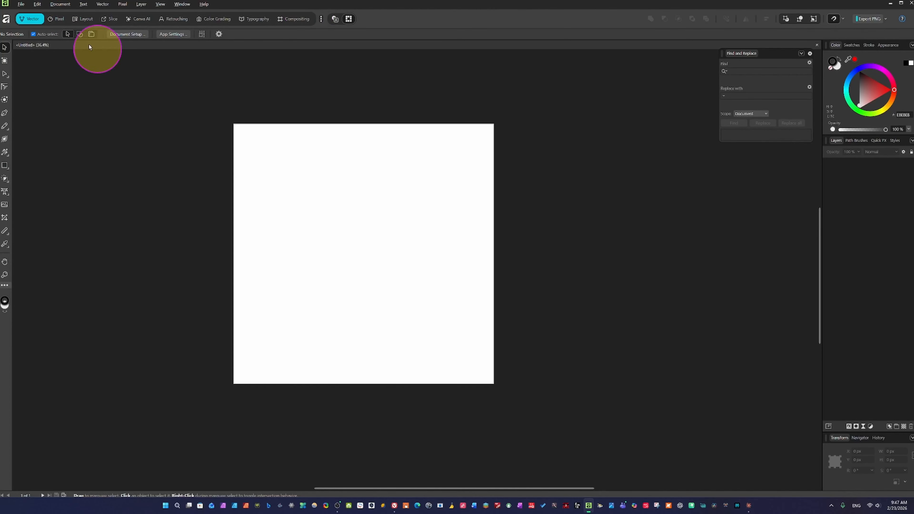
Apply a document resize at 3000 × 3000 px and 300 DPI with bilinear resampling
left_click(60, 4)
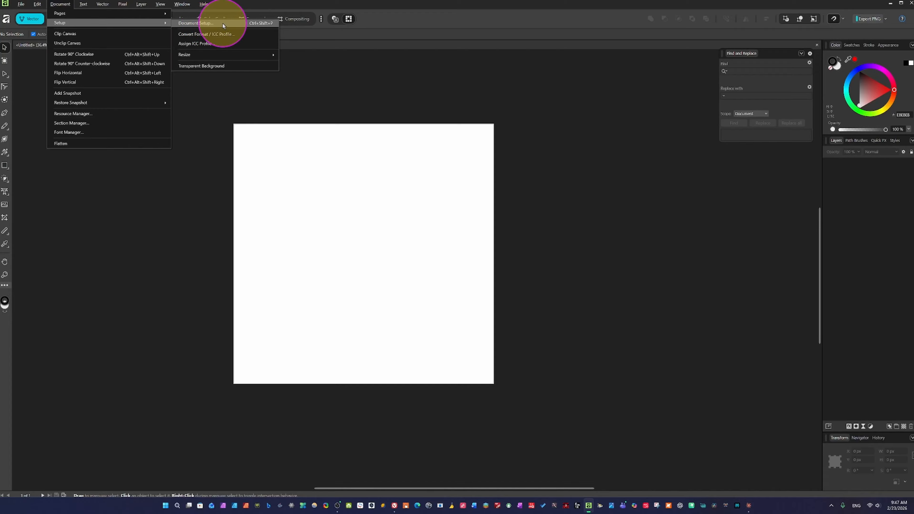
mouse_move(210, 55)
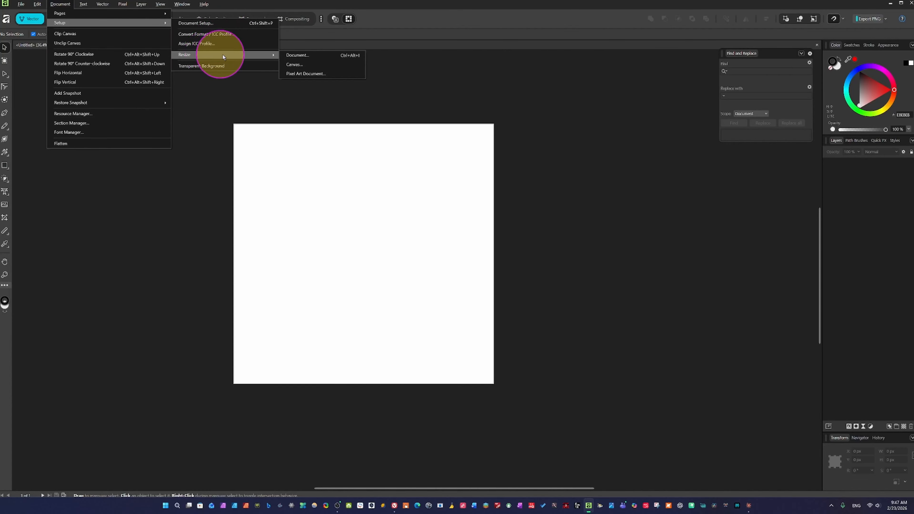
left_click(290, 56)
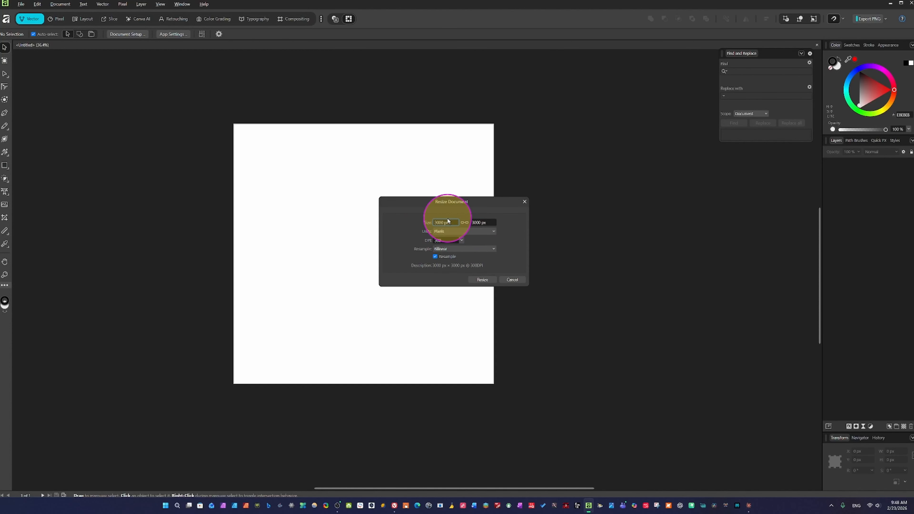
left_click(483, 280)
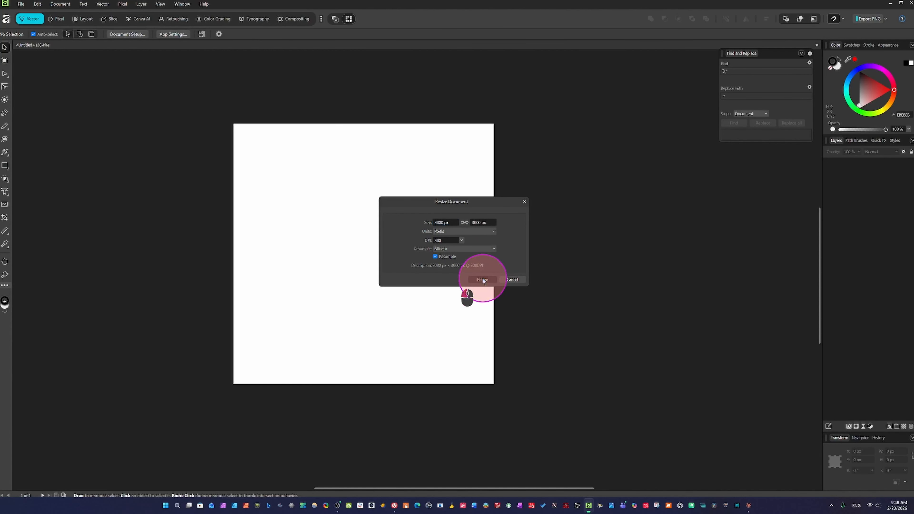
scroll(400, 214, "down", 1)
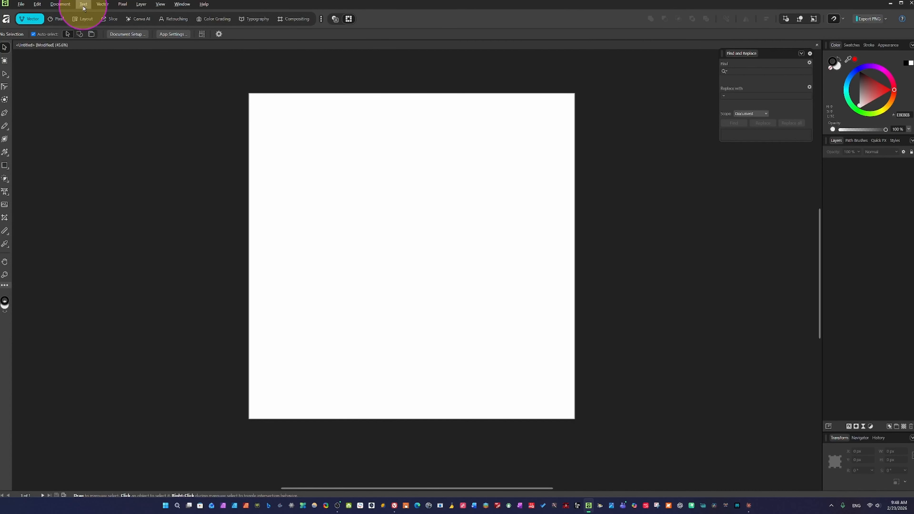
Look through the text and vector commands, including the text spelling and new warp group options
left_click(83, 5)
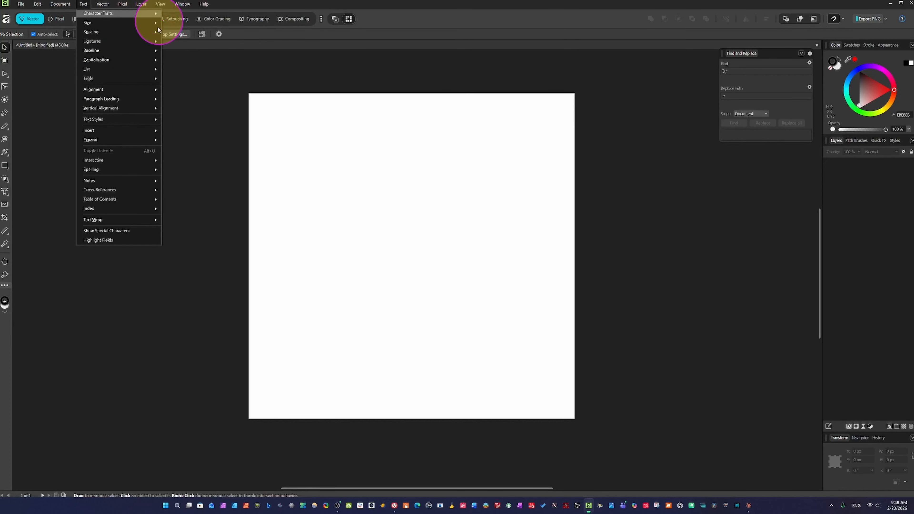
mouse_move(138, 23)
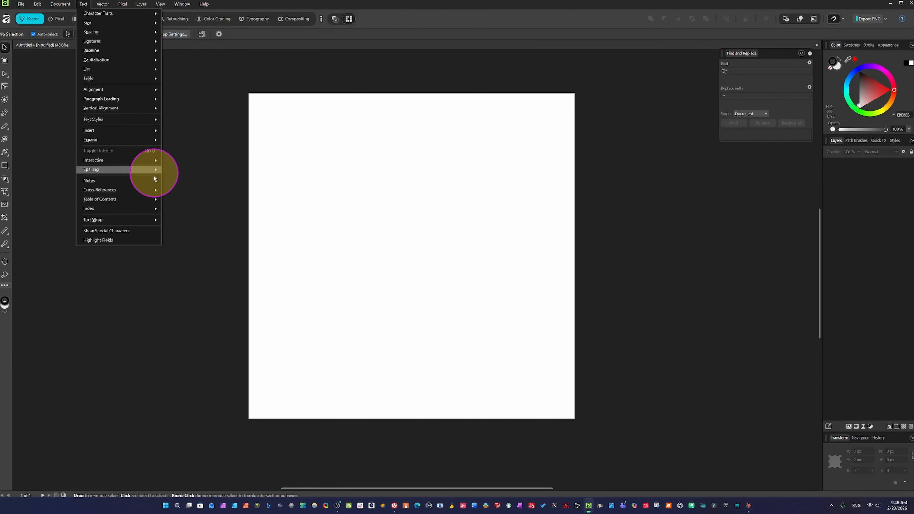
mouse_move(141, 4)
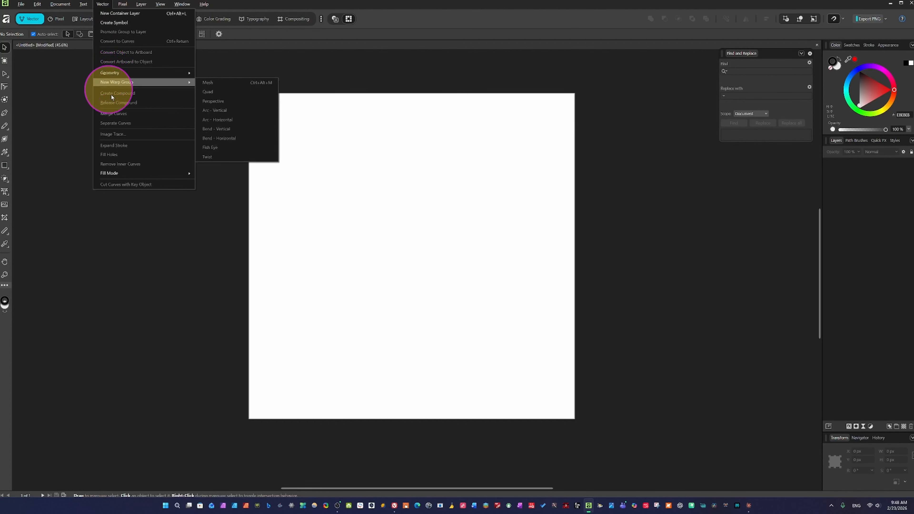
mouse_move(104, 173)
mouse_move(142, 75)
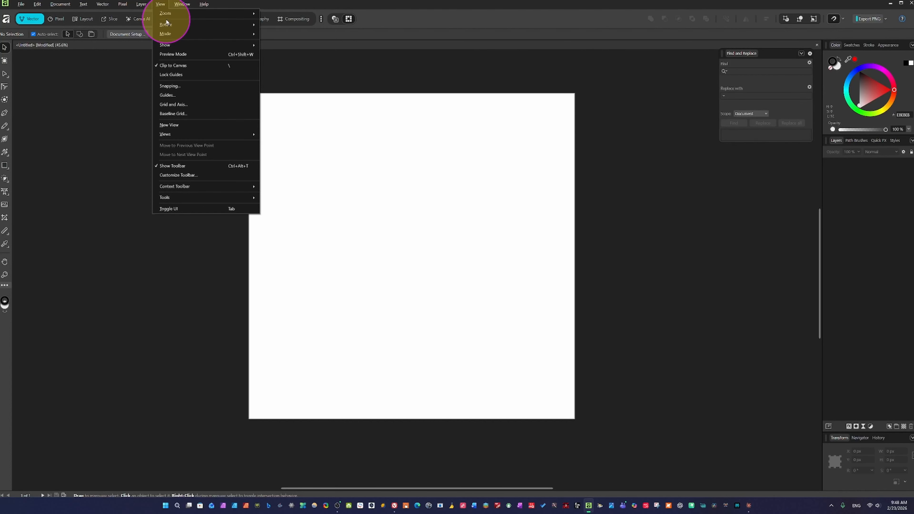
Review the Guides settings and the Grid and Snapping Axis settings, closing each dialog without changes
left_click(168, 95)
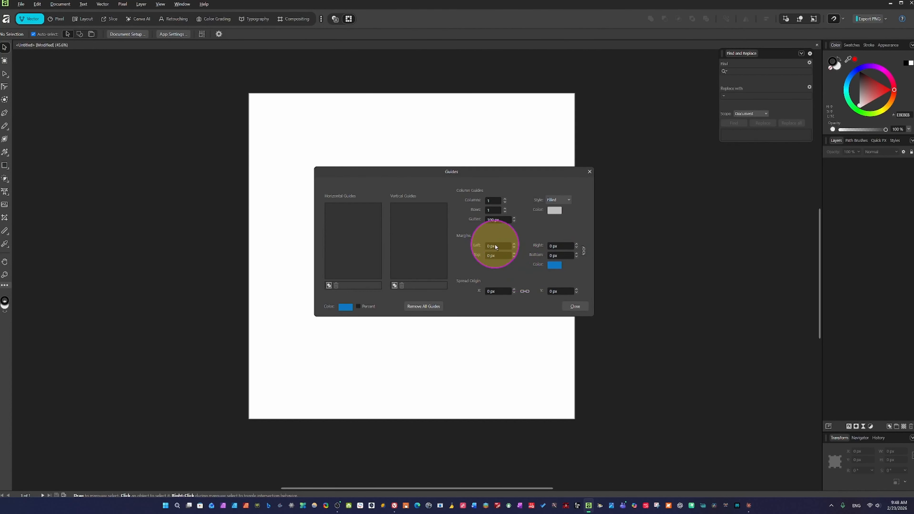
left_click(575, 307)
left_click(160, 4)
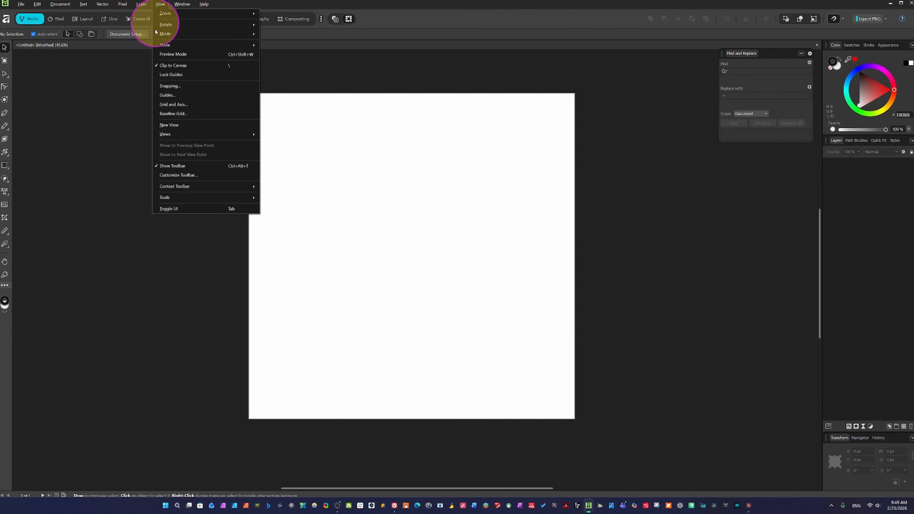
left_click(184, 105)
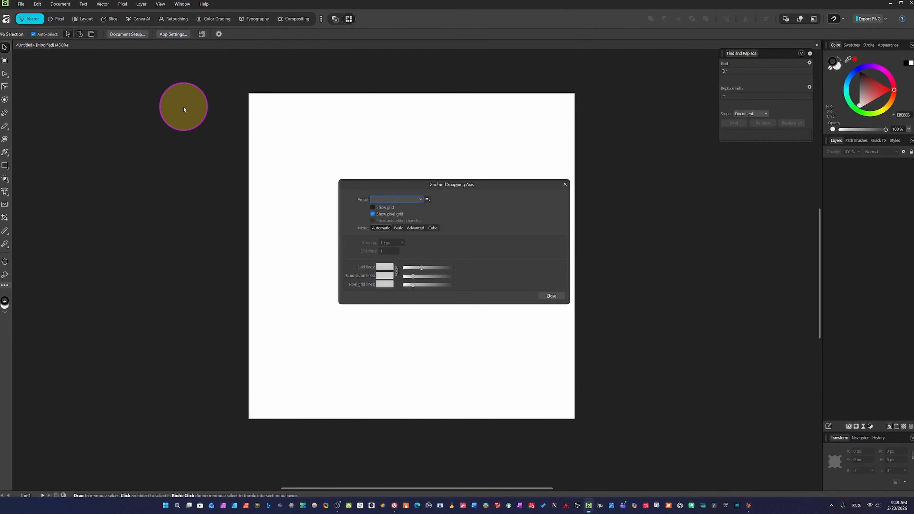
left_click(548, 296)
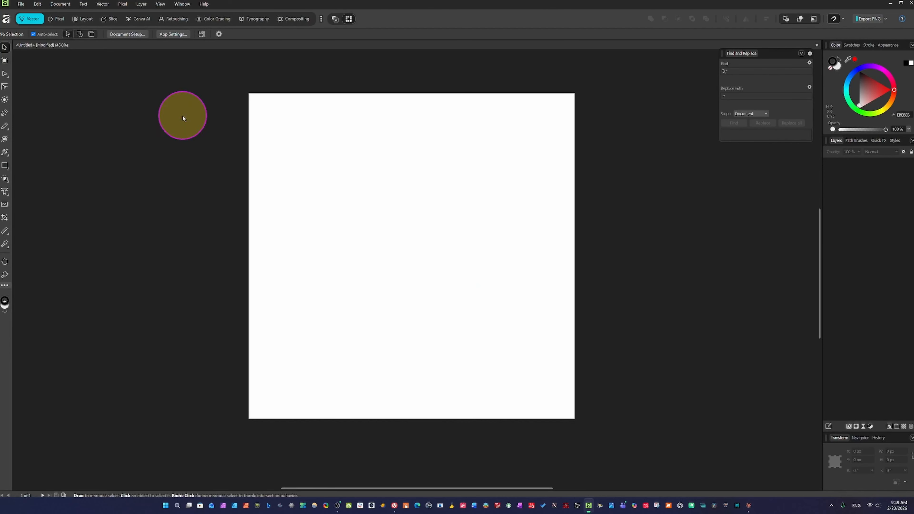
Look over the context toolbar display options and the available Pixel and Text panels
left_click(160, 4)
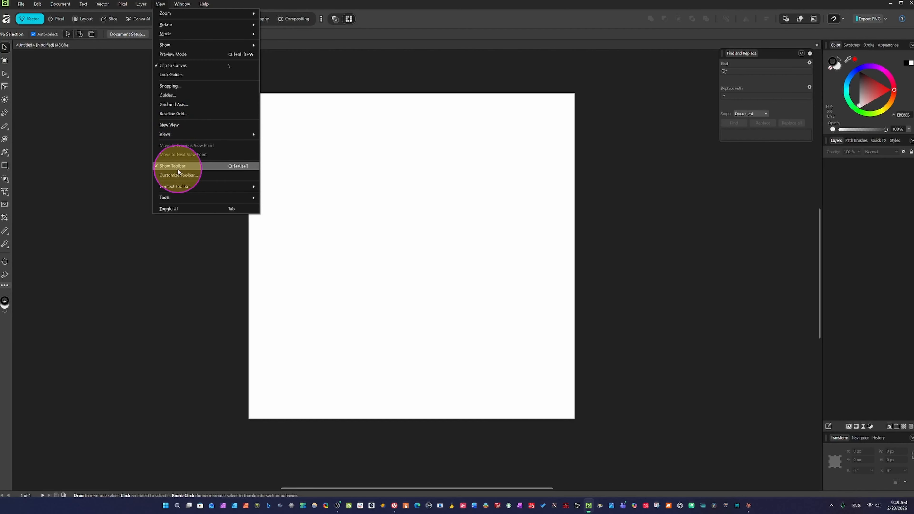
mouse_move(182, 188)
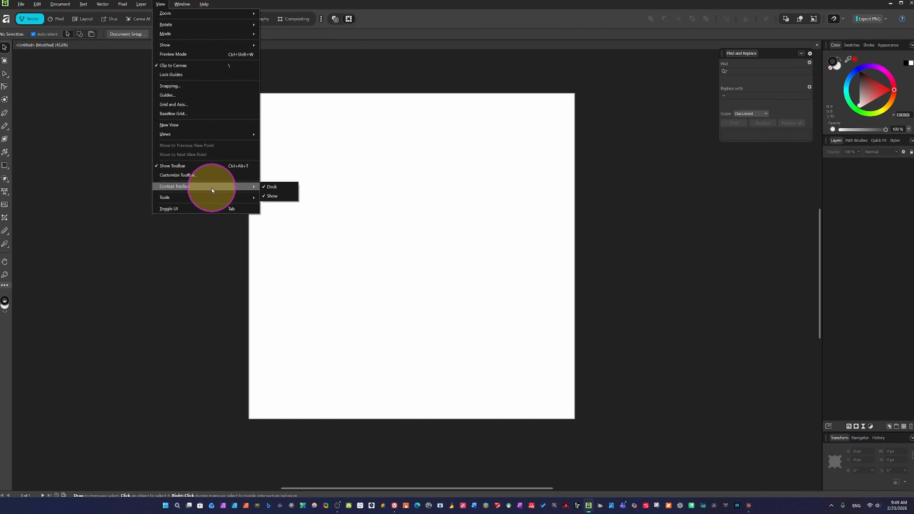
left_click(178, 7)
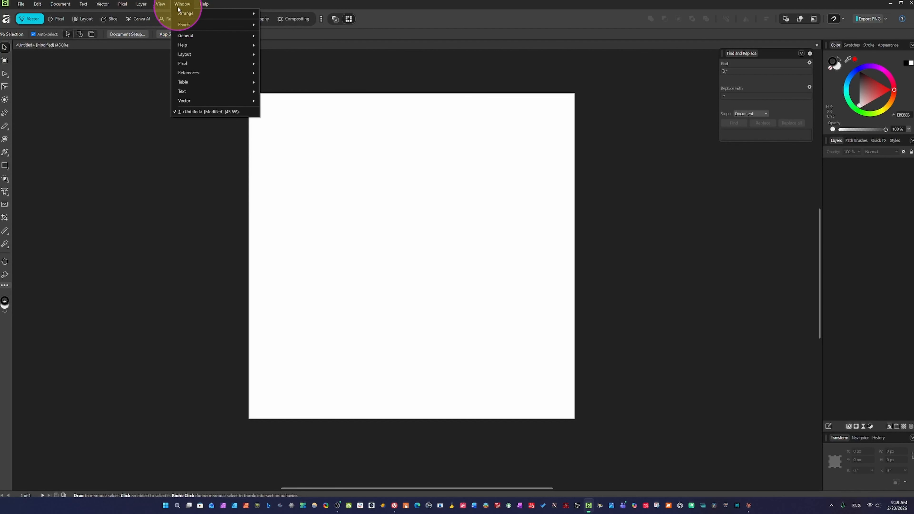
mouse_move(186, 24)
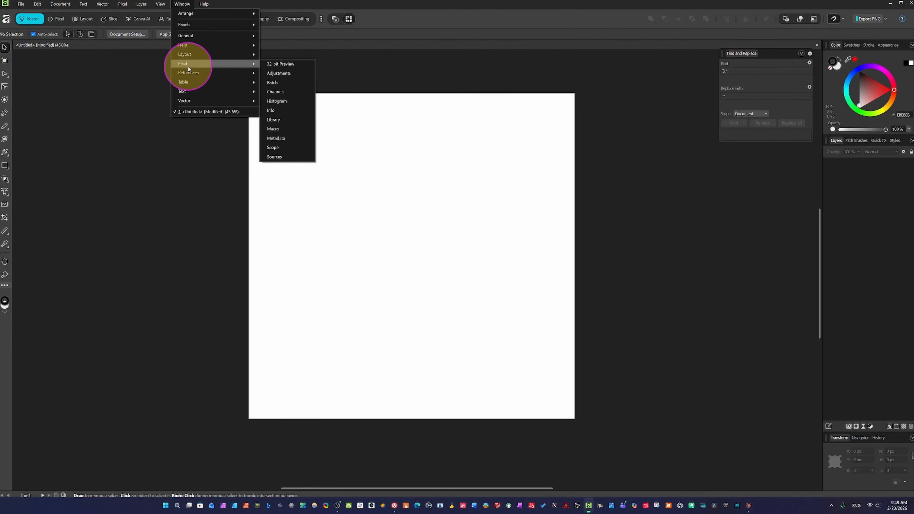
mouse_move(217, 78)
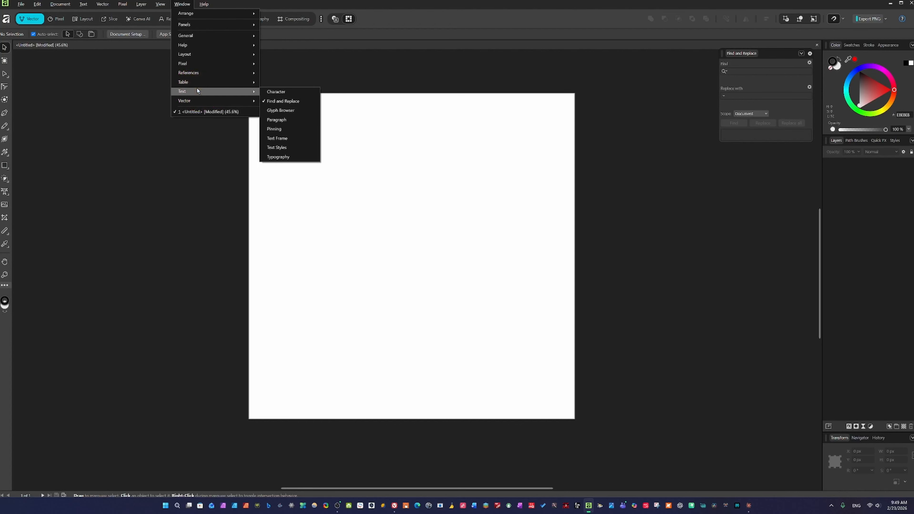
Check for software updates and dismiss the update notice
mouse_move(211, 4)
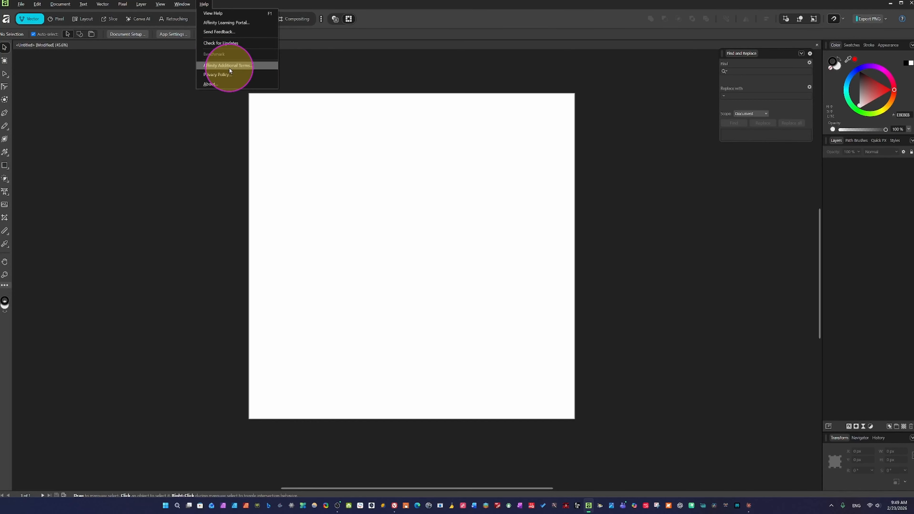
left_click(222, 44)
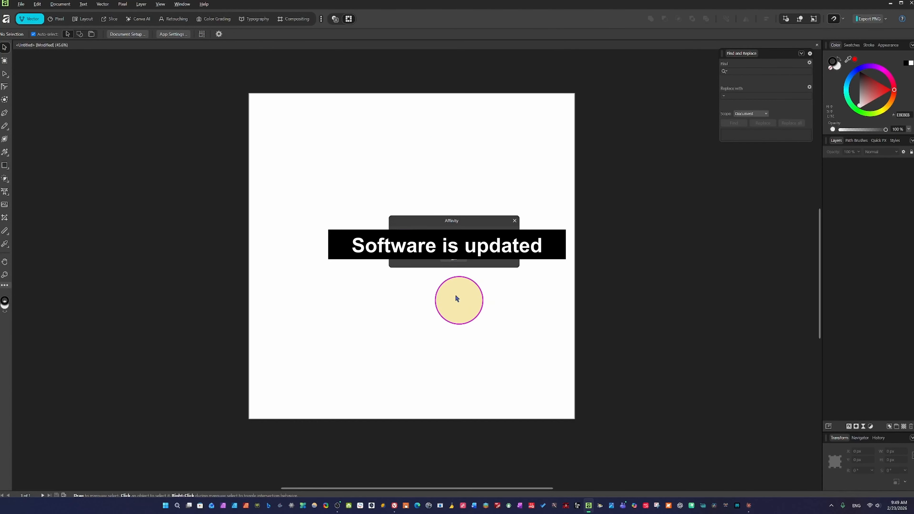
left_click(460, 260)
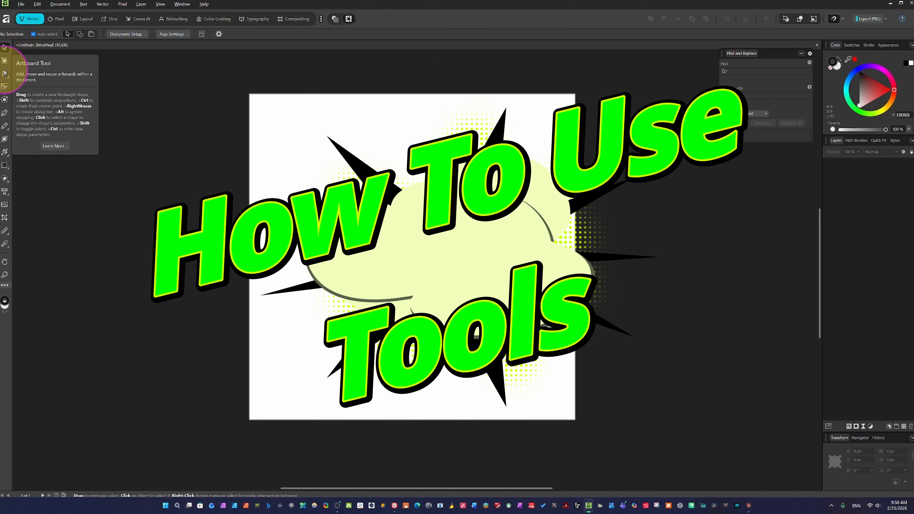
Draw a rectangle about 1186 × 1138 px in the upper middle of the page with the Rectangle Tool
left_click(8, 170)
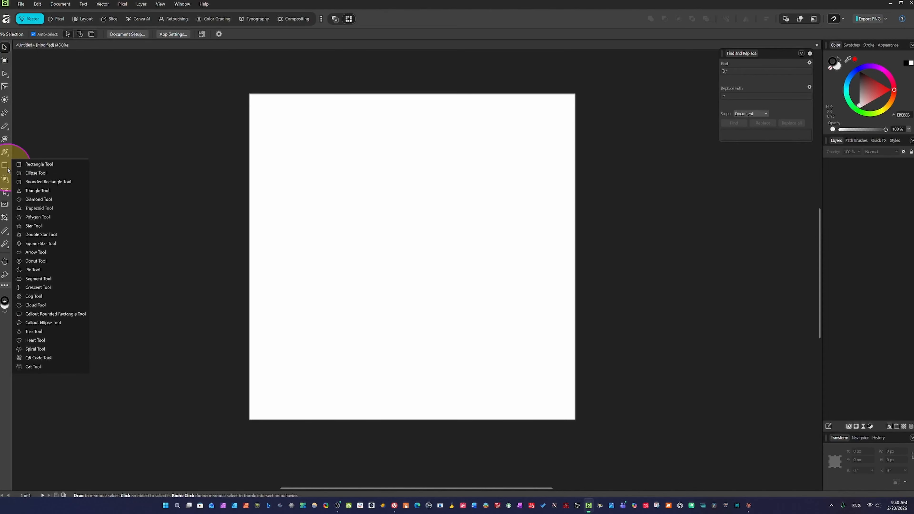
left_click(24, 165)
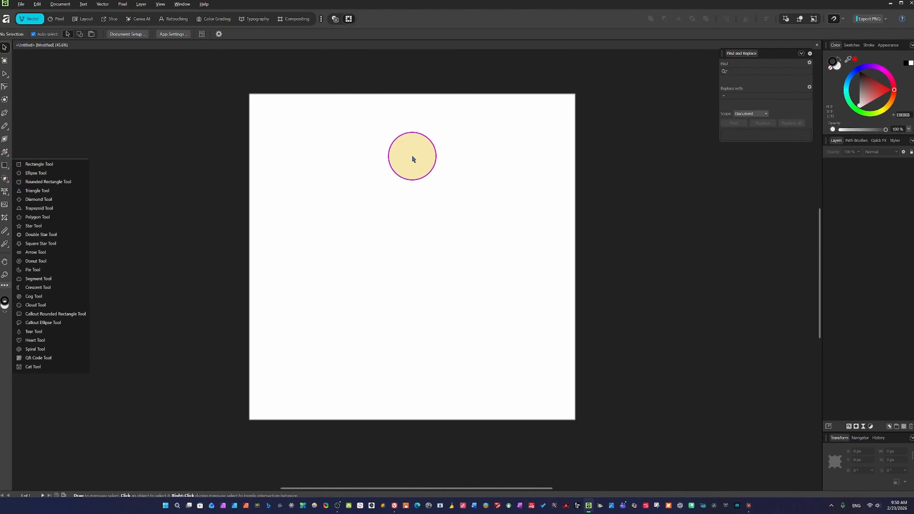
left_click_drag(337, 162, 466, 286)
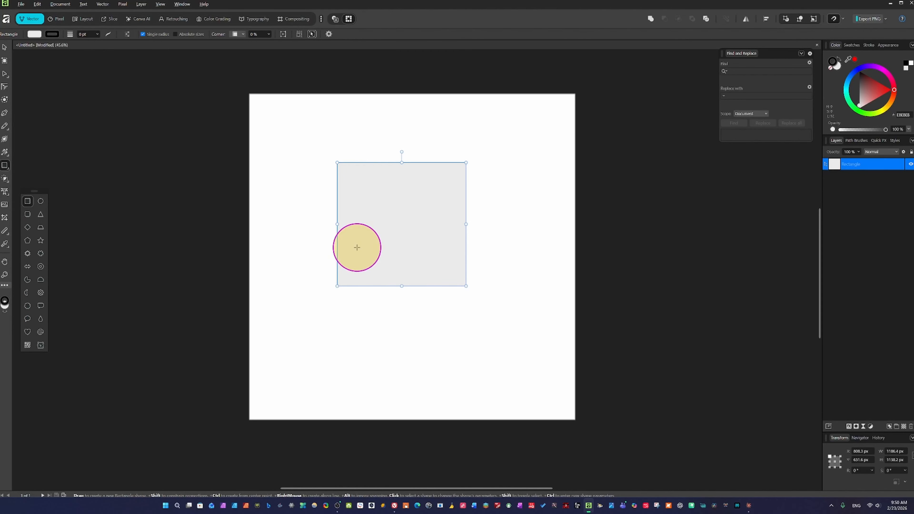
Make the rectangle's fill active and look over the swatch, stroke and appearance options before returning to the color wheel
left_click(3, 306)
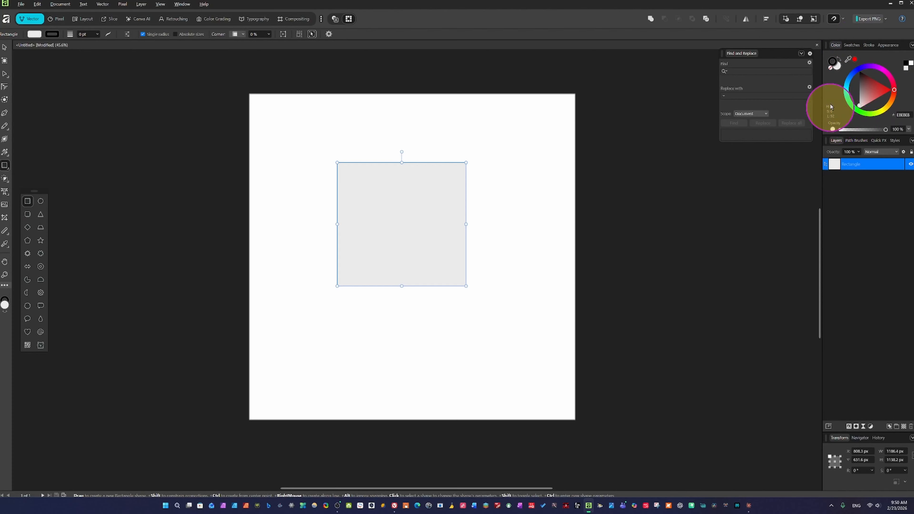
left_click(851, 45)
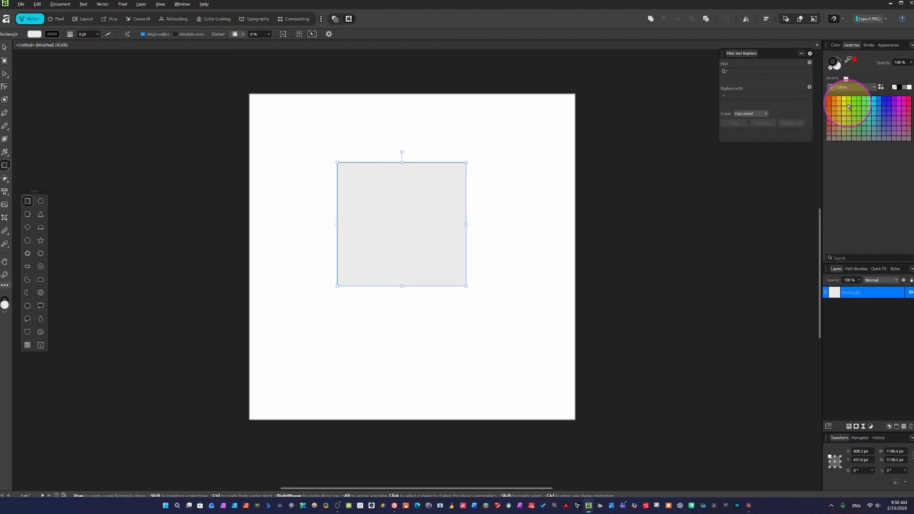
left_click(869, 45)
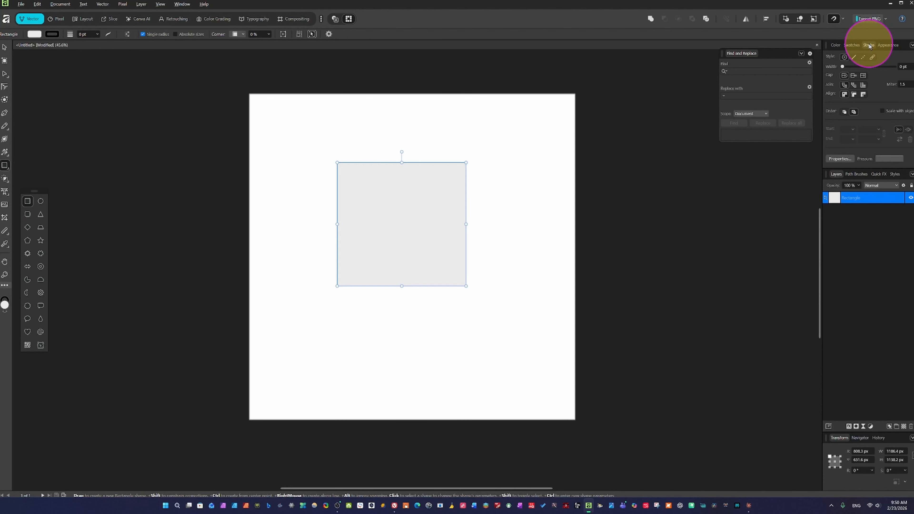
left_click(852, 45)
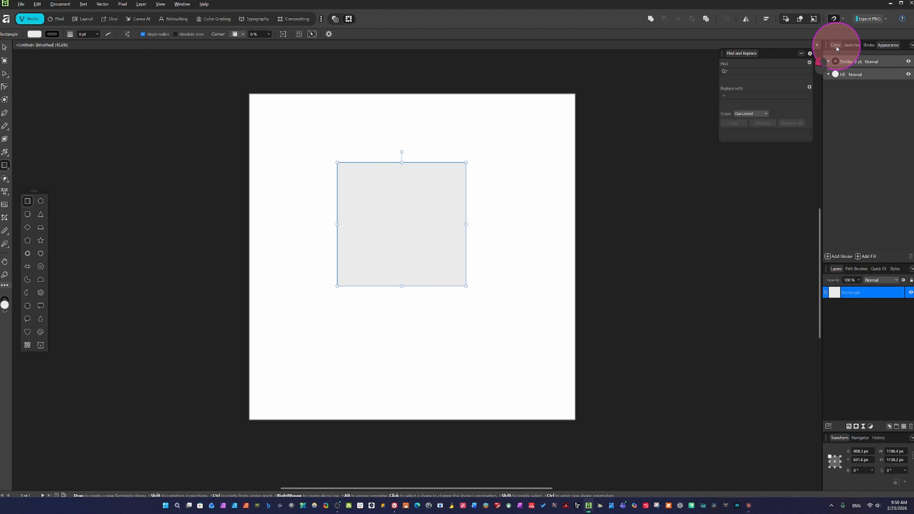
left_click(836, 45)
left_click(855, 46)
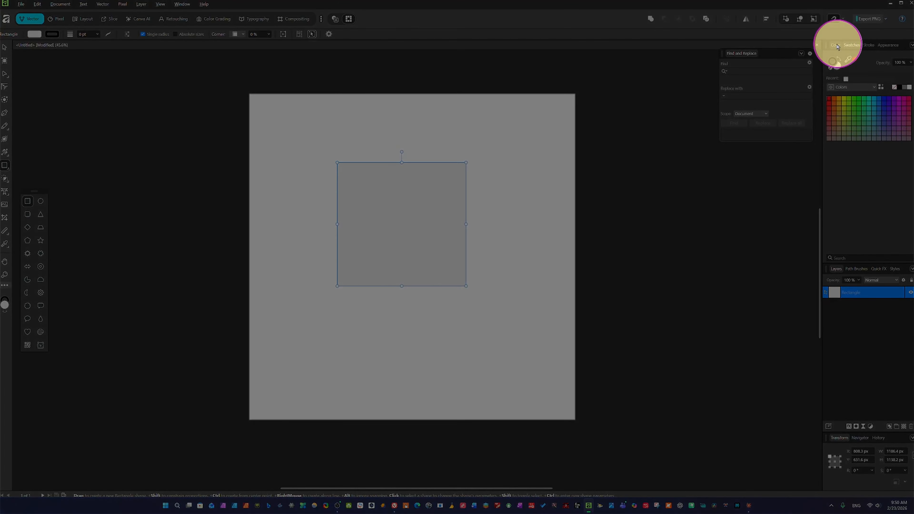
left_click(836, 45)
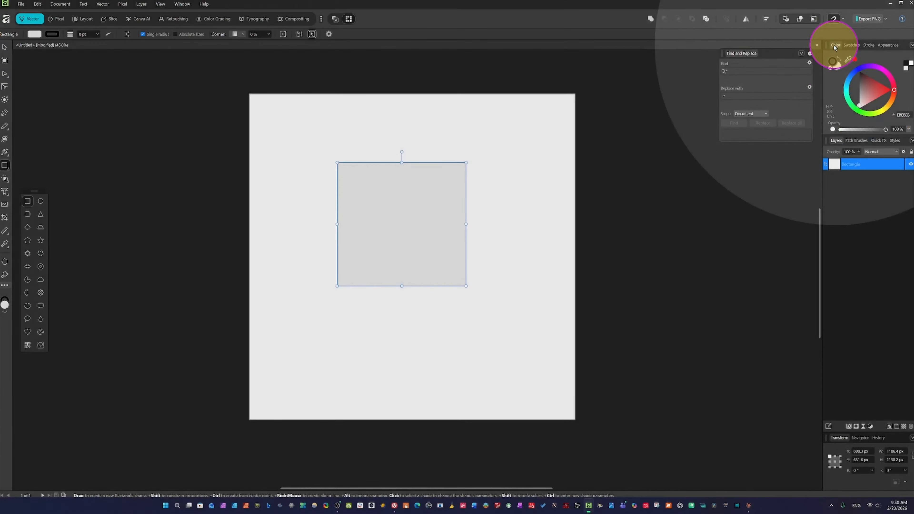
Try brown and bright blue fills on the rectangle and settle on a muted grayish-blue swatch
mouse_move(868, 115)
left_mouse_down()
mouse_move(891, 94)
mouse_move(866, 116)
mouse_move(844, 94)
mouse_move(850, 106)
mouse_move(895, 99)
mouse_move(878, 101)
left_mouse_up()
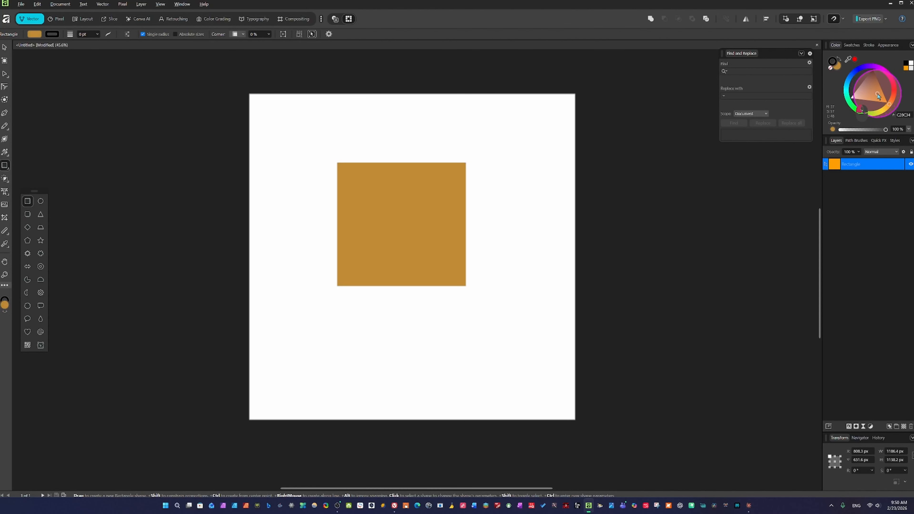
mouse_move(878, 95)
left_mouse_down()
mouse_move(868, 75)
mouse_move(874, 85)
left_mouse_up()
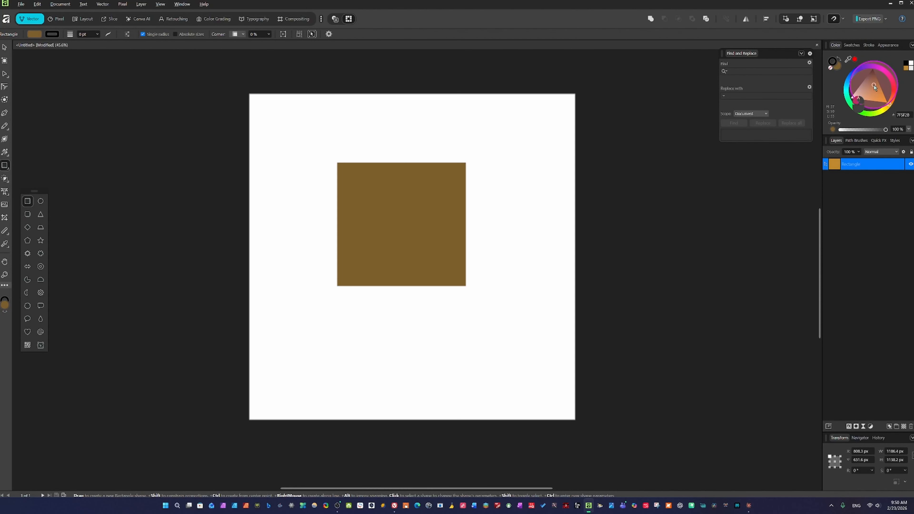
left_click(854, 45)
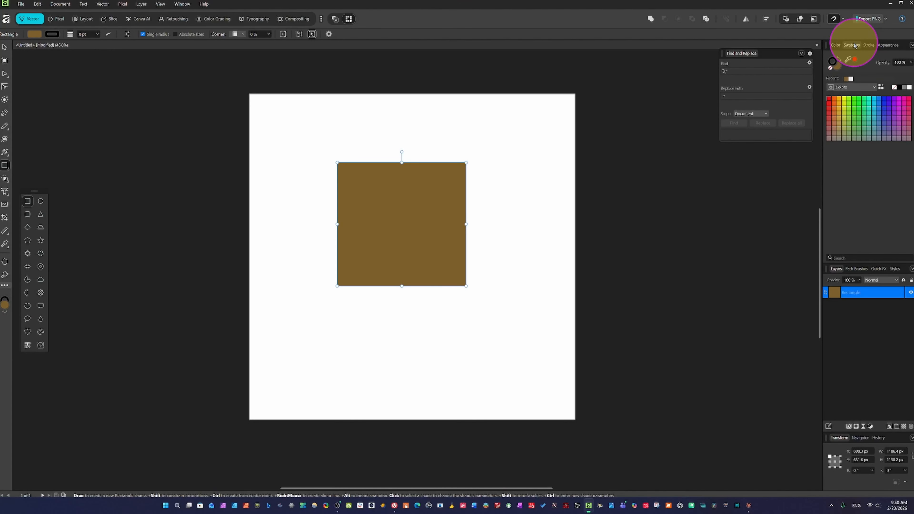
left_click(886, 113)
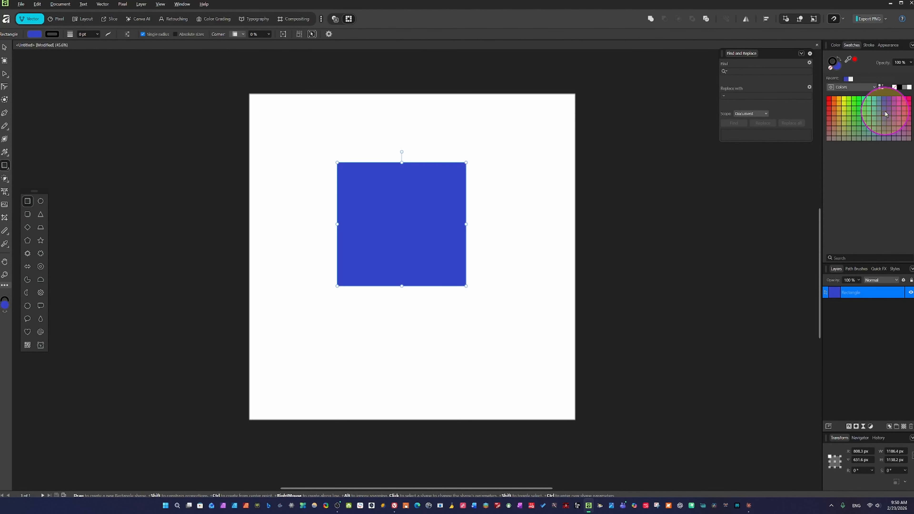
left_click(879, 133)
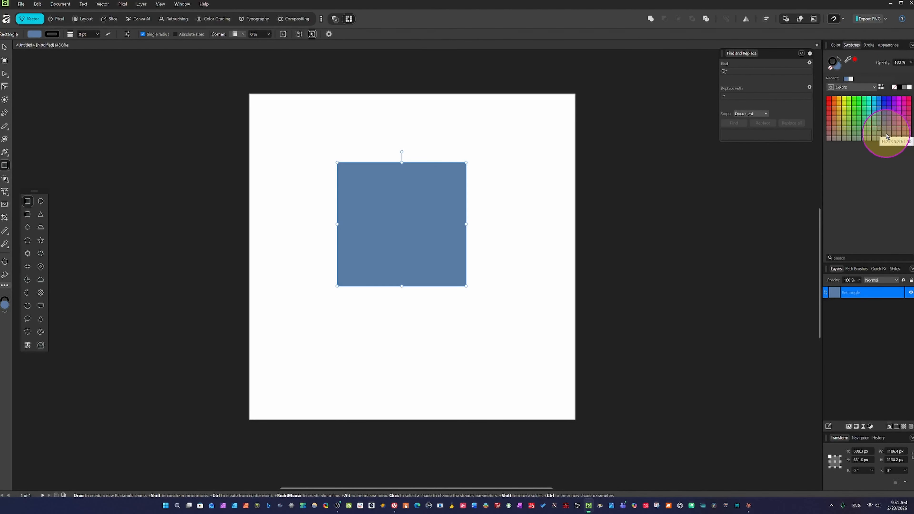
Try purple, red, bright green, crimson and muted green swatches as the rectangle's fill
left_click(890, 136)
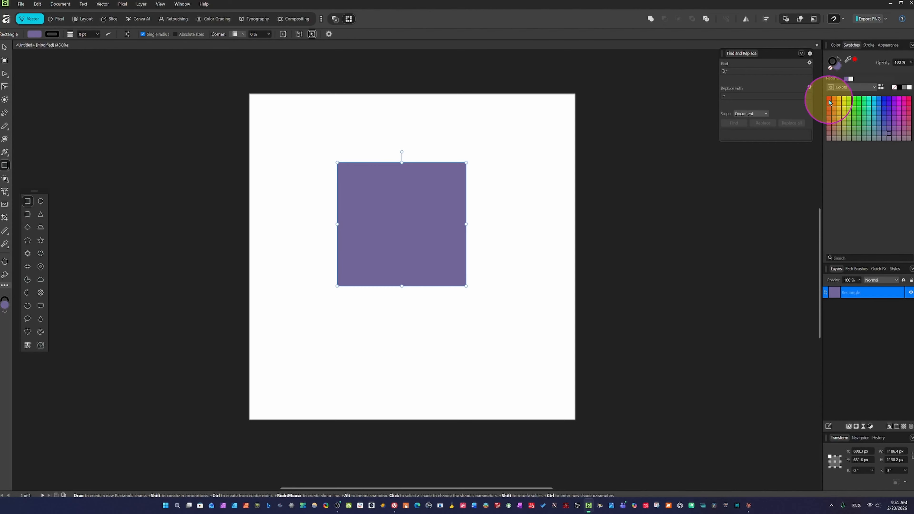
left_click(830, 103)
left_click(857, 112)
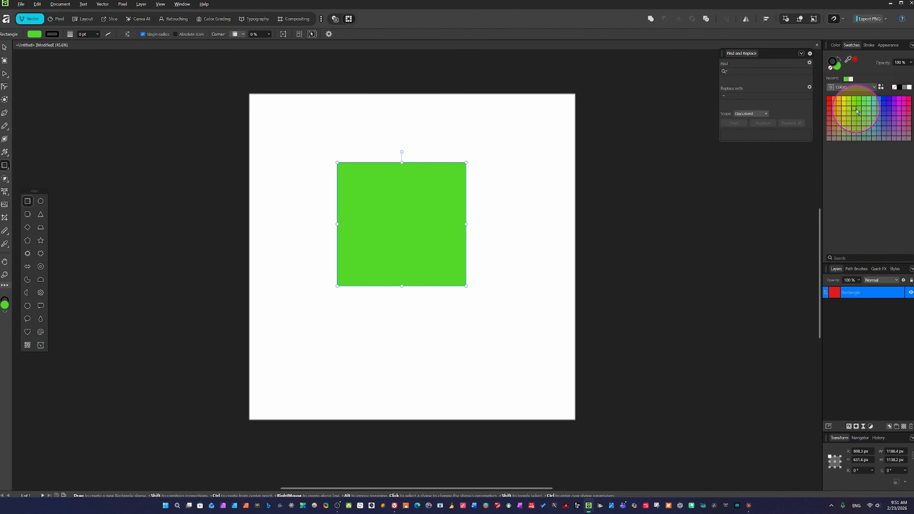
left_click(909, 112)
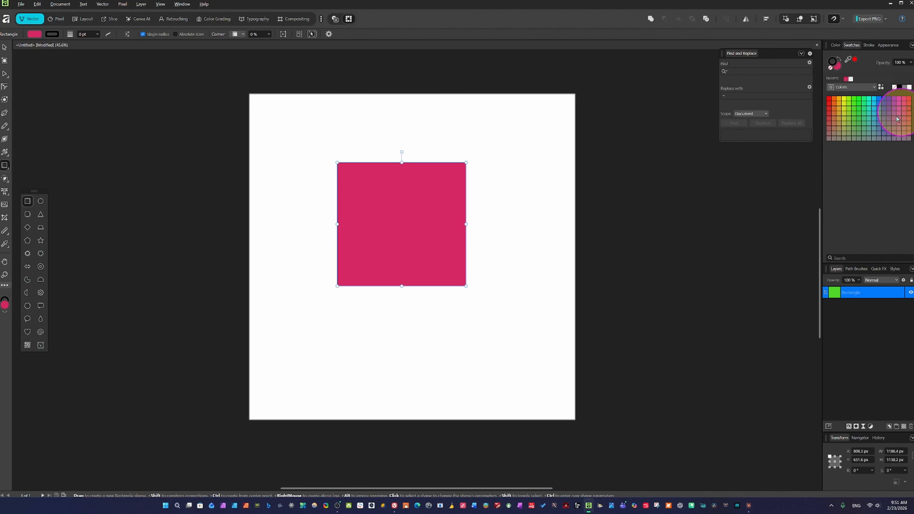
left_click(862, 129)
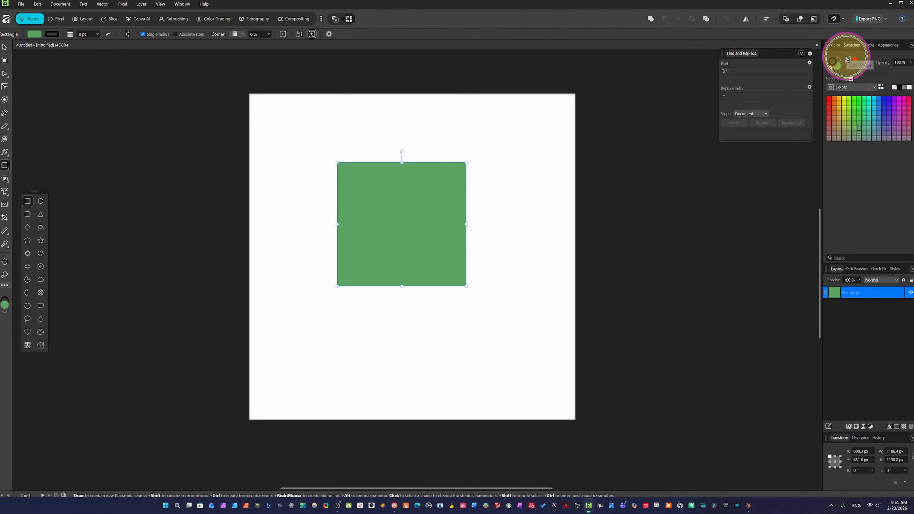
Sample colors from the screen with the Color Picker, trying bright blue and settling on cyan for the rectangle's fill
left_click(848, 59)
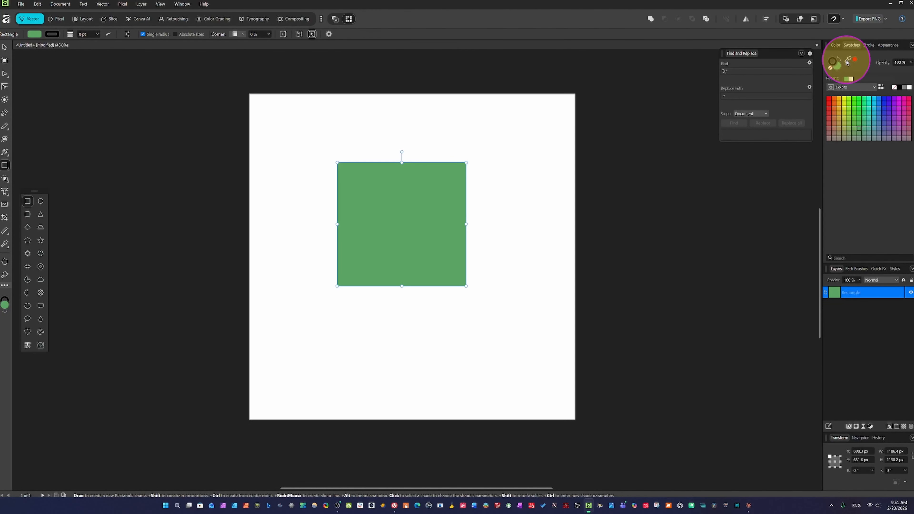
left_click_drag(847, 59, 876, 293)
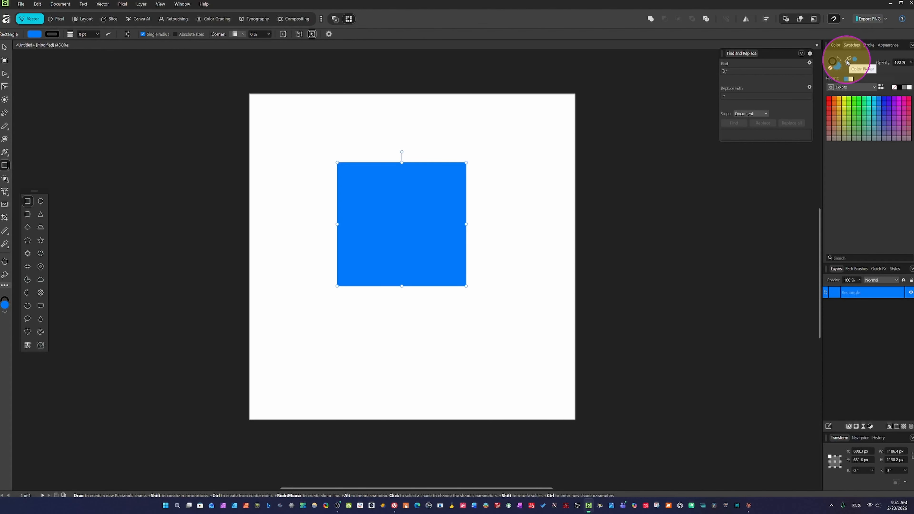
left_click_drag(848, 62, 393, 211)
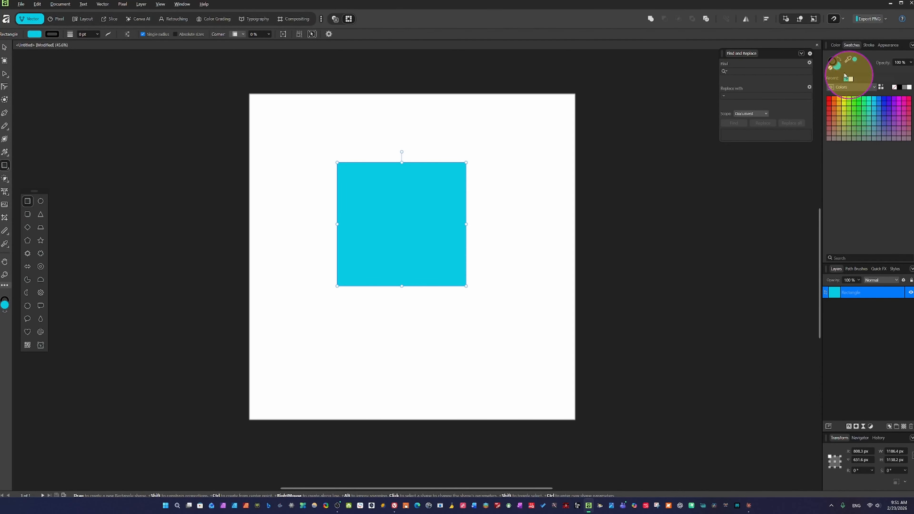
Give the rectangle a bright blue 001AFF stroke with a width of 26.8 pt
left_click(835, 45)
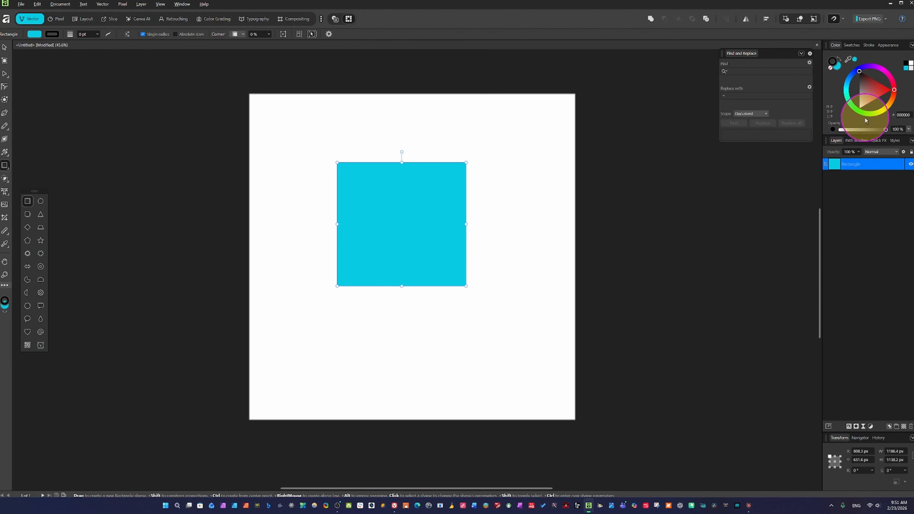
left_click(895, 109)
mouse_move(894, 108)
left_mouse_down()
mouse_move(893, 82)
mouse_move(857, 71)
left_mouse_up()
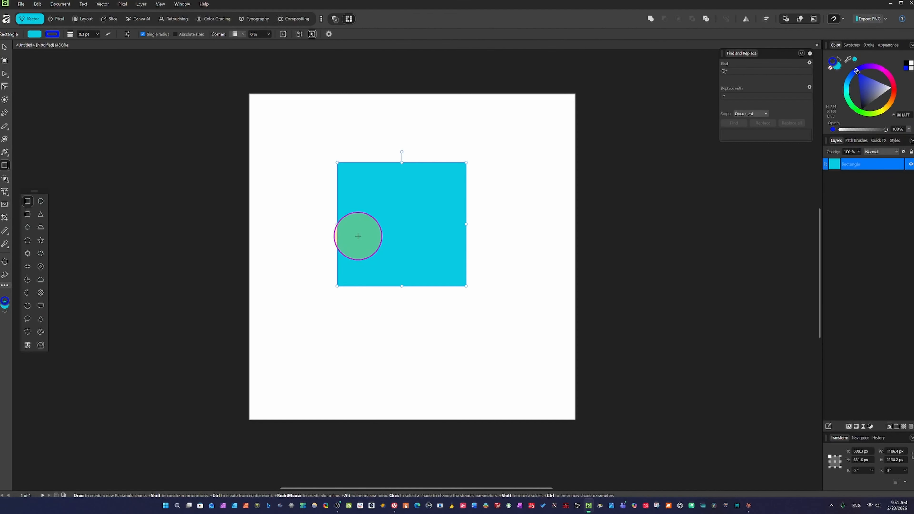
left_click(108, 34)
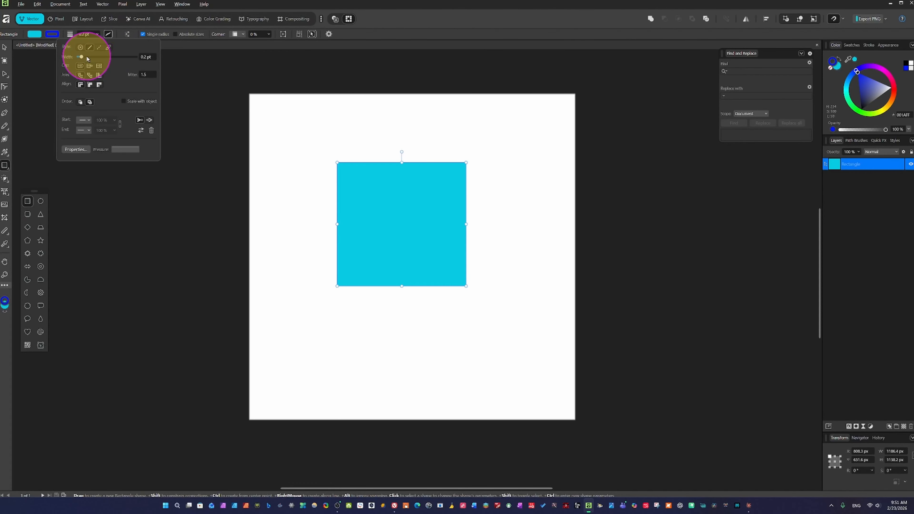
mouse_move(86, 57)
left_mouse_down()
mouse_move(131, 68)
mouse_move(114, 62)
left_mouse_up()
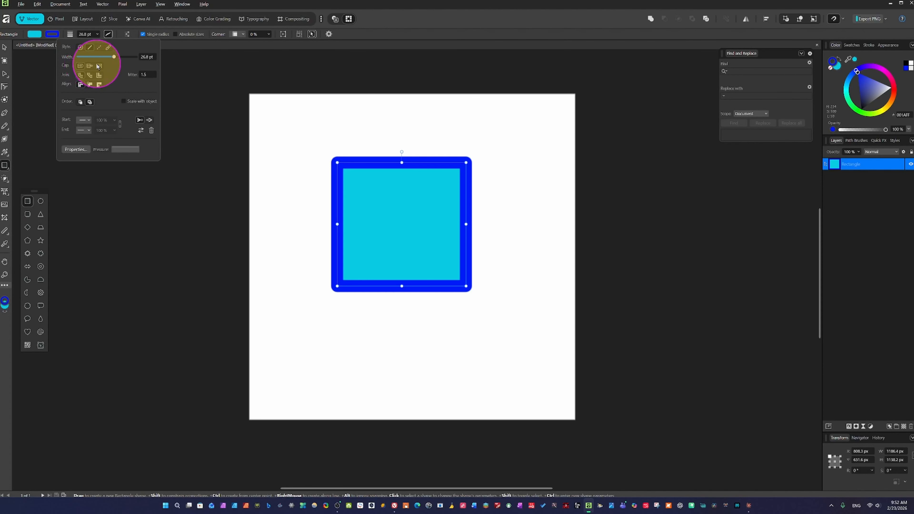
Try the stroke's cap options and its center, inside and outside alignments, and keep the stroke aligned to the inside
left_click(89, 67)
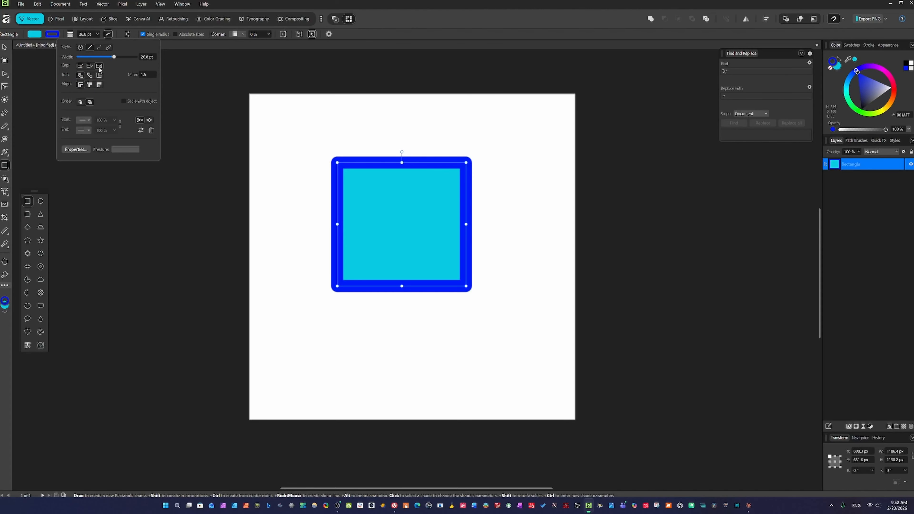
left_click(78, 85)
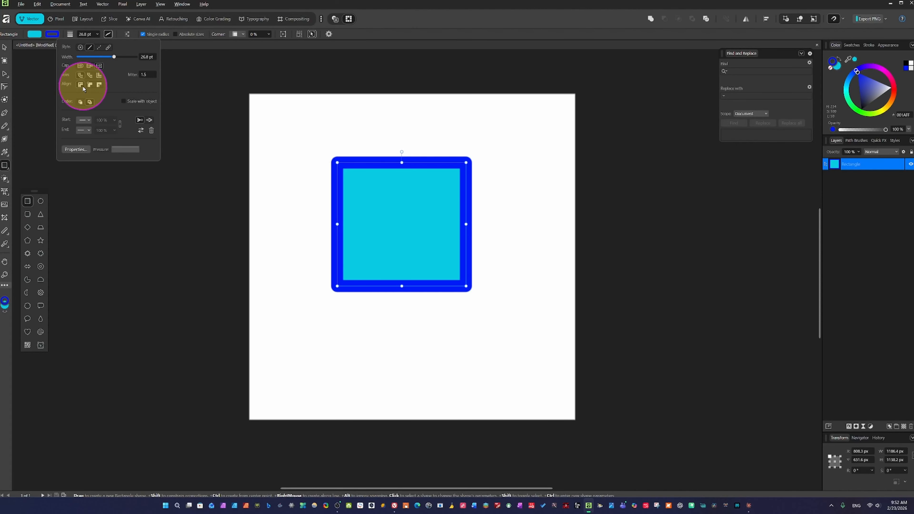
left_click(90, 85)
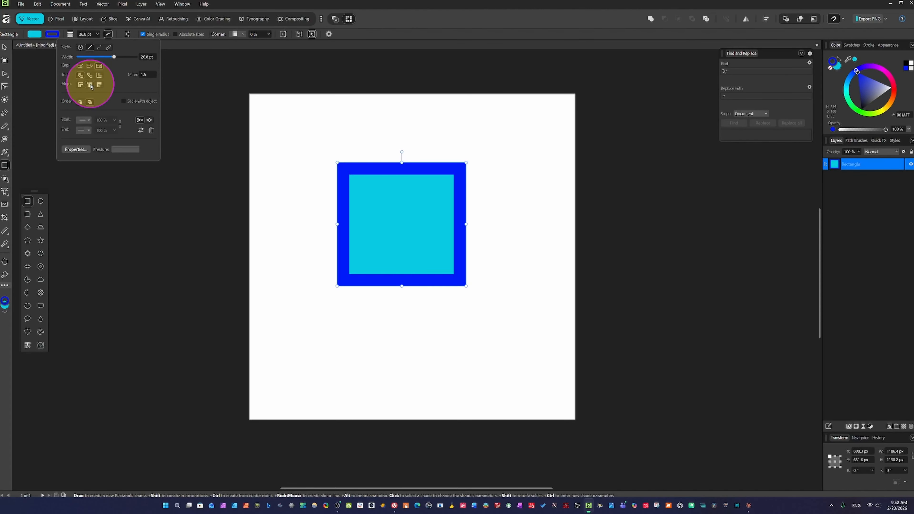
left_click(99, 84)
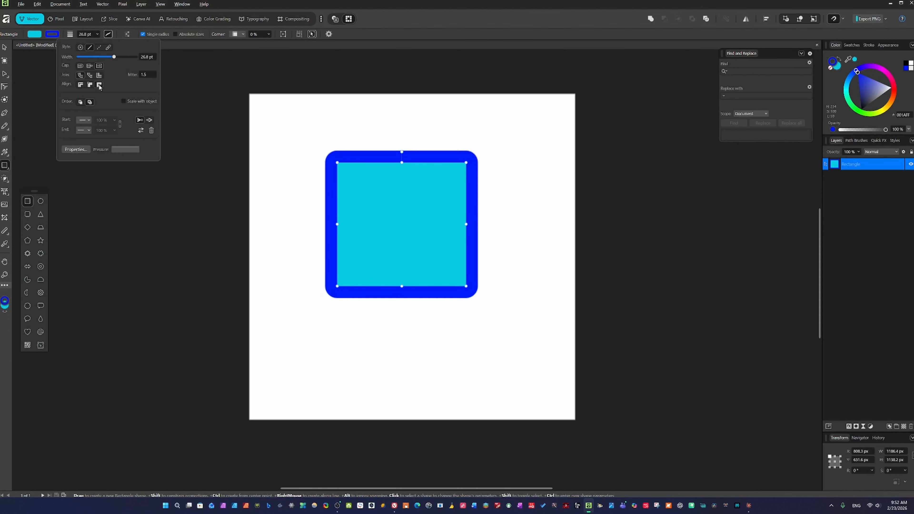
left_click(90, 85)
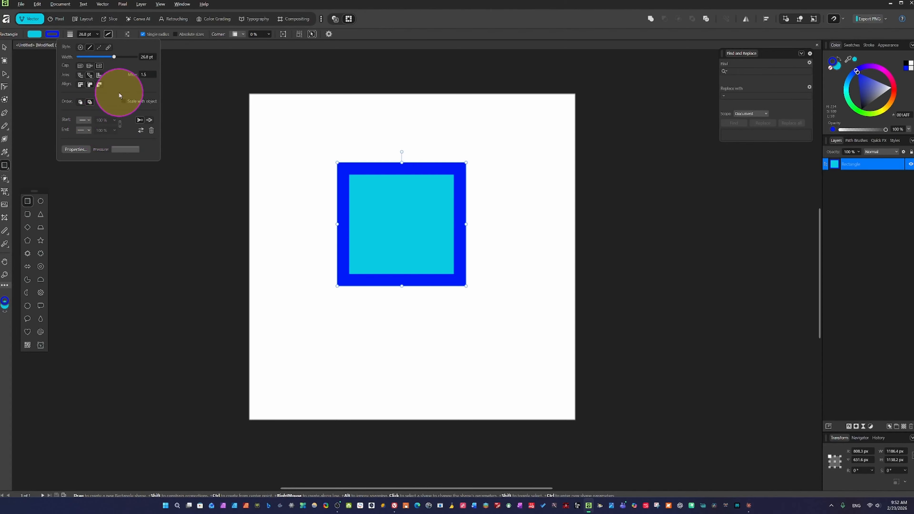
Try the solid and dashed line styles on the rectangle's stroke and reduce the stroke width to 6.1 pt
left_click(94, 46)
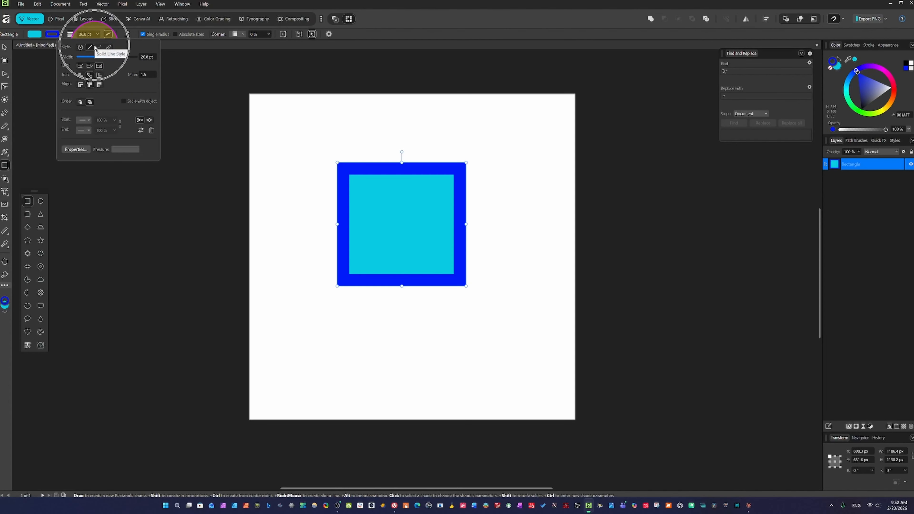
left_click(98, 48)
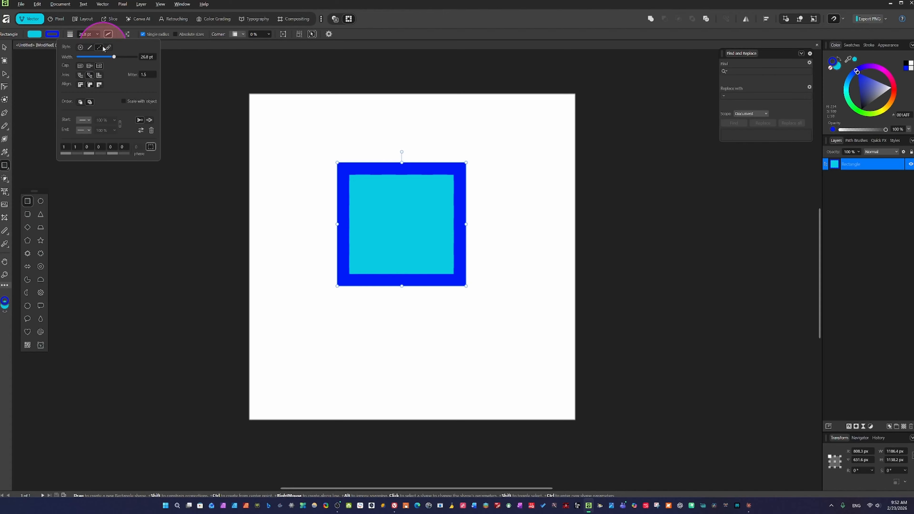
left_click_drag(104, 56, 96, 57)
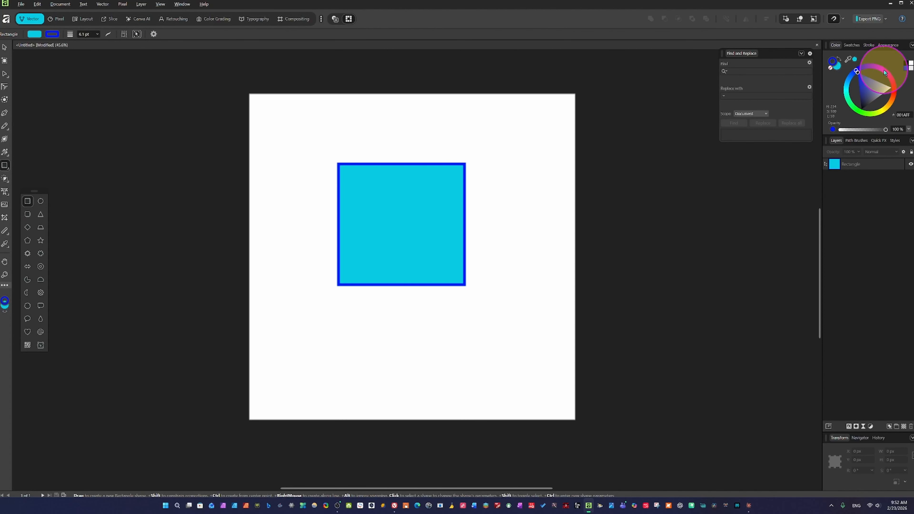
Try red and magenta as stroke colors for the rectangle
left_click_drag(883, 71, 897, 88)
left_click(829, 61)
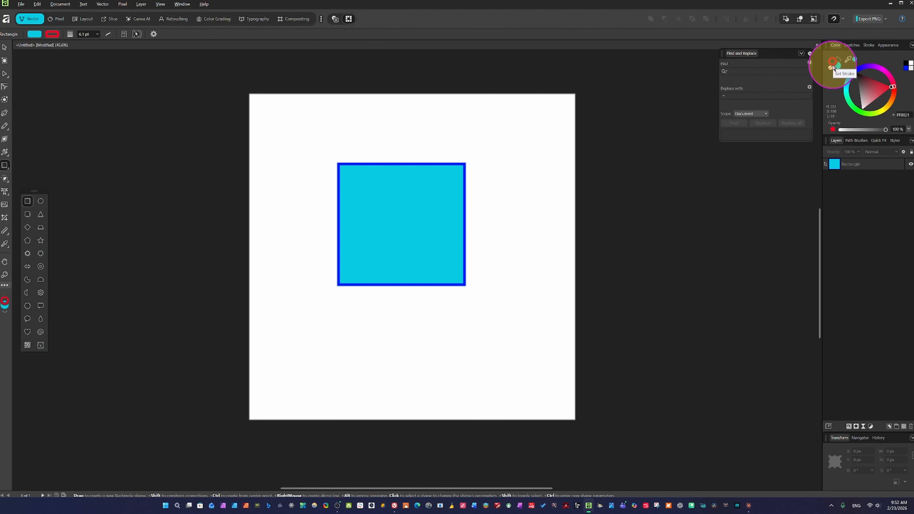
left_click(99, 101)
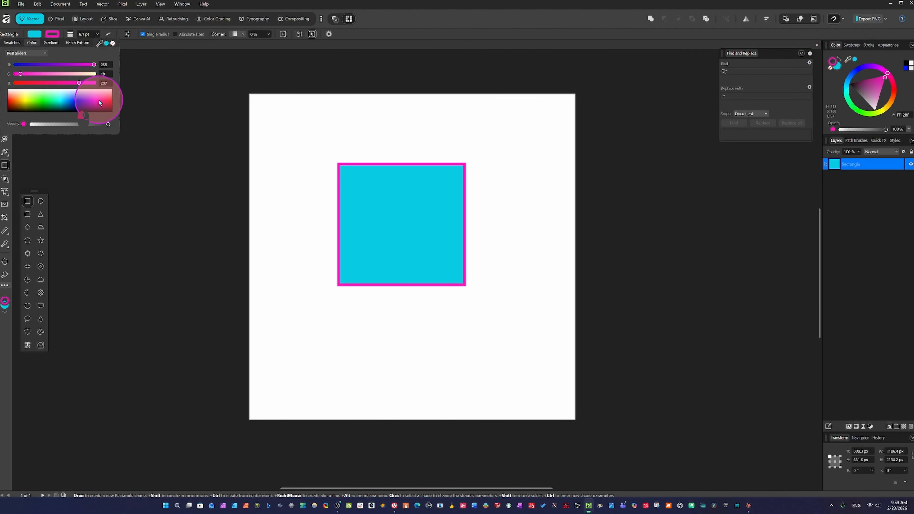
left_click(96, 101)
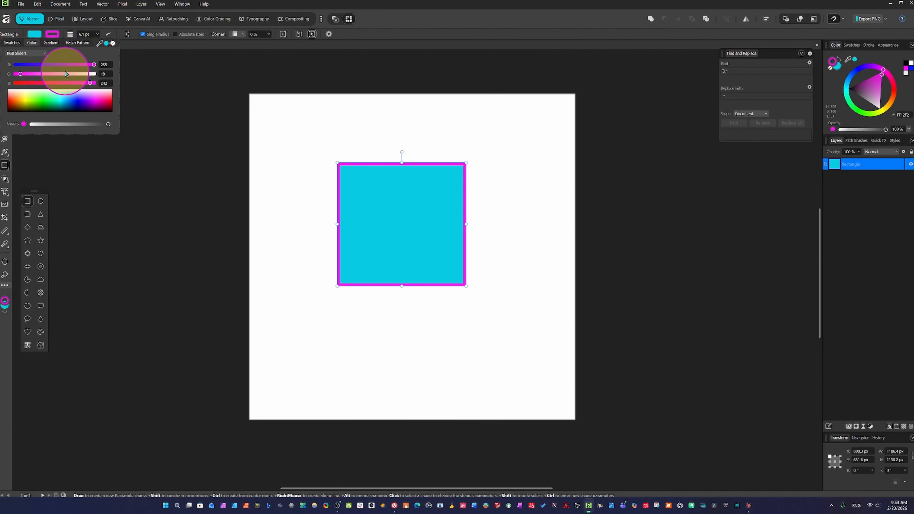
Look over the color modes, keep RGB Sliders, and recolor the rectangle's stroke orange-red after trying dark green
left_click(49, 35)
left_click(49, 36)
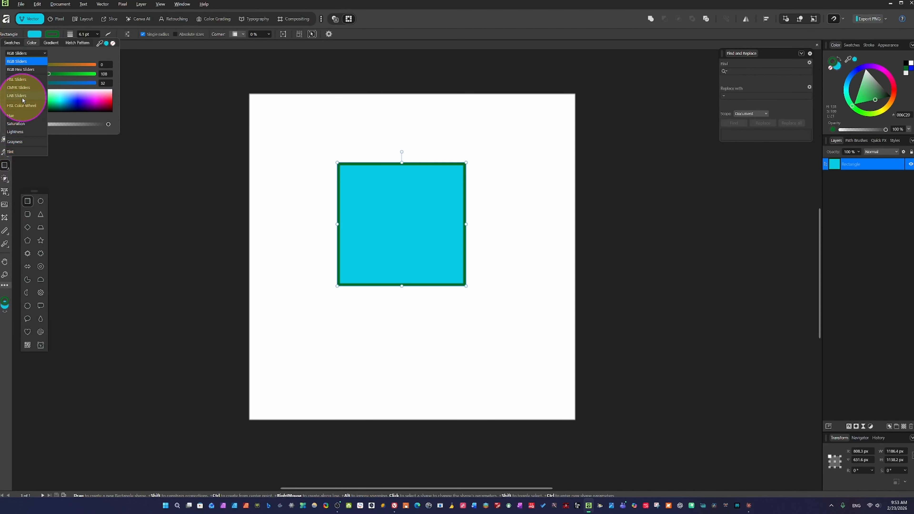
left_click(18, 61)
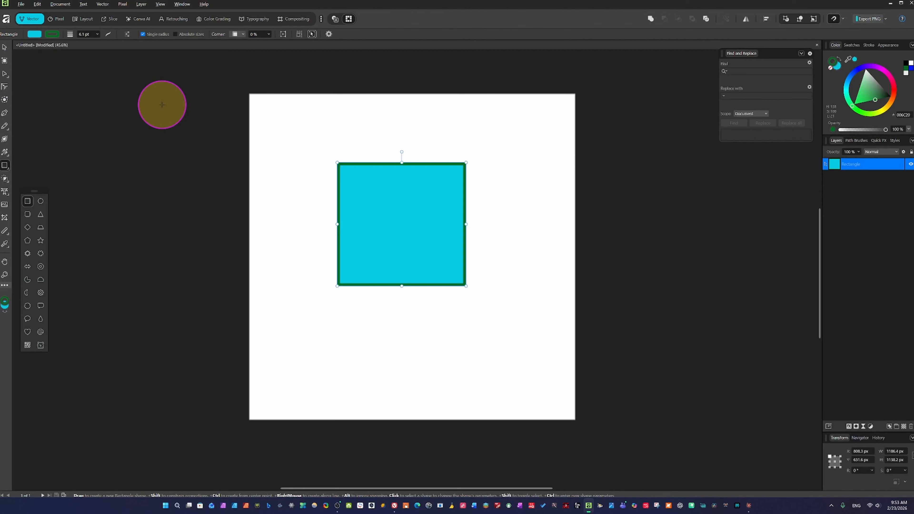
left_click(12, 102)
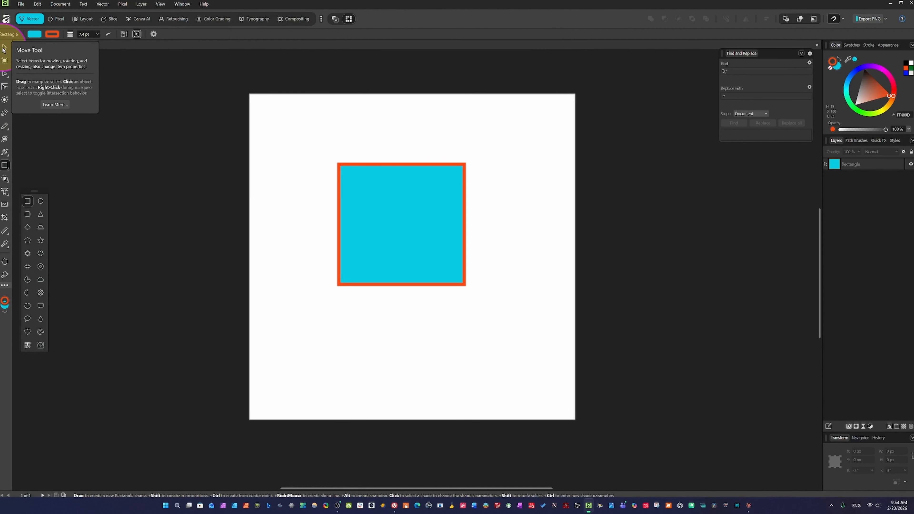
Open the Move Tool's help page, skim through it and close the help
left_click(56, 105)
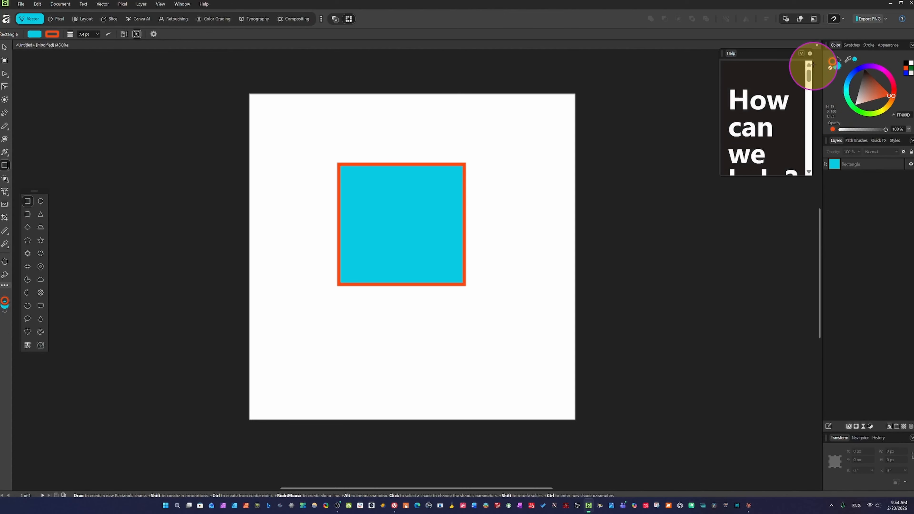
scroll(764, 137, "down", 3)
scroll(765, 137, "down", 5)
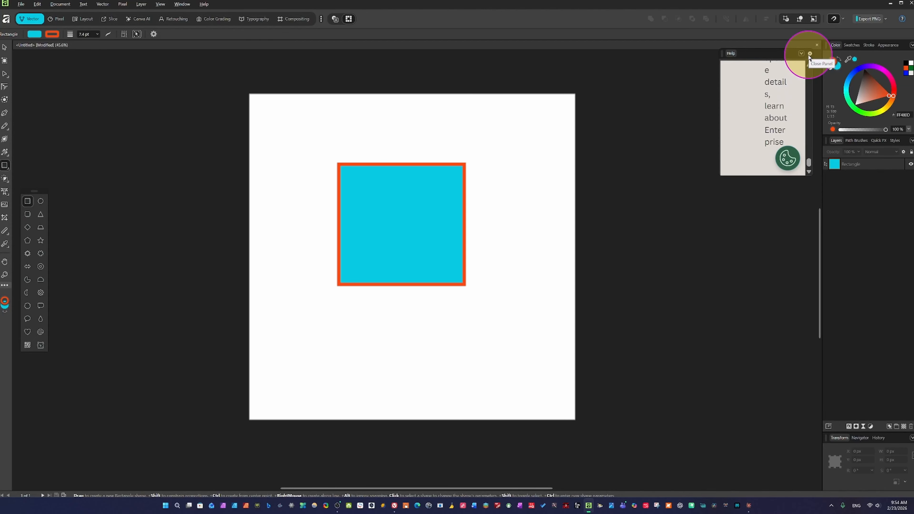
left_click(810, 53)
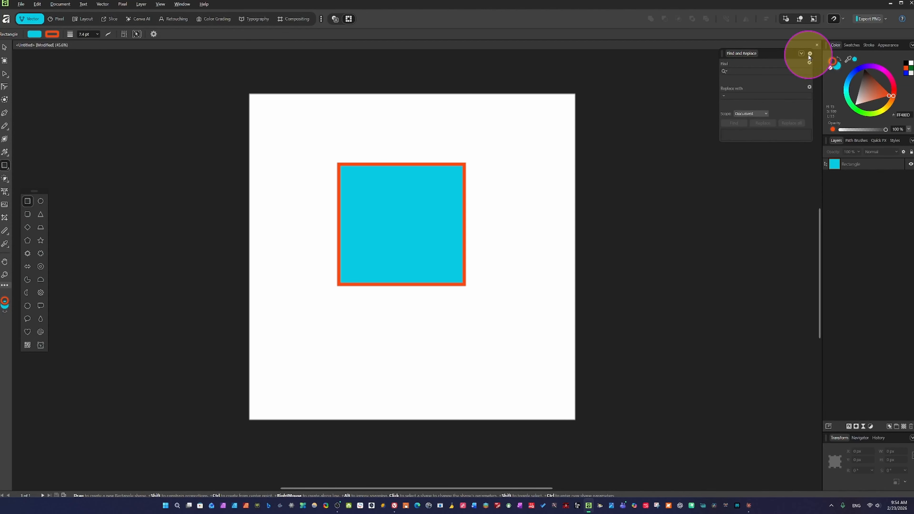
Move the rectangle to the page's left edge and back to the upper middle with the Move Tool
left_click(4, 47)
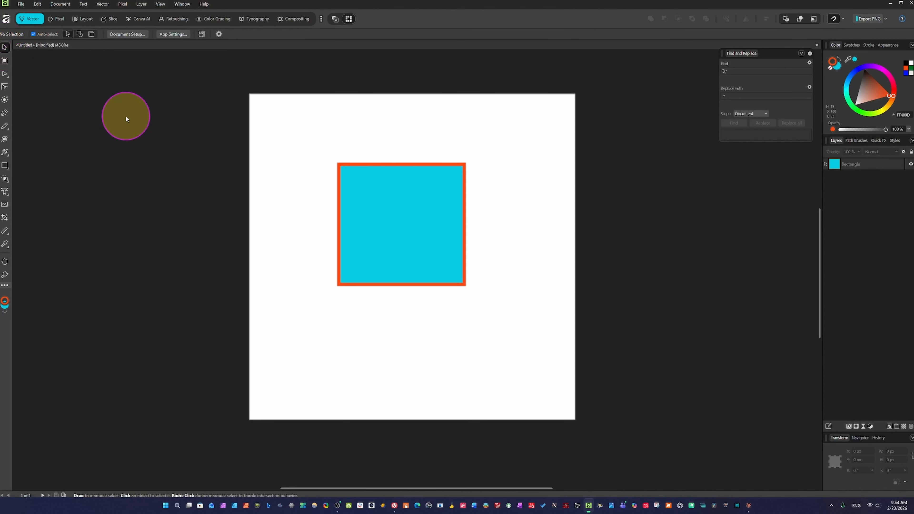
left_click_drag(389, 192, 303, 186)
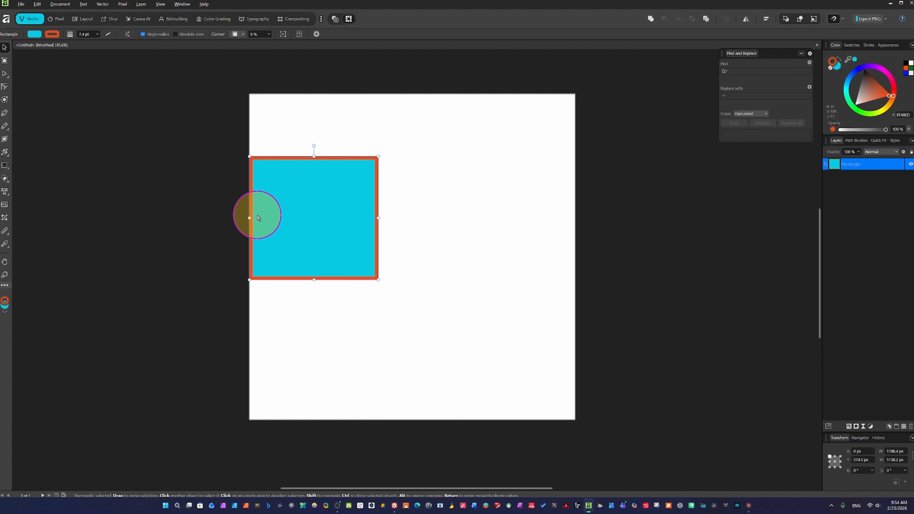
mouse_move(256, 213)
left_mouse_down()
mouse_move(467, 308)
mouse_move(403, 188)
mouse_move(489, 300)
mouse_move(330, 205)
mouse_move(424, 230)
mouse_move(423, 244)
mouse_move(412, 226)
mouse_move(399, 230)
mouse_move(457, 287)
left_mouse_up()
Create an artboard about 621 × 657 px over the rectangle with the Artboard Tool, and undo it
left_click(14, 60)
left_click(5, 60)
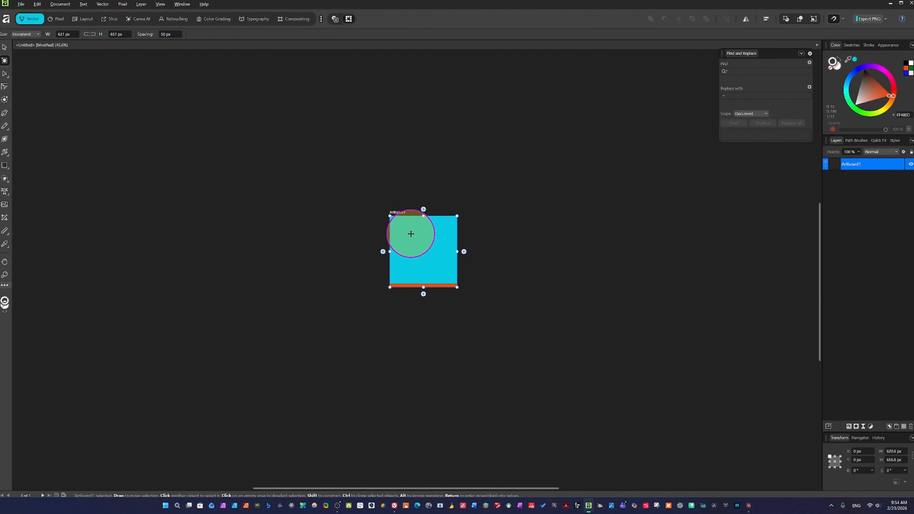
key("m")
key("ctrl+z")
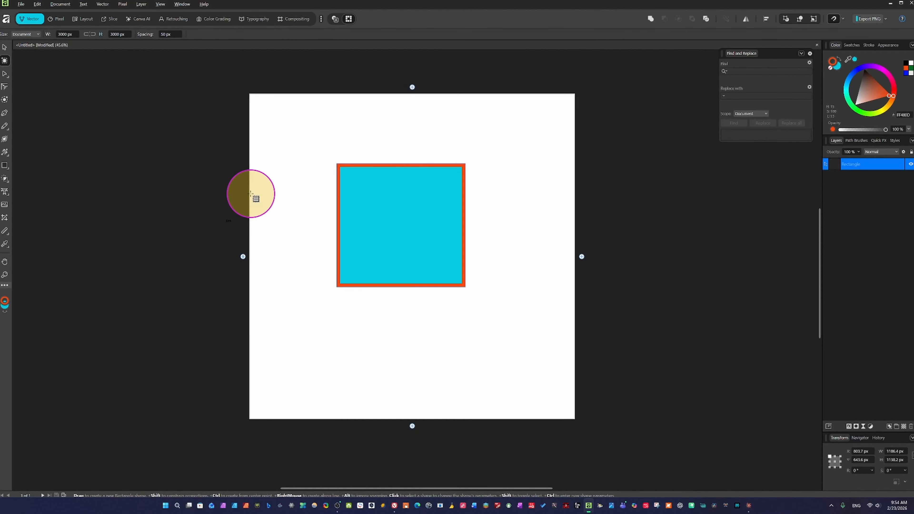
Move the rectangle slightly down and to the right, to about X 942 px, Y 795 px
left_click(5, 48)
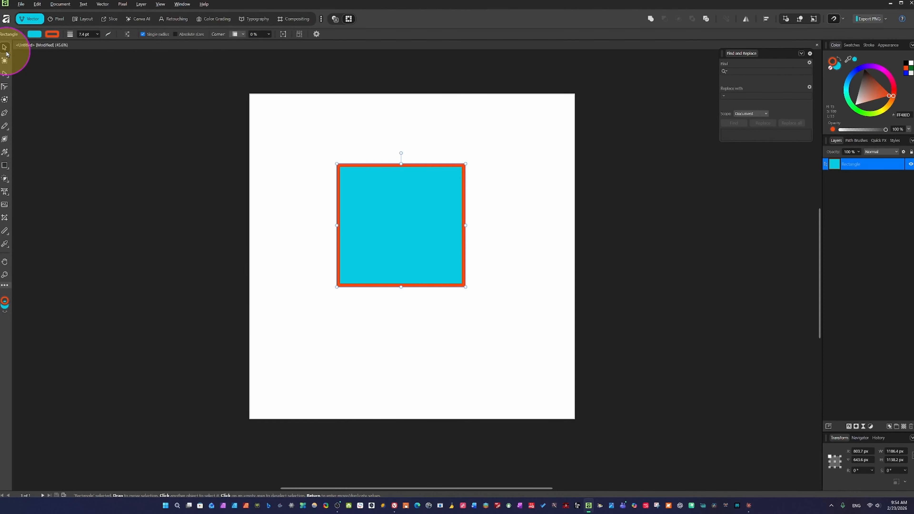
left_click_drag(371, 204, 387, 221)
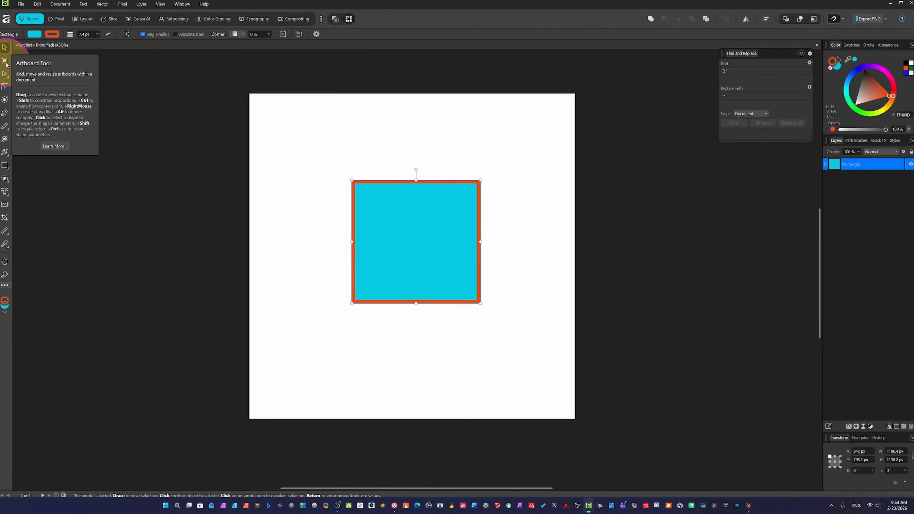
Create an artboard about 2516 × 2784 px beside the page's right edge with the Artboard Tool
left_click(6, 64)
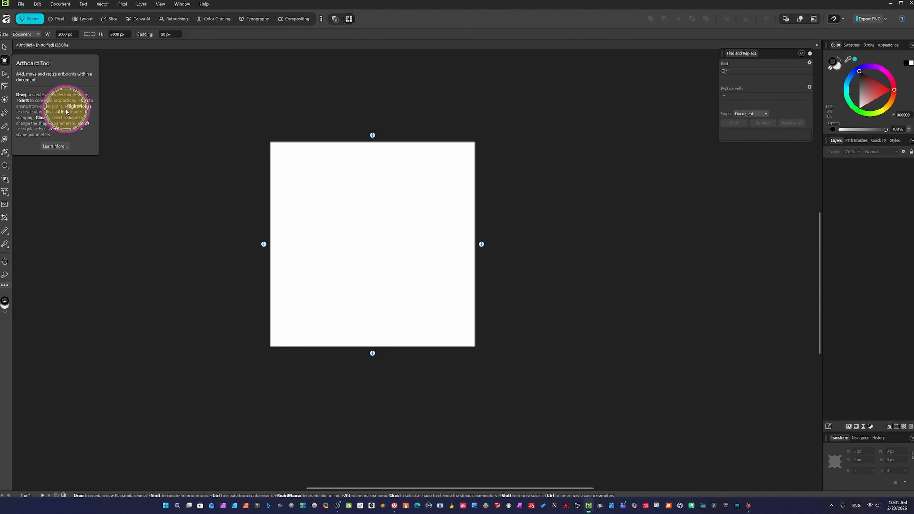
key("ctrl")
key("ctrl")
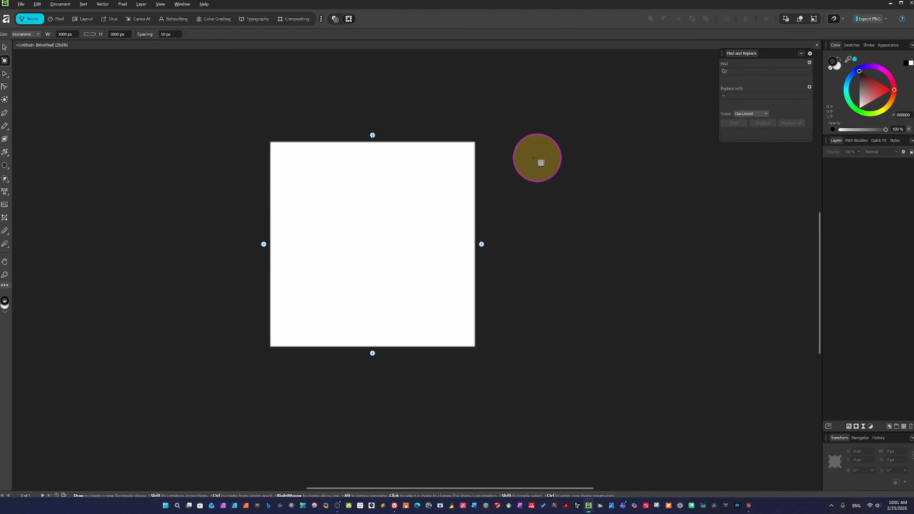
scroll(507, 151, "down", 1)
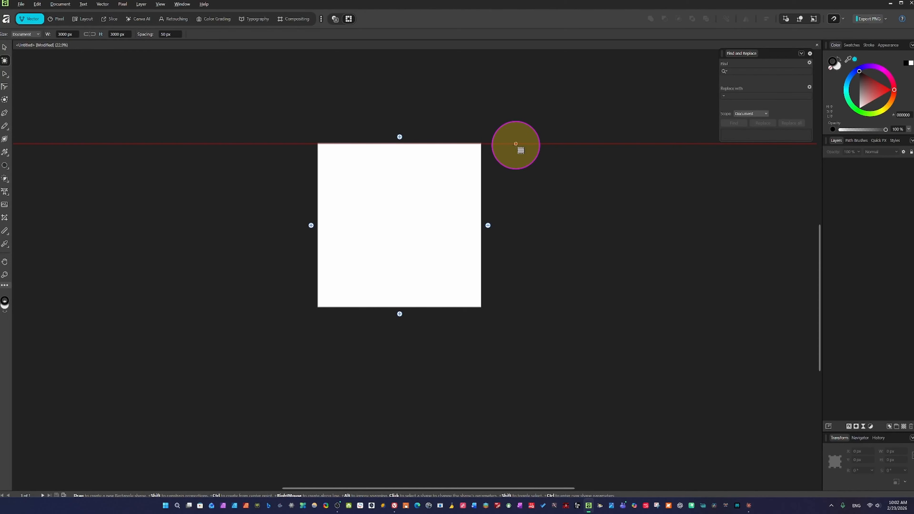
scroll(510, 192, "right", 2)
scroll(509, 192, "left", 3)
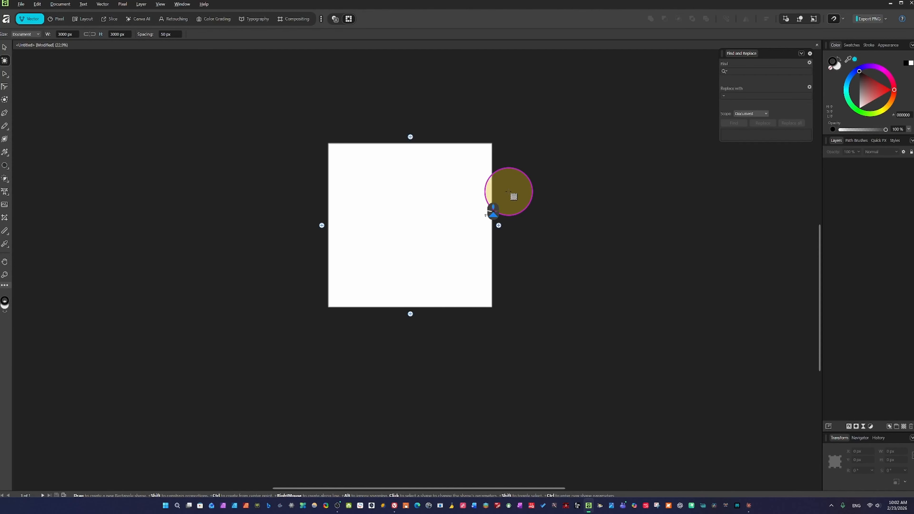
scroll(508, 192, "right", 2)
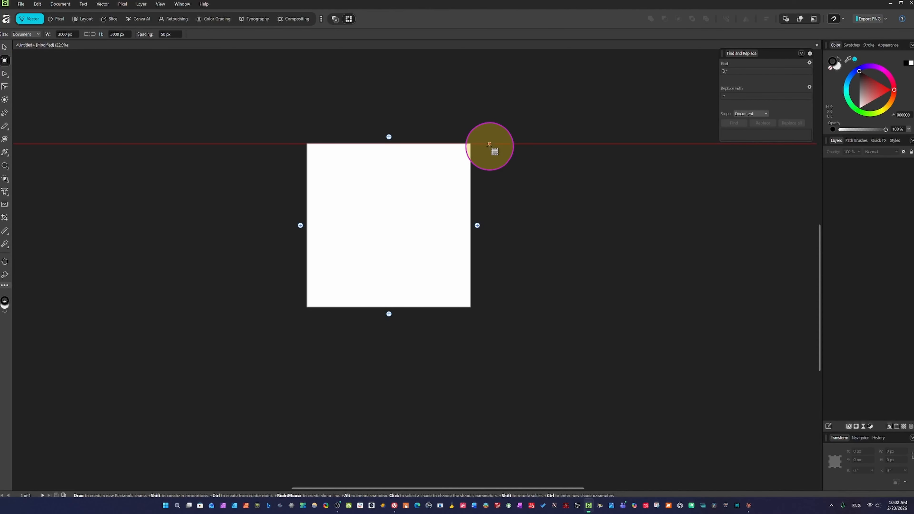
left_click_drag(489, 144, 626, 295)
Draw four more artboards around the first: about 2566 × 3121, 3211 × 3211, 3719 × 2293 and 2476 × 2293 px
left_click_drag(321, 135, 462, 306)
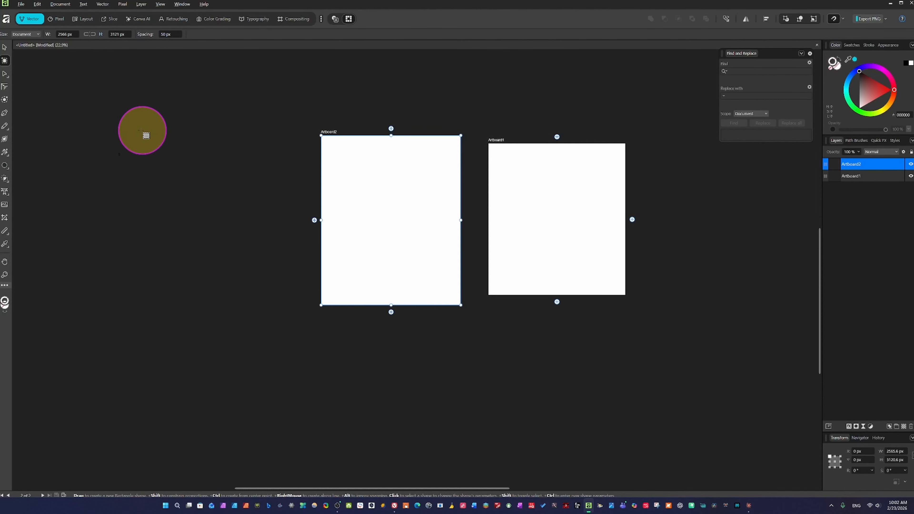
left_click_drag(142, 131, 297, 328)
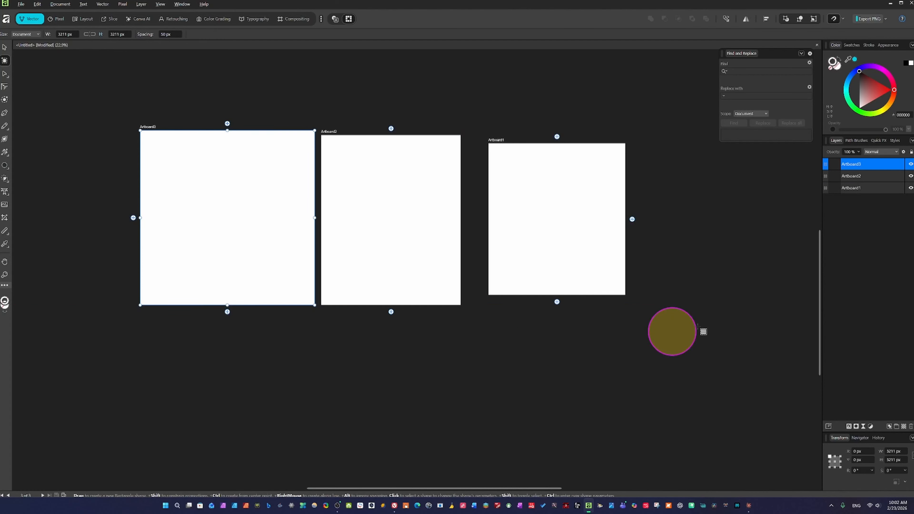
right_click(429, 364)
key("Escape")
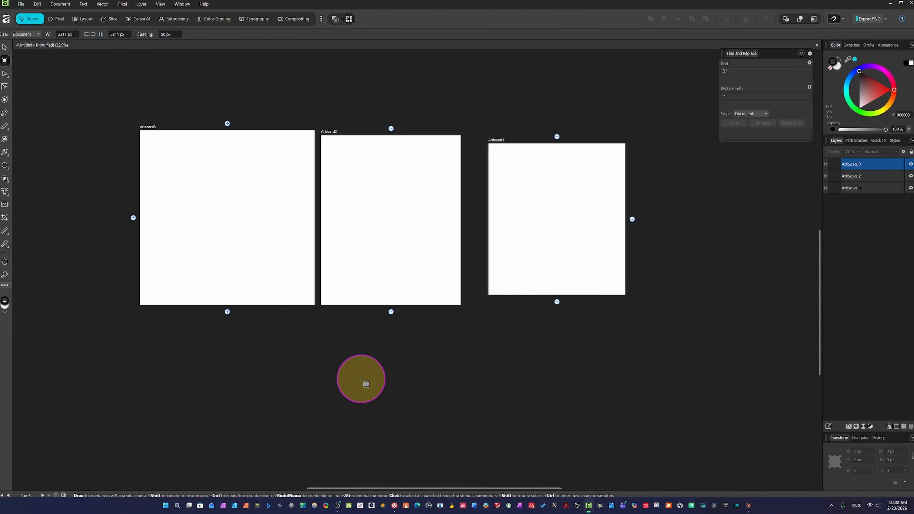
left_click_drag(336, 356, 469, 440)
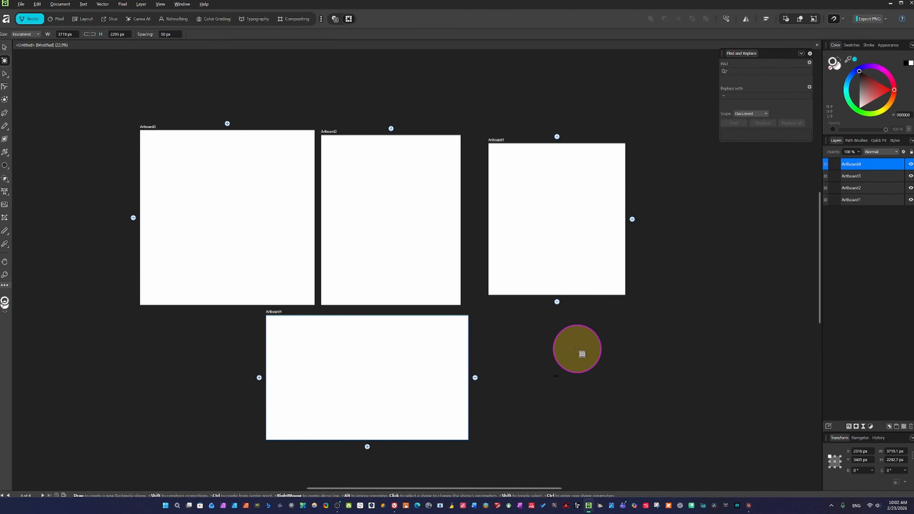
left_click_drag(554, 350, 621, 412)
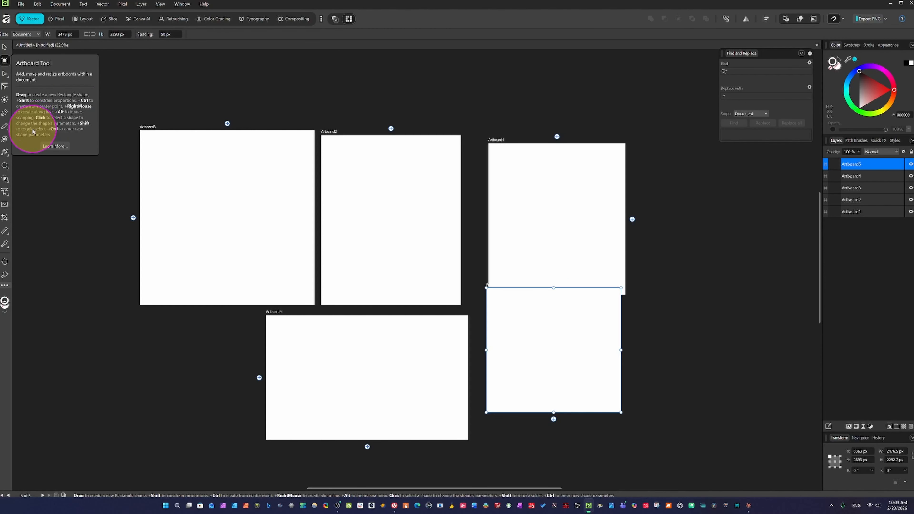
Delete the four extra artboards, keeping only Artboard1
key("Escape")
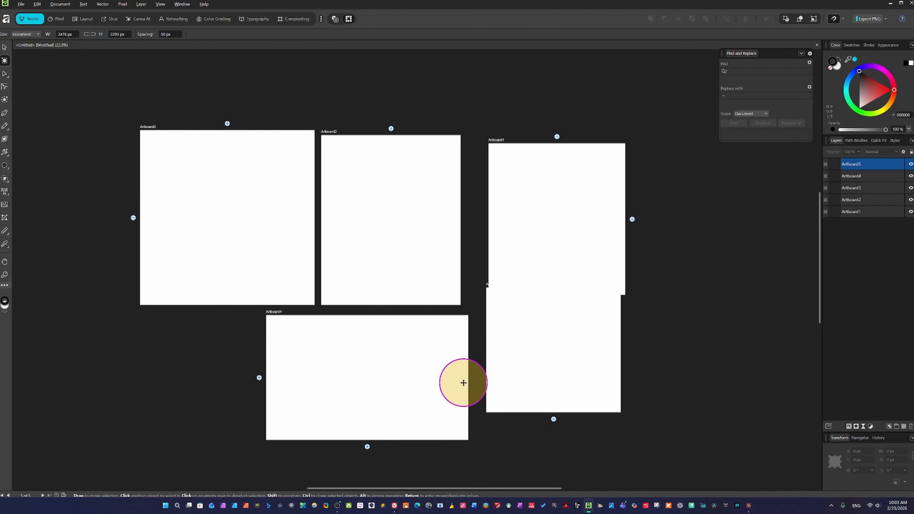
key("Delete")
key("Delete")
key("Delete")
key("Delete")
key("m")
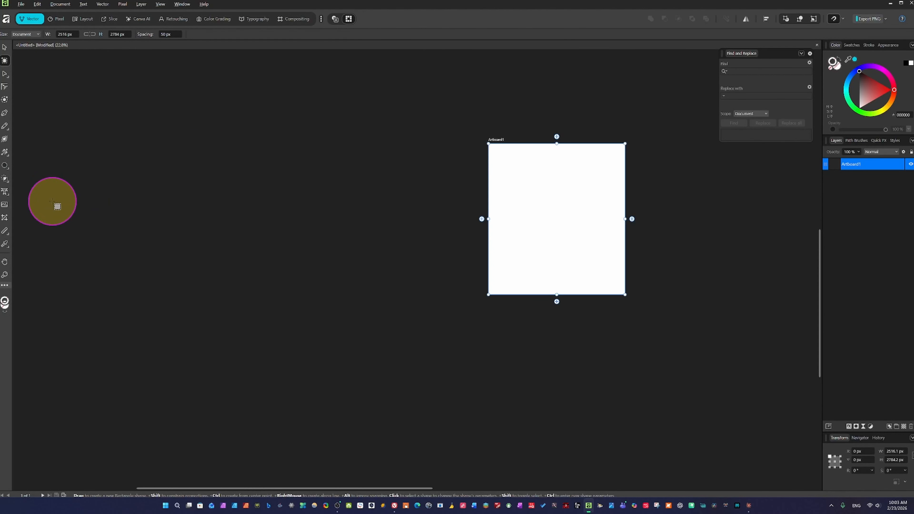
Draw two artboards in a row left of Artboard1, about 2387 × 2256 px and 2533 × 2256 px
left_click_drag(90, 151, 221, 272)
left_click_drag(278, 152, 415, 274)
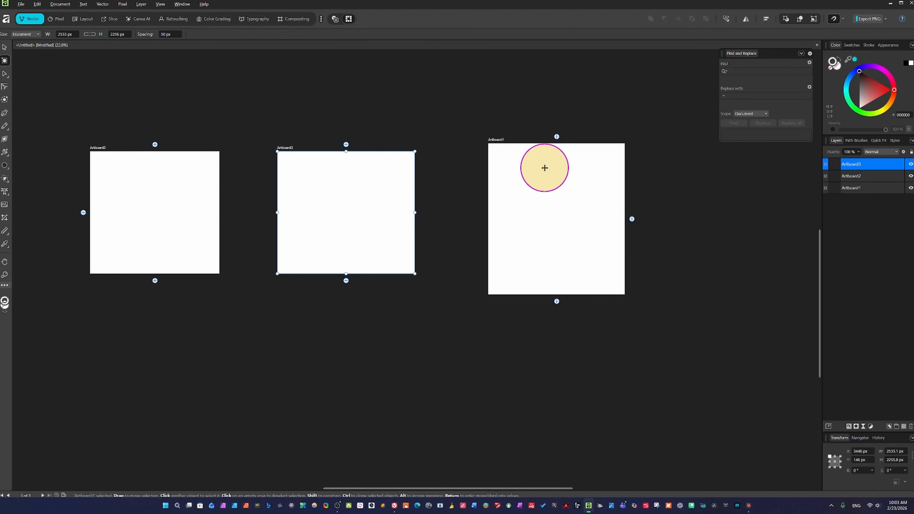
Select Artboard1 with the Move Tool, inspect it with the Artboard Tool and select Artboard2
left_click(4, 47)
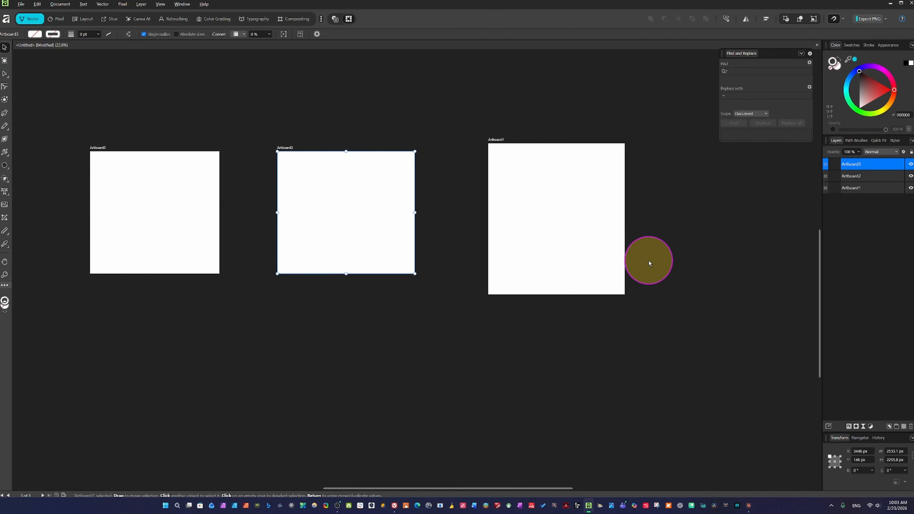
left_click(581, 239)
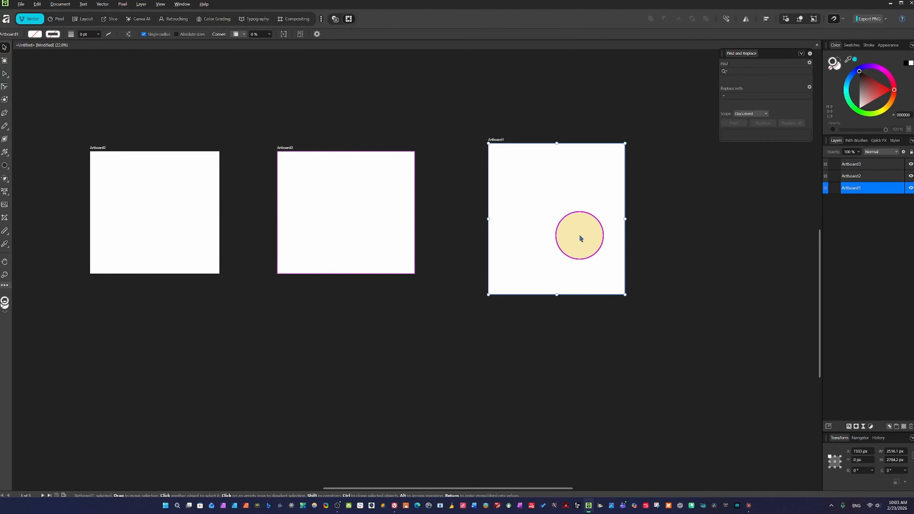
left_click(4, 60)
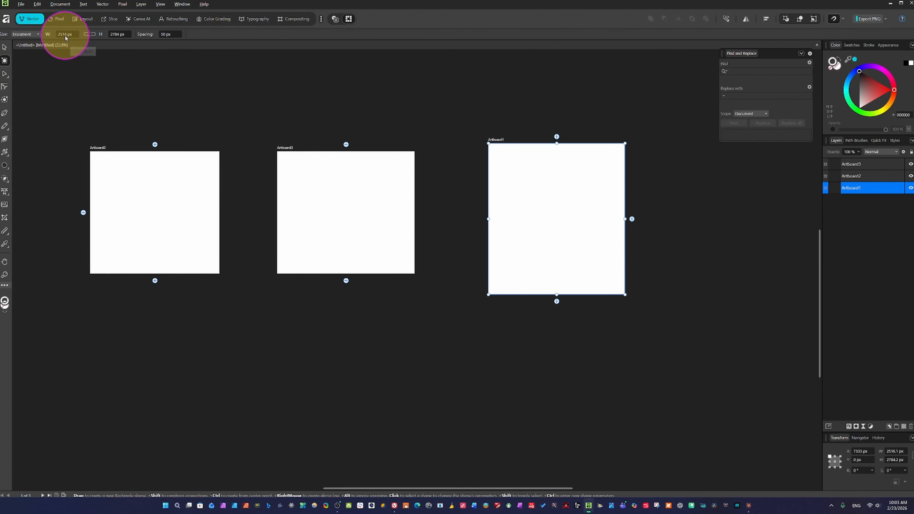
left_click(130, 218)
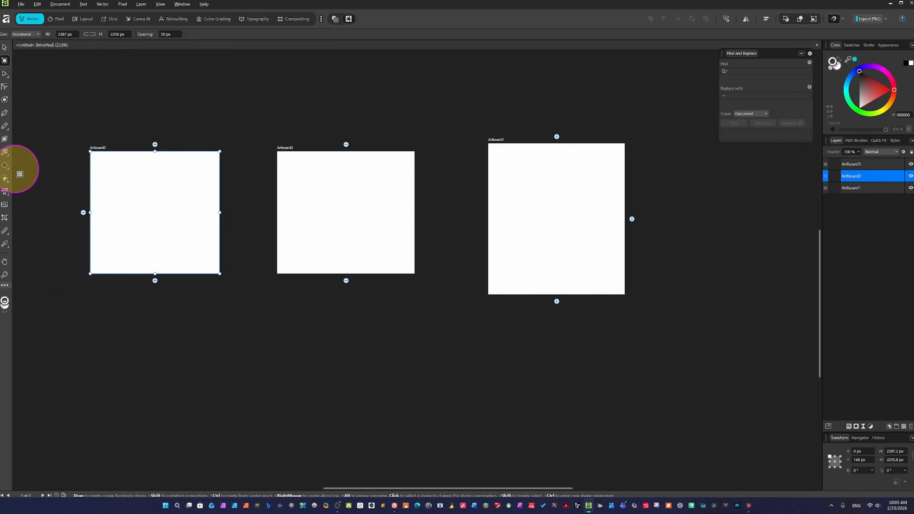
Draw a rectangle about 1126 × 1132 px on Artboard2 and one about 1056 × 1196 px on Artboard3
left_click(5, 165)
left_click_drag(124, 182, 185, 242)
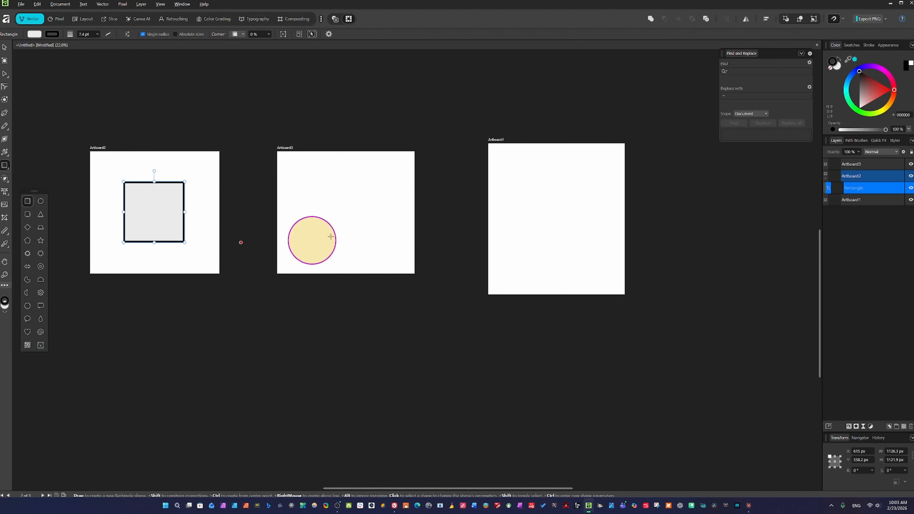
left_click_drag(327, 178, 384, 242)
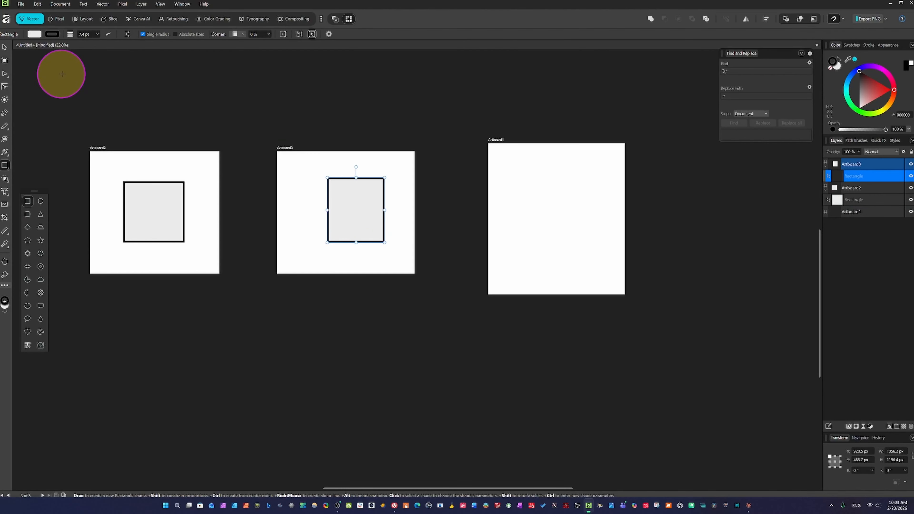
Fill the rectangle on Artboard3 with pinkish red and the one on Artboard2 with bright green
left_click(3, 48)
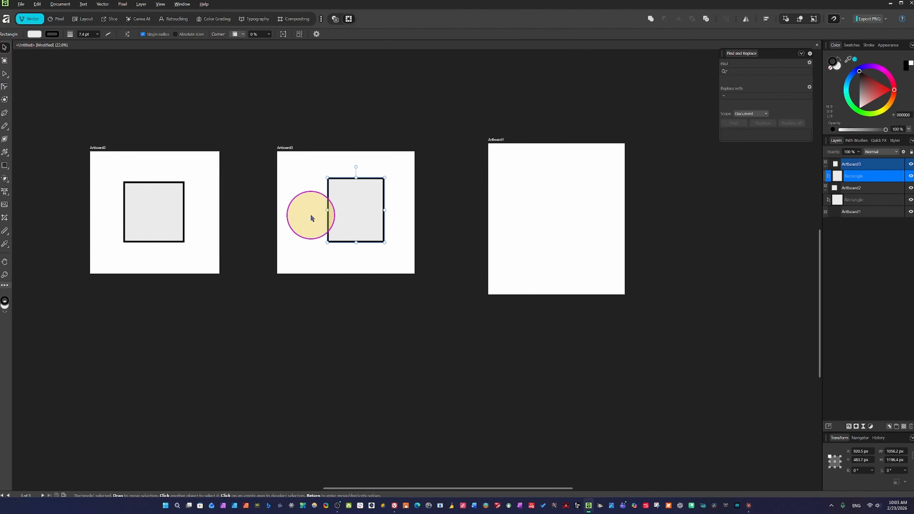
left_click(893, 83)
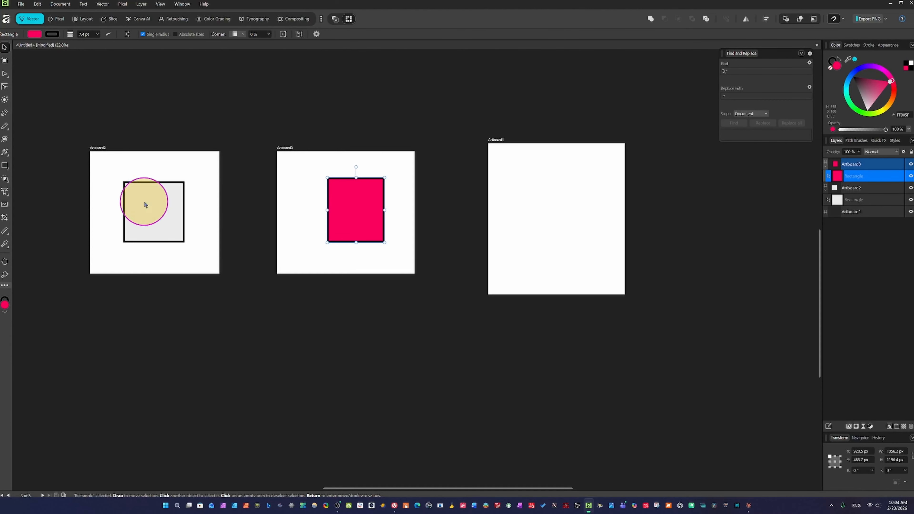
left_click(154, 204)
left_click_drag(855, 103, 850, 106)
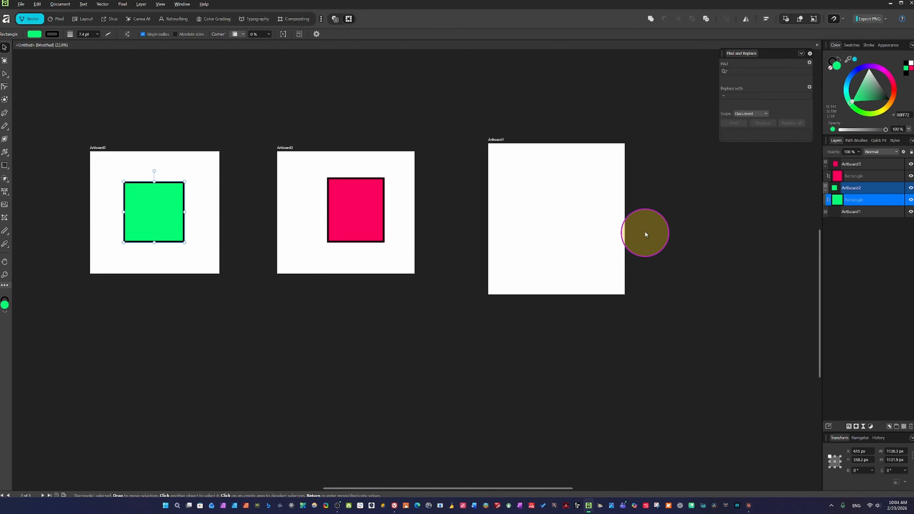
Draw a rectangle about 1105 × 1133 px in the middle of Artboard1 and fill it with orange
left_click(7, 168)
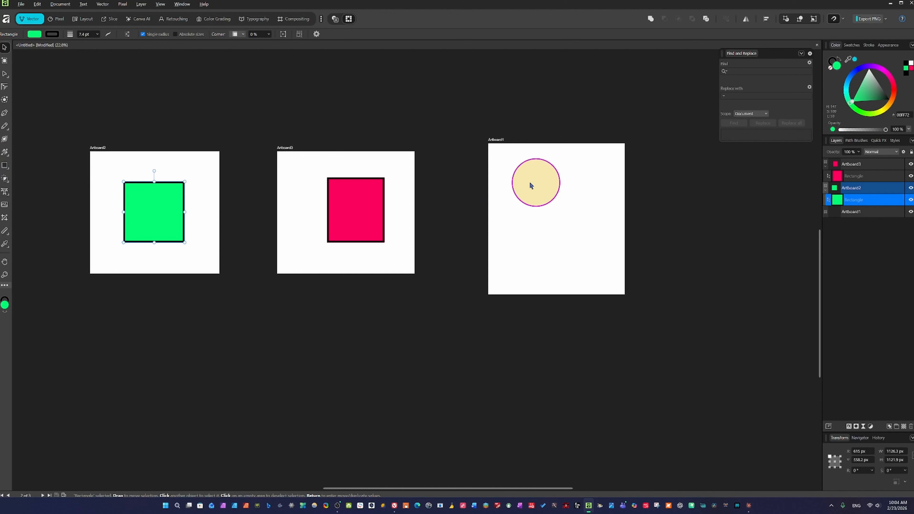
key("m")
left_click_drag(527, 201, 586, 260)
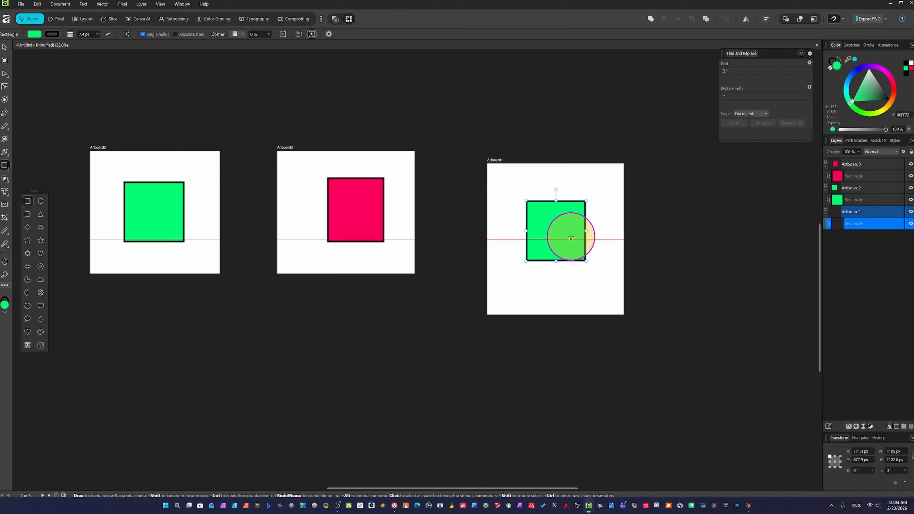
left_click(892, 102)
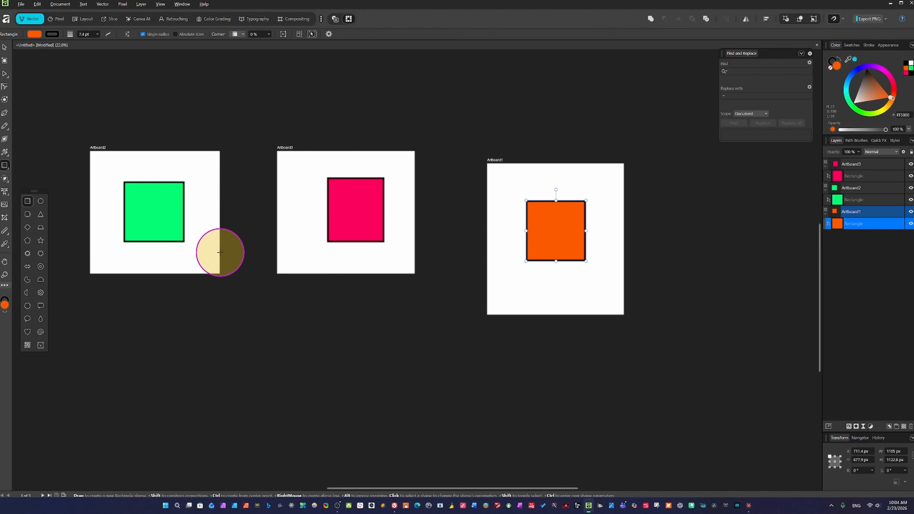
Select the green rectangle on Artboard2, start exporting it as PNG and cancel the save
scroll(221, 252, "up", 1)
scroll(226, 254, "down", 2)
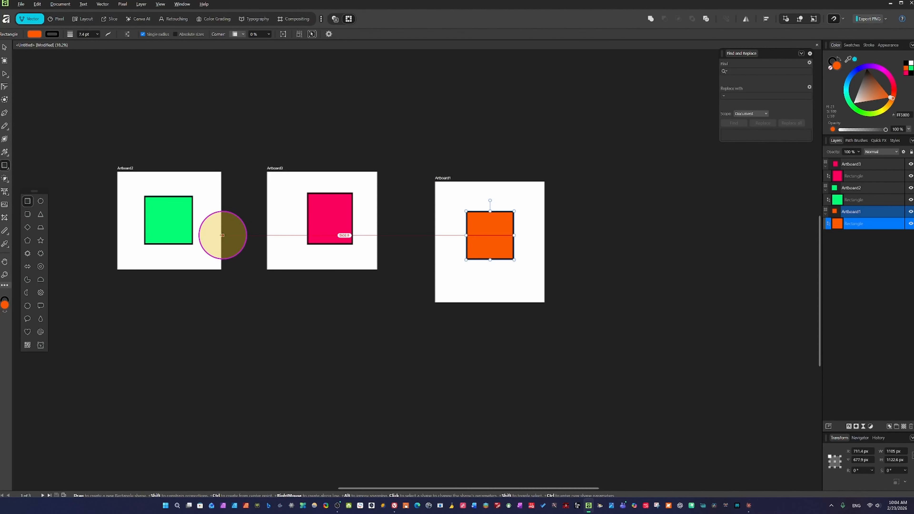
scroll(224, 211, "up", 1)
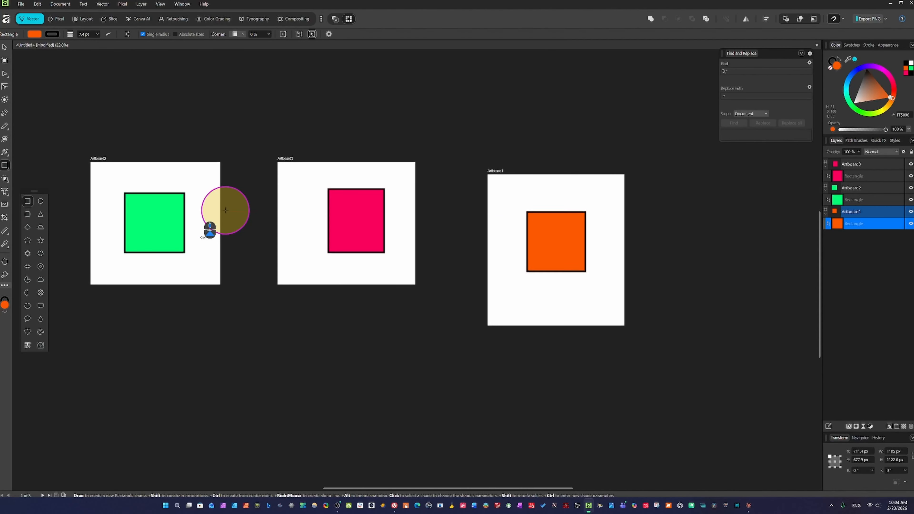
scroll(225, 211, "down", 1)
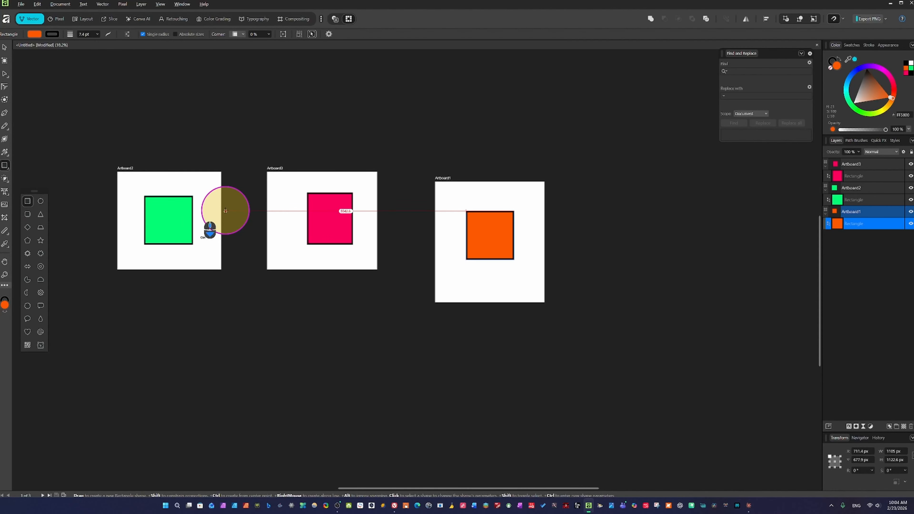
left_click(7, 45)
left_click(184, 216)
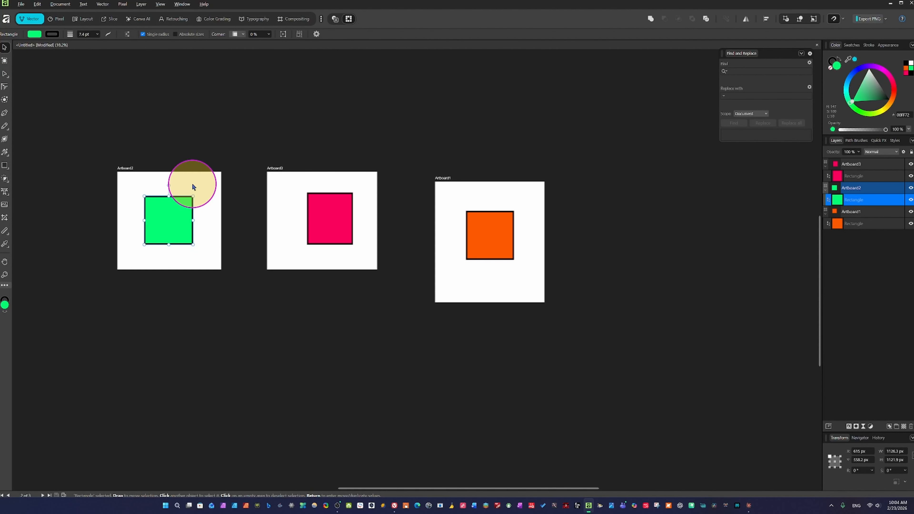
left_click(198, 208)
left_click(173, 222)
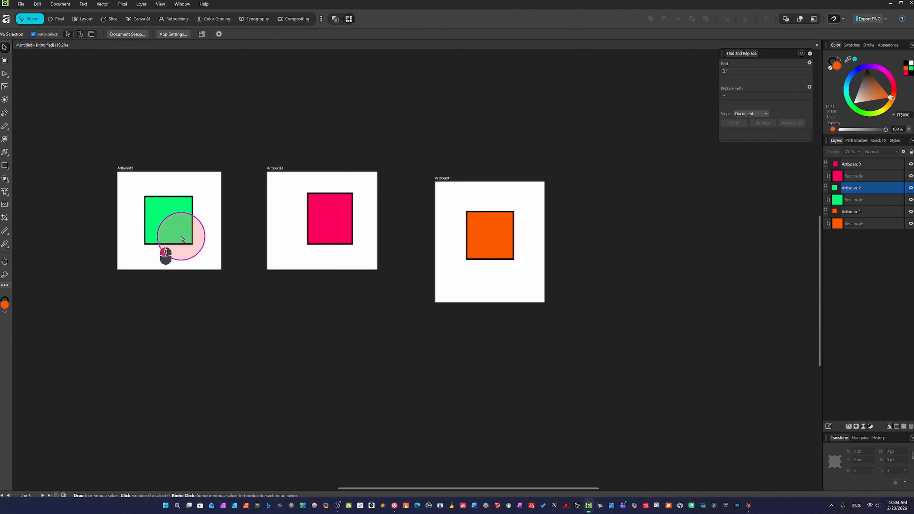
left_click(885, 22)
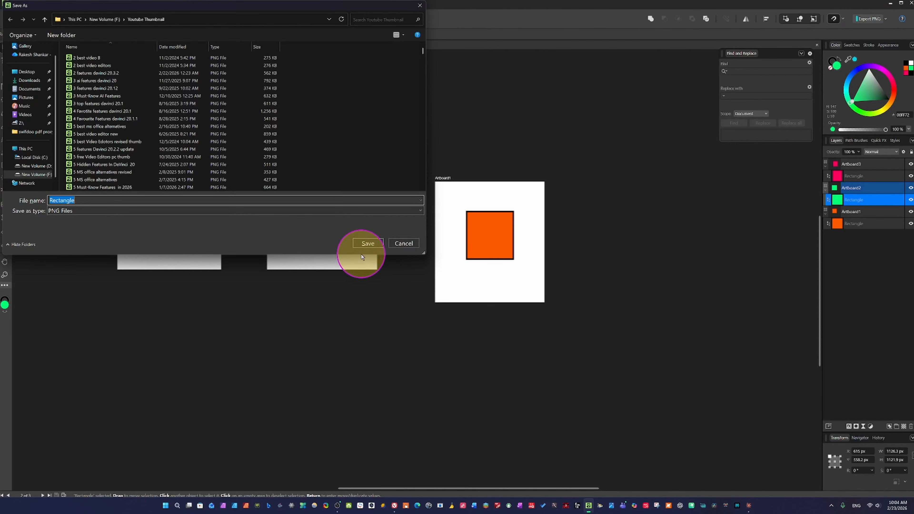
left_click(403, 243)
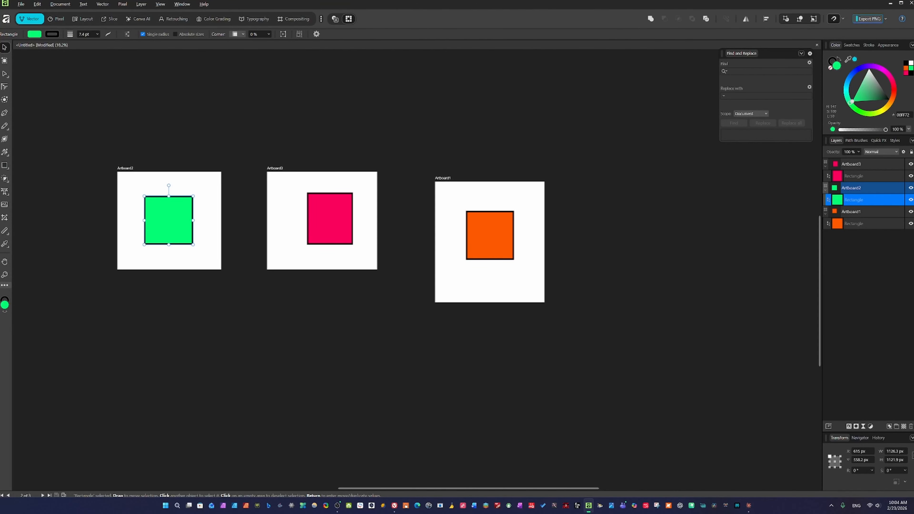
Review the Artboard Tool's list of preset sizes and close it without choosing one
left_click(5, 61)
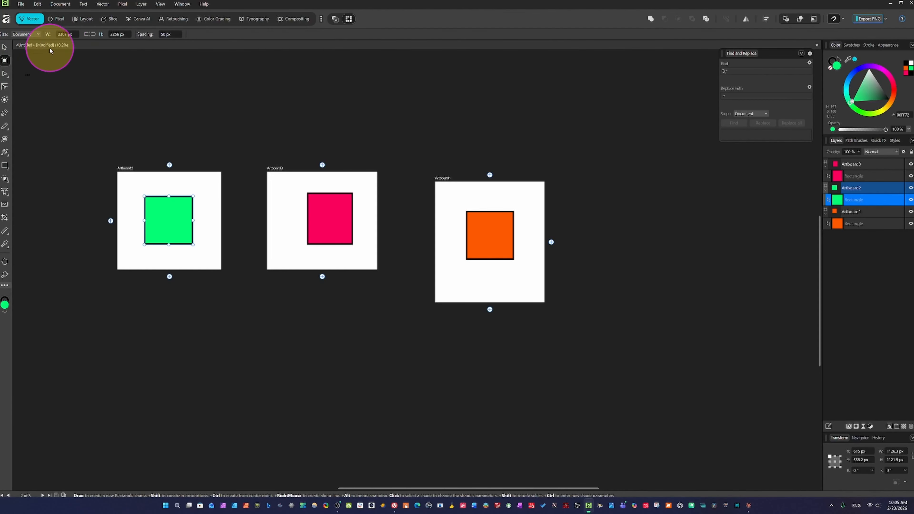
left_click(37, 35)
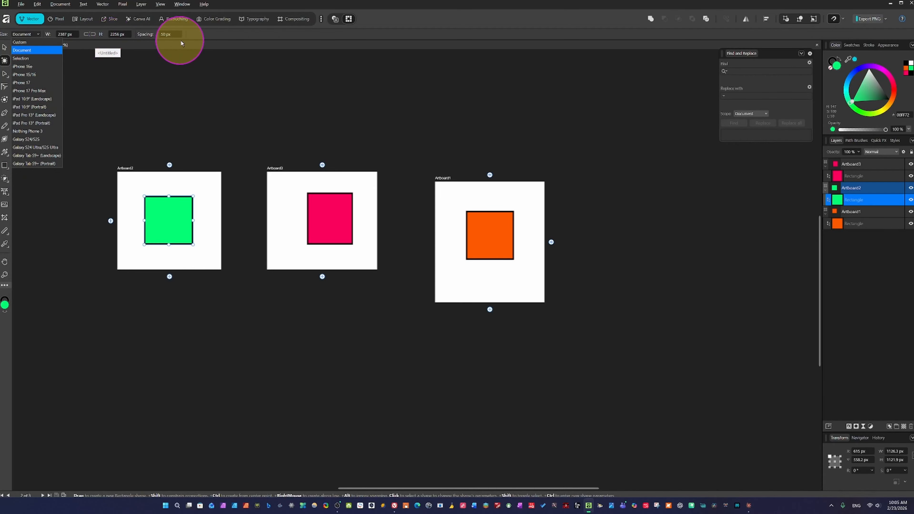
key("Escape")
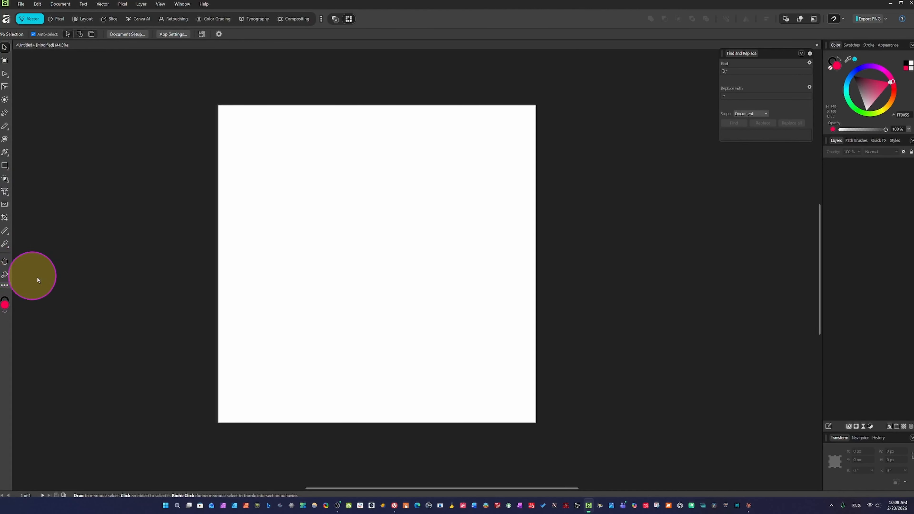
Draw a rectangle about 1745 × 1617 px on the blank page and give it an orange fill and bright green stroke
left_click(6, 166)
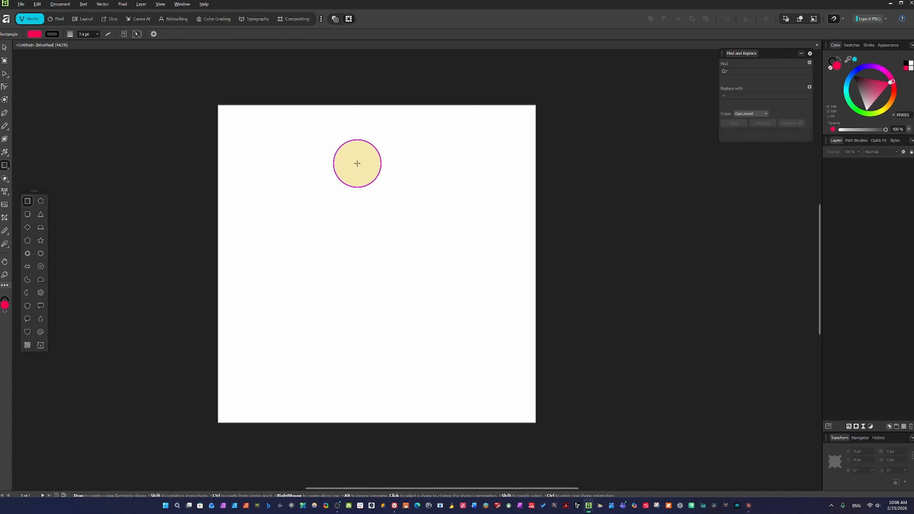
mouse_move(295, 182)
left_mouse_down()
mouse_move(435, 339)
mouse_move(480, 353)
left_mouse_up()
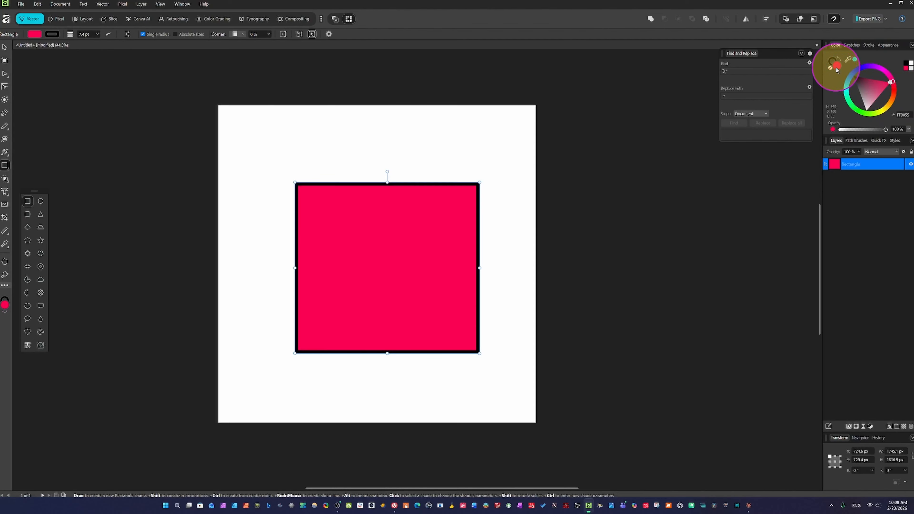
left_click(890, 104)
left_click_drag(890, 103, 891, 101)
left_click(832, 61)
left_click(875, 112)
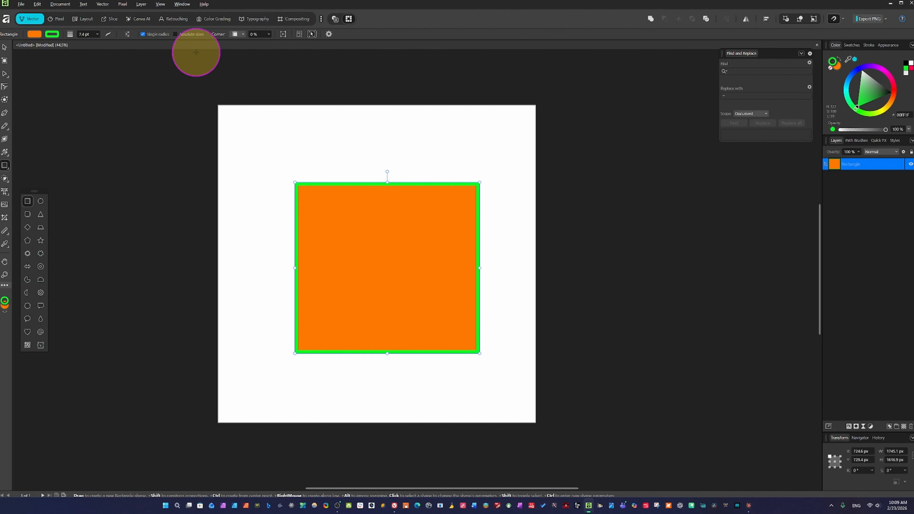
Convert the rectangle to curves, then form a deep V notch in its top edge by adding three nodes and moving the middle one down
left_click(283, 36)
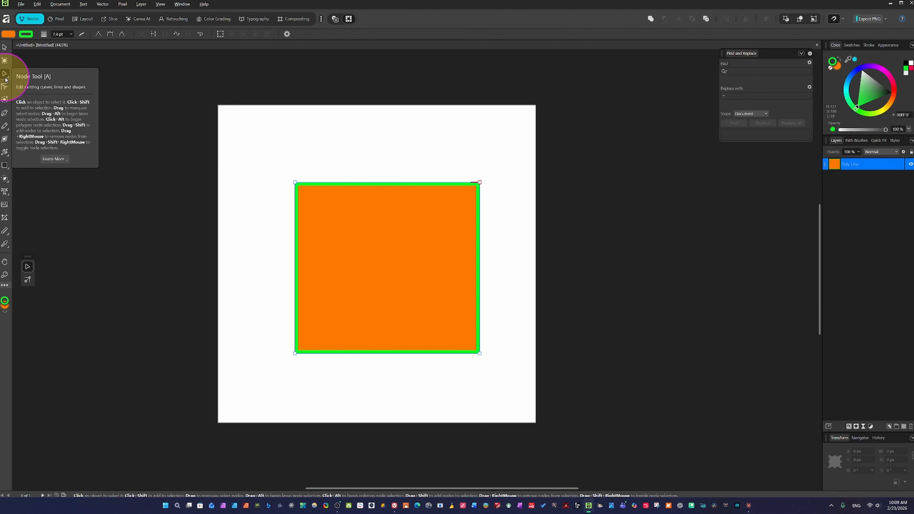
left_click(348, 183)
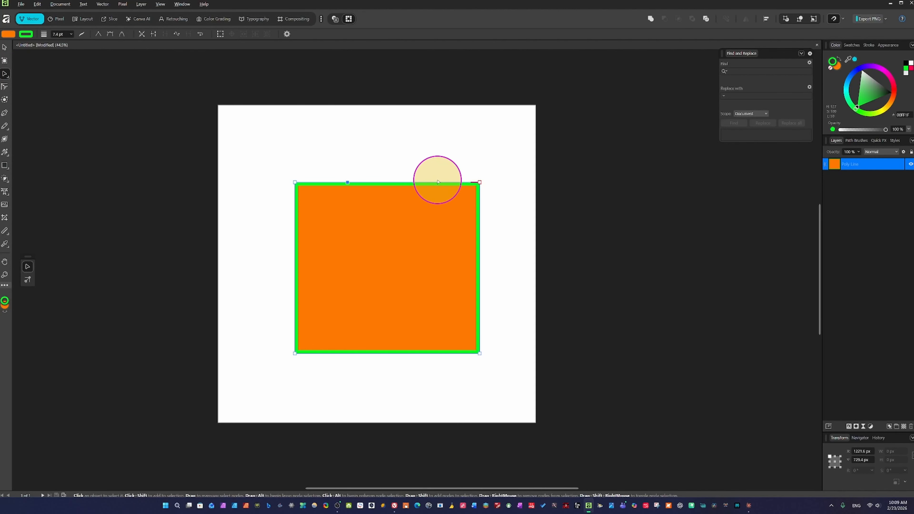
left_click(422, 184)
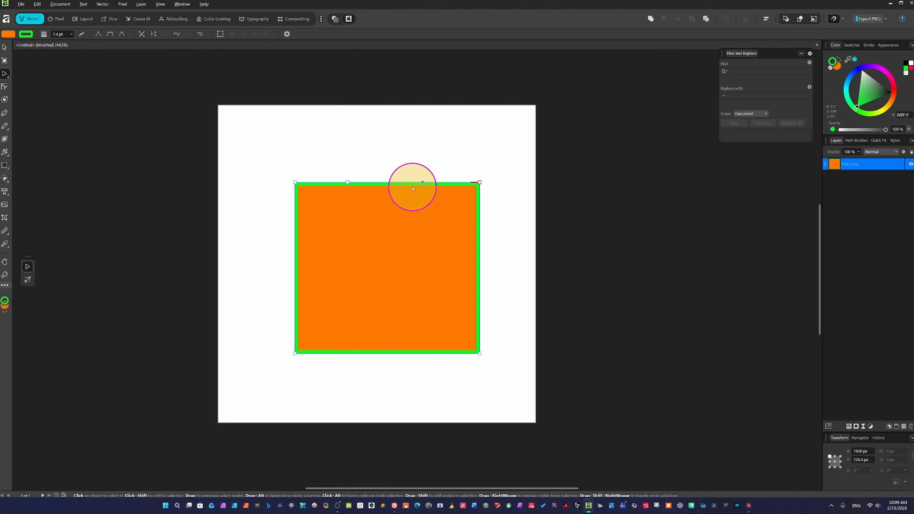
left_click(383, 183)
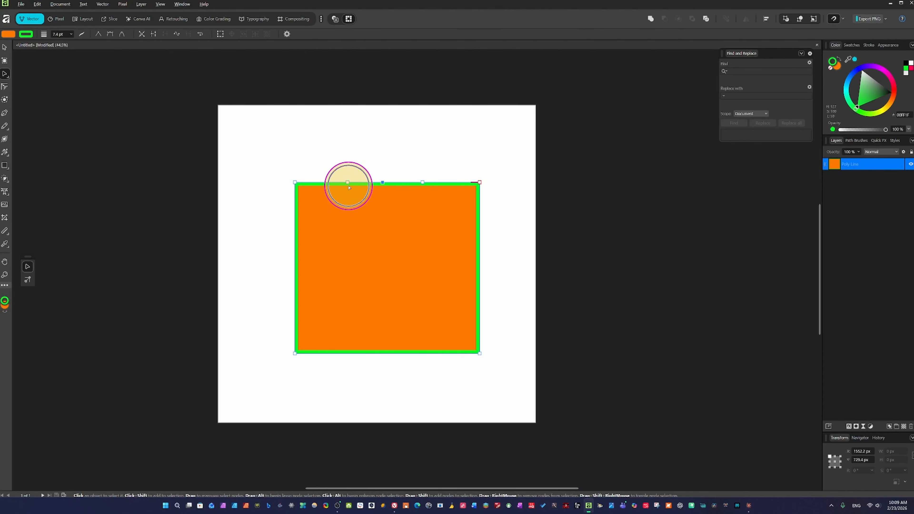
left_click(383, 183)
left_click_drag(384, 187, 385, 274)
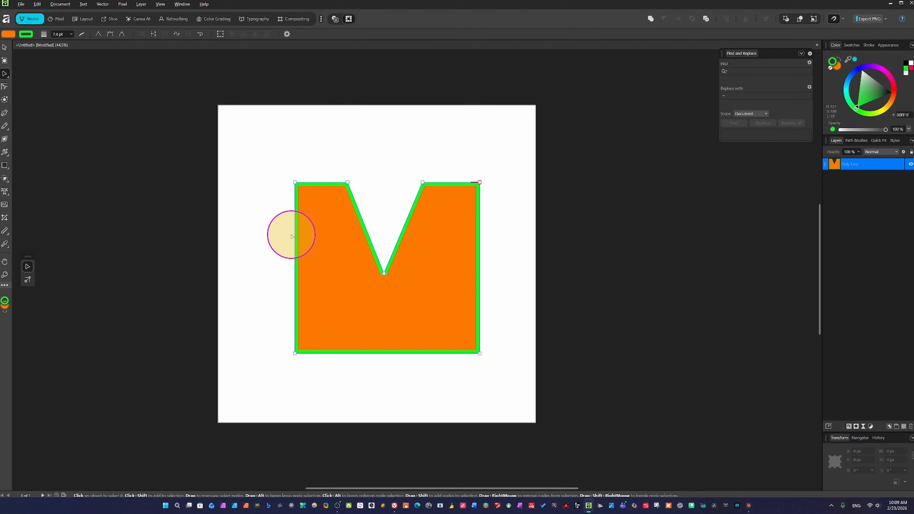
Add three nodes along the shape's left edge and move the middle one inward to form a V notch
left_click(294, 232)
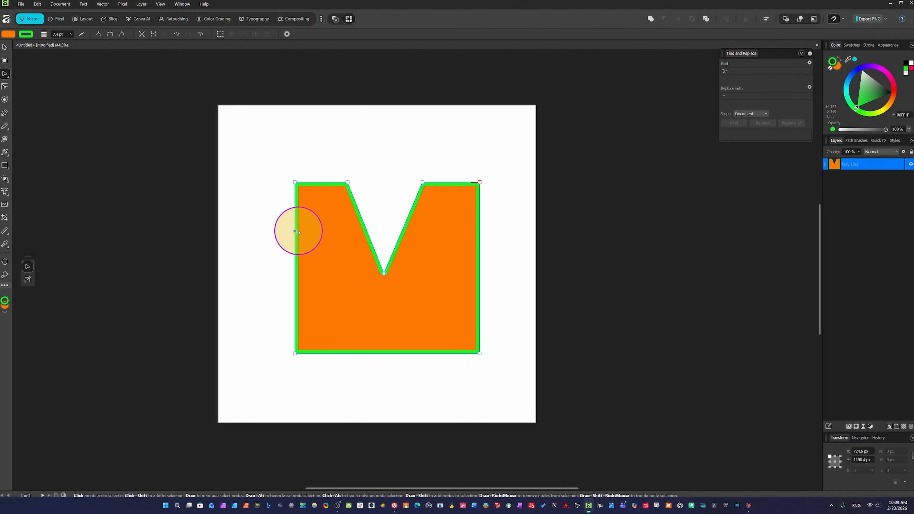
left_click(295, 303)
left_click(296, 273)
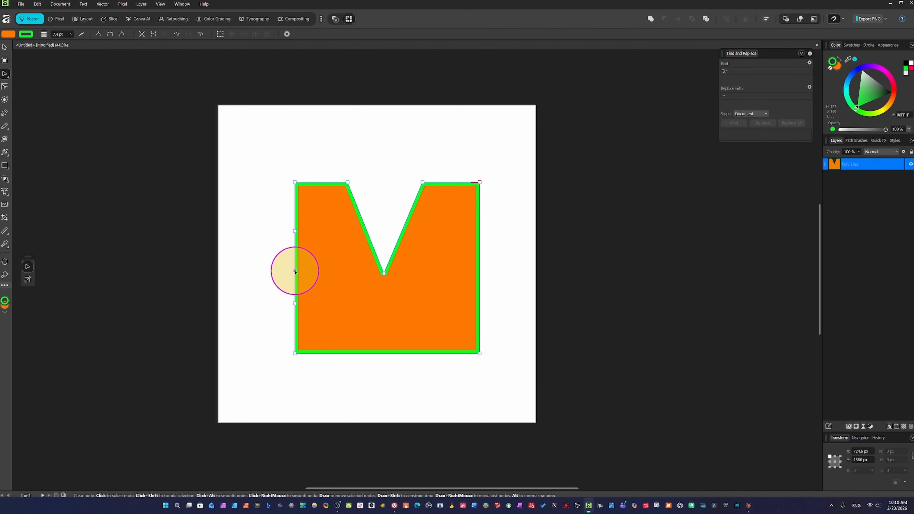
left_click_drag(295, 272, 333, 275)
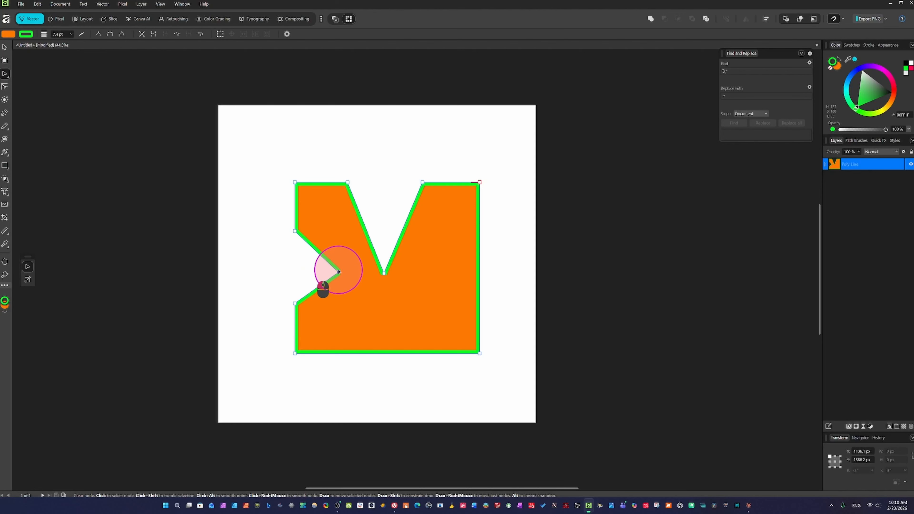
Add three nodes along the shape's right edge and move the middle one inward to about X 2090, Y 1663 px
left_click(480, 232)
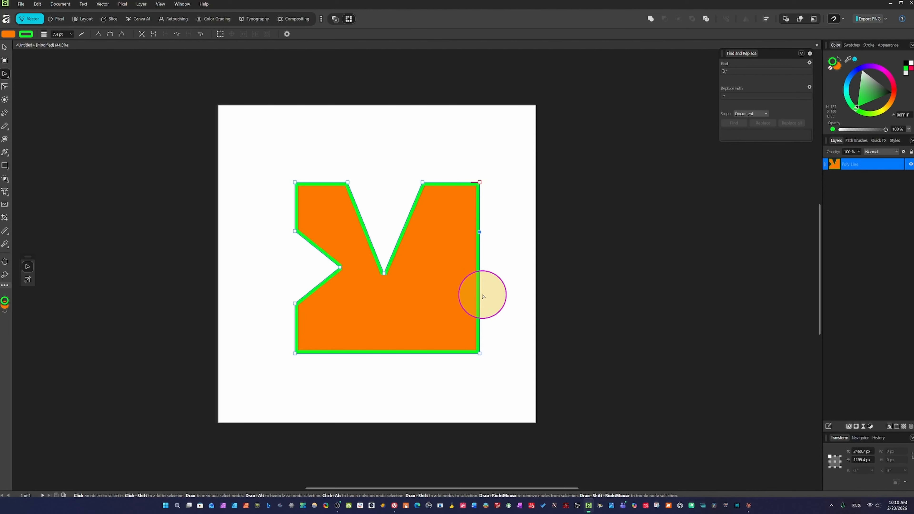
left_click(480, 312)
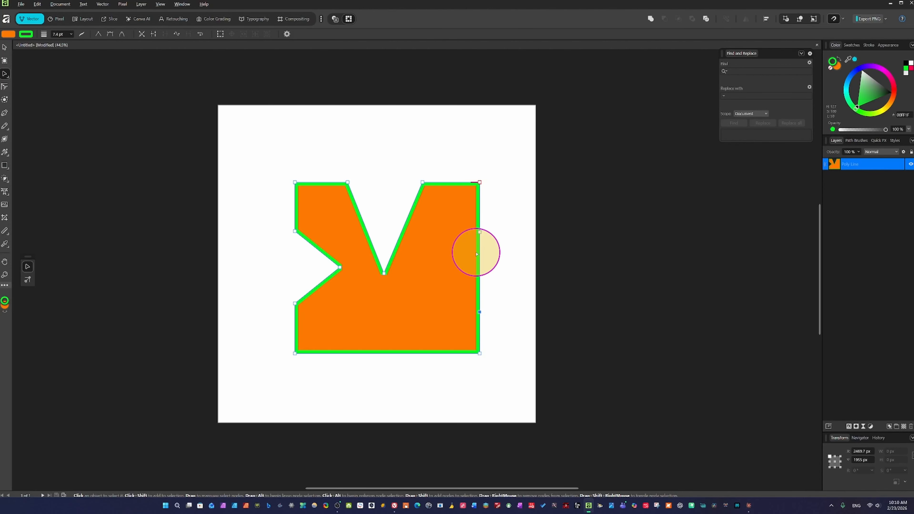
left_click(479, 267)
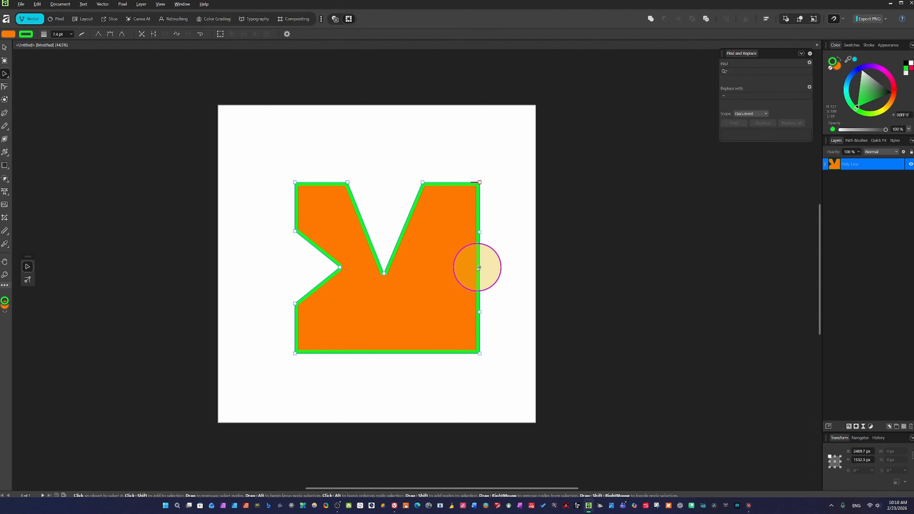
left_click_drag(479, 267, 440, 282)
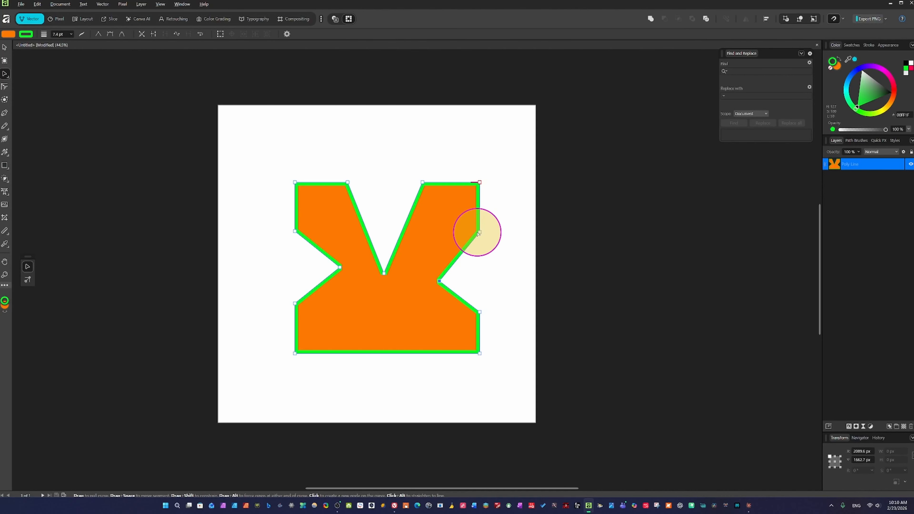
Move the two nodes beside the right notch to about X 2492, Y 1321 px and X 2537, Y 1910 px
left_click_drag(480, 232, 482, 245)
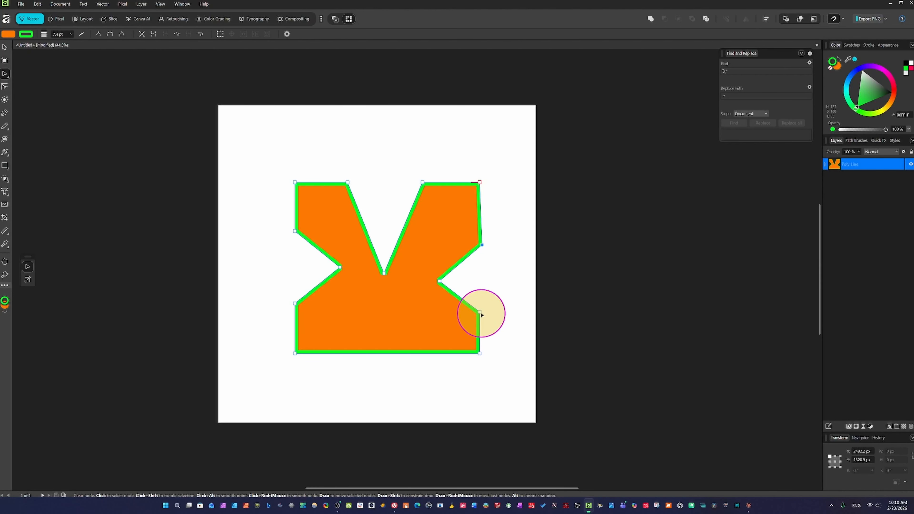
left_click_drag(482, 313, 486, 309)
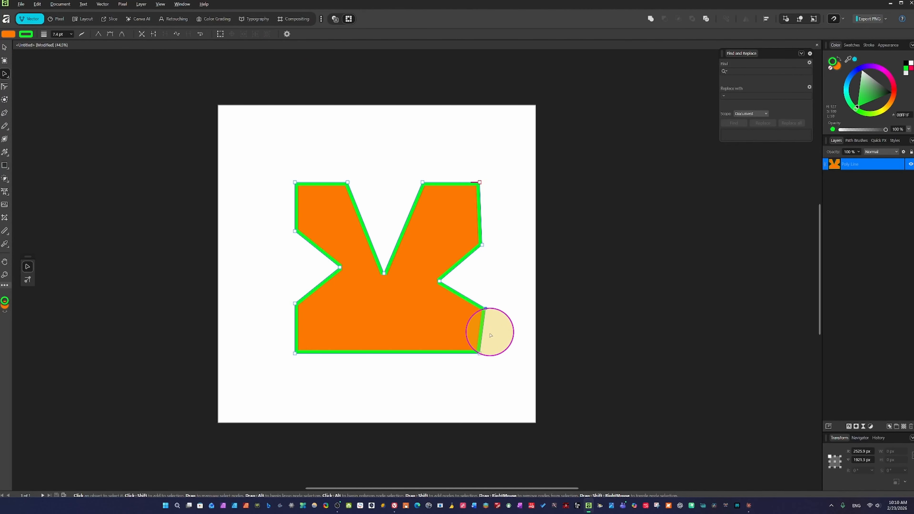
left_click_drag(486, 312, 487, 308)
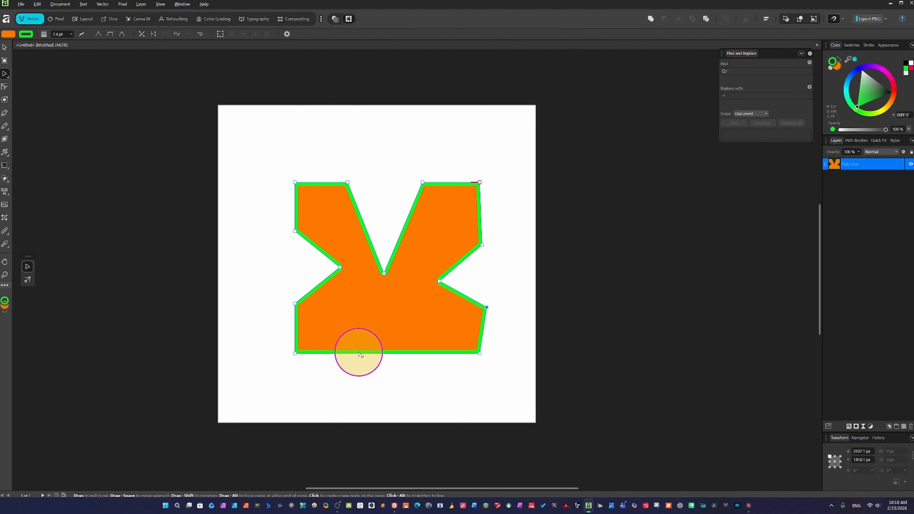
Form a V notch in the bottom edge from three added nodes and nudge the node below the right notch slightly inward
left_click(359, 353)
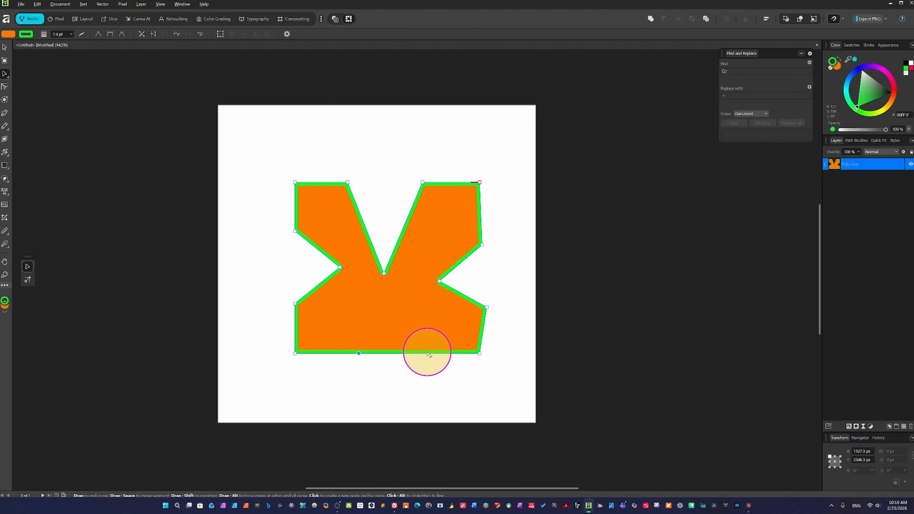
left_click(428, 354)
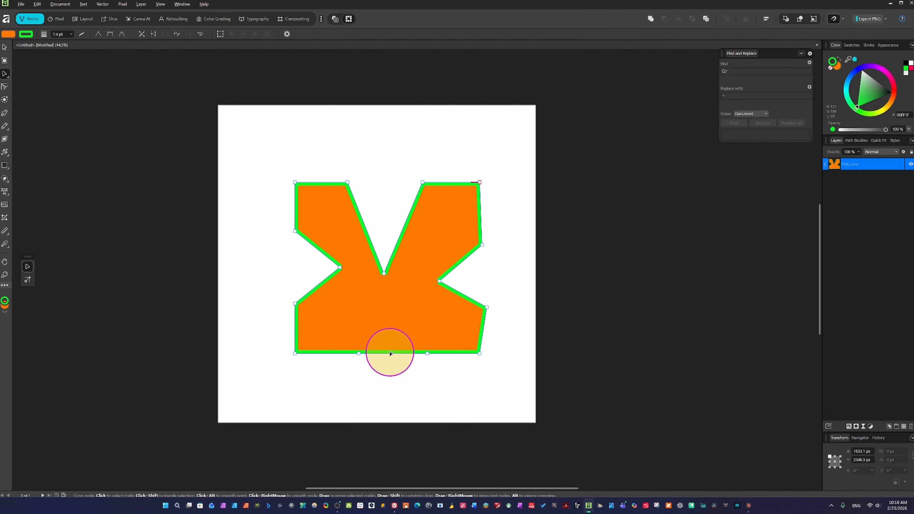
left_click(391, 353)
left_click_drag(391, 353, 388, 305)
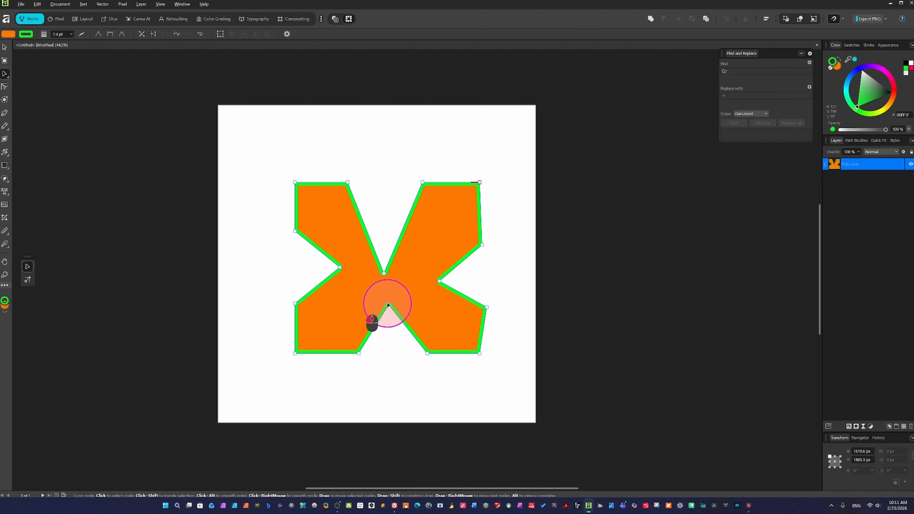
left_click_drag(487, 307, 485, 308)
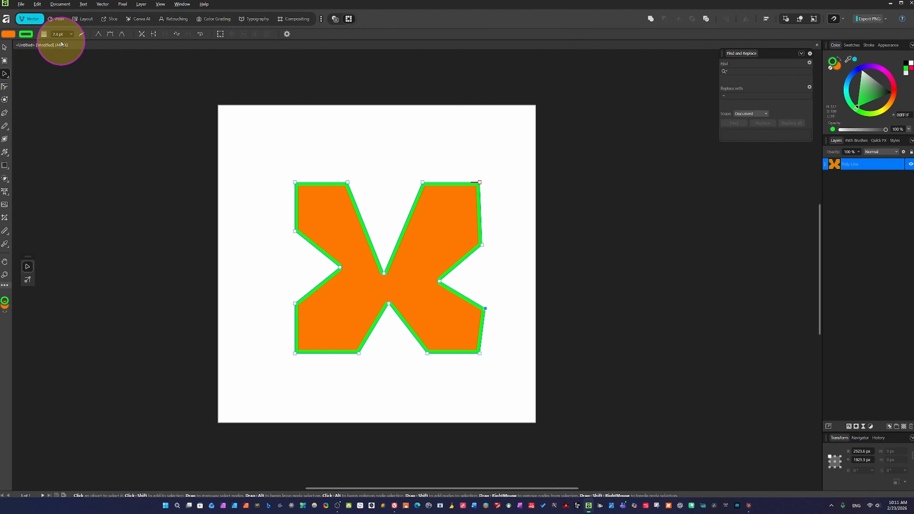
Set the shape's stroke width to 4.9 pt and deselect its nodes
left_click(81, 36)
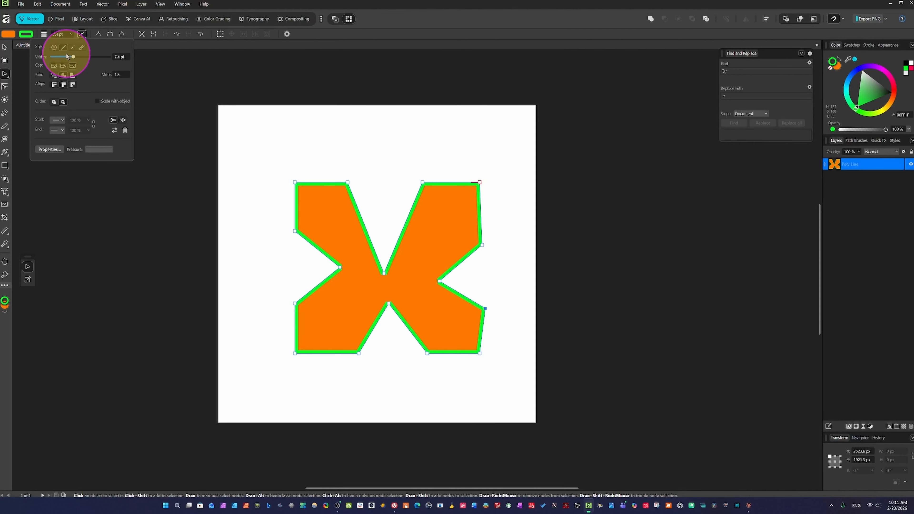
mouse_move(70, 56)
left_mouse_down()
mouse_move(60, 57)
mouse_move(70, 62)
left_mouse_up()
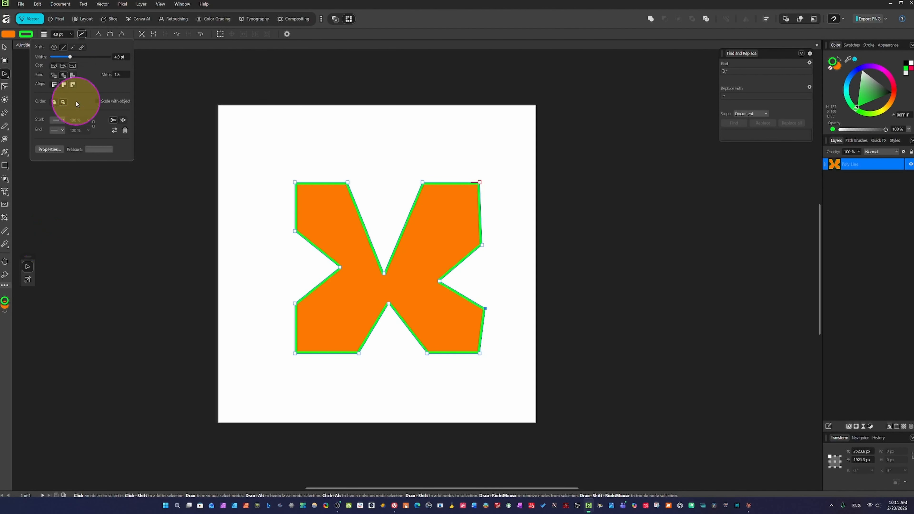
left_click(346, 236)
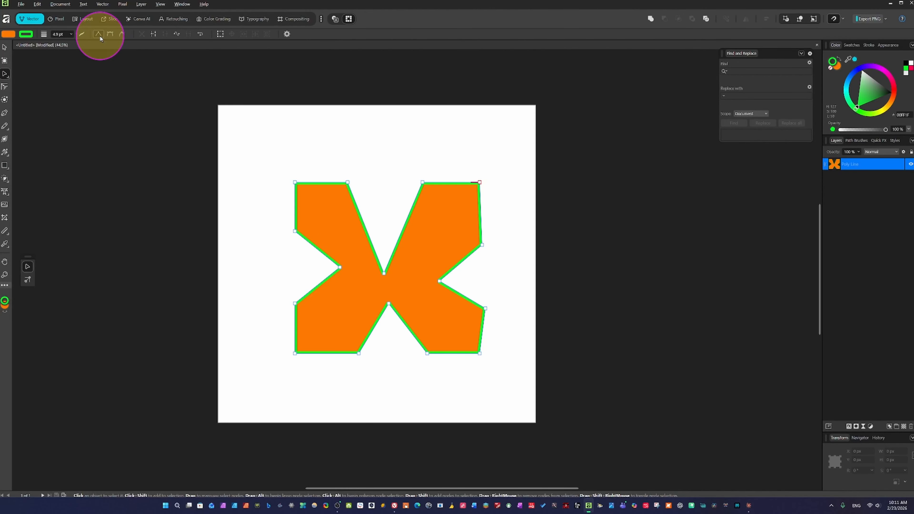
Move the shape's top-left corner node outward, convert it to smooth and reposition it inward at about X 808, Y 835 px
left_click(299, 187)
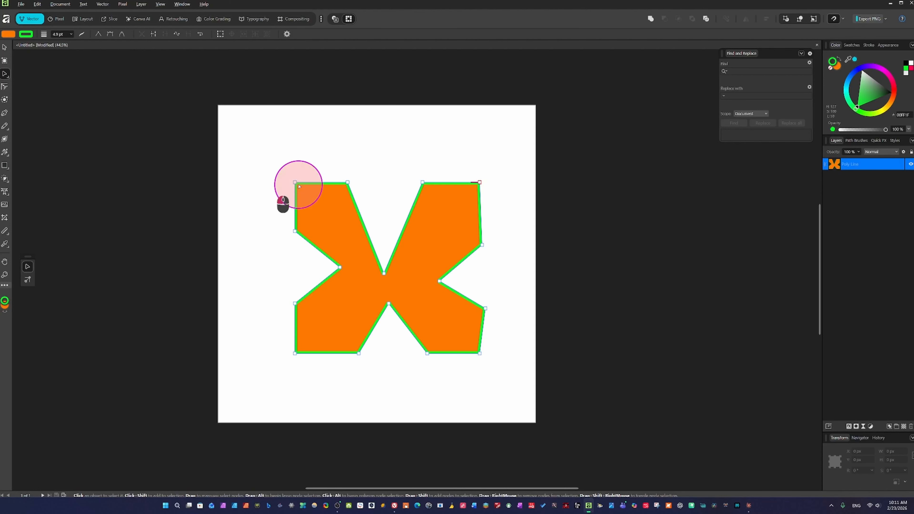
left_click_drag(299, 187, 290, 170)
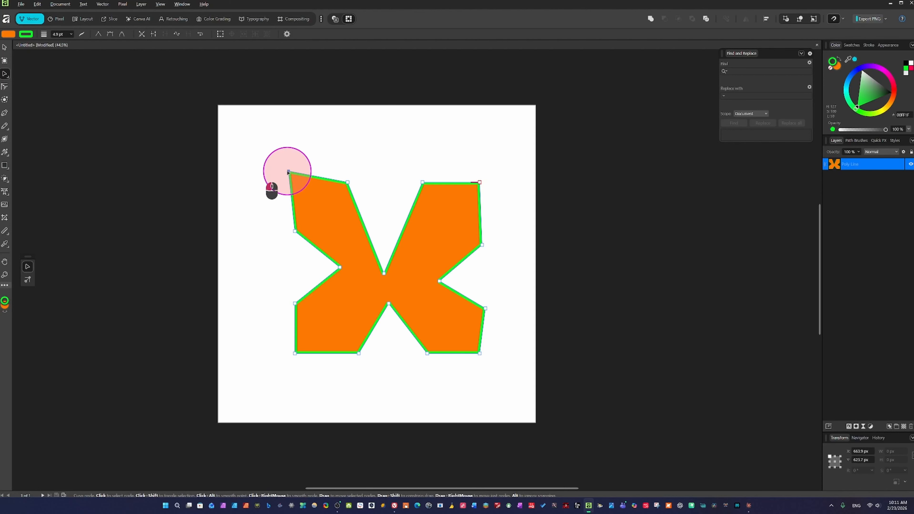
left_click(98, 35)
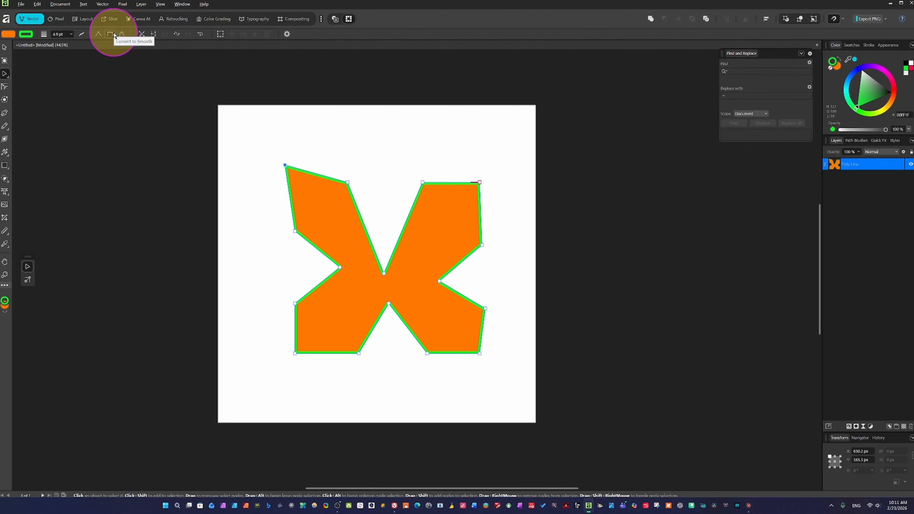
left_click(111, 34)
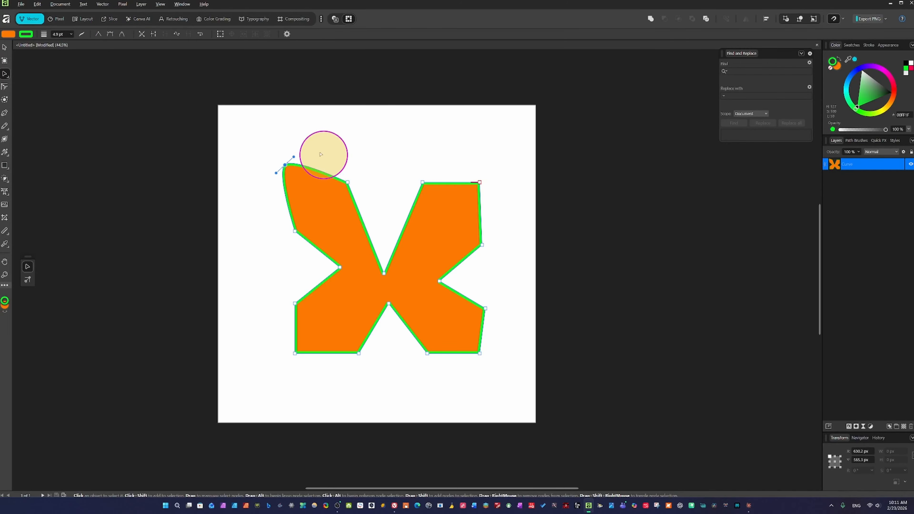
left_click_drag(285, 165, 308, 199)
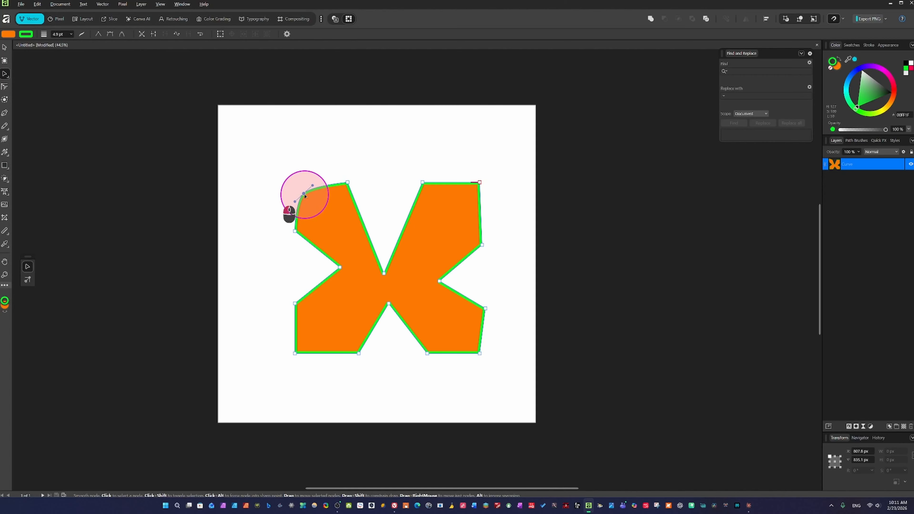
Move the top-right corner node inward to about X 2362, Y 844 px, convert it to smart and lengthen its curve handles
left_click_drag(480, 184, 466, 196)
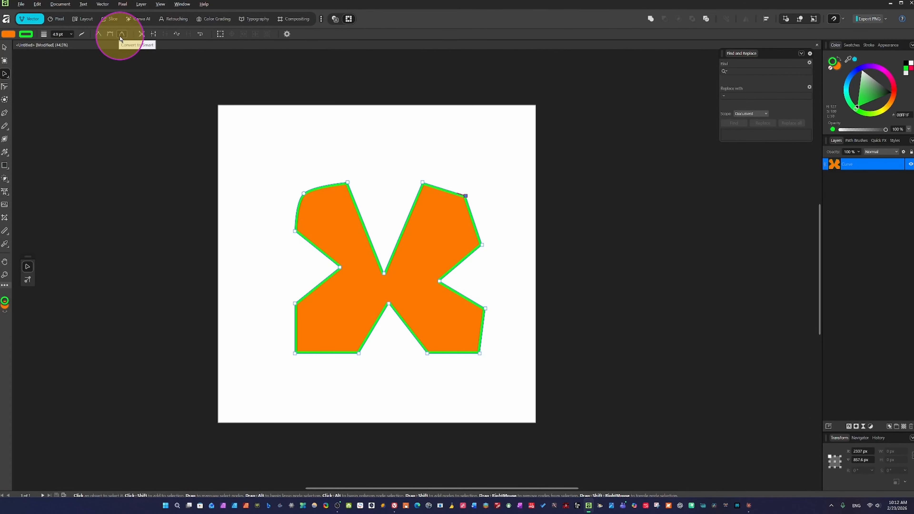
left_click(120, 36)
left_click(462, 196)
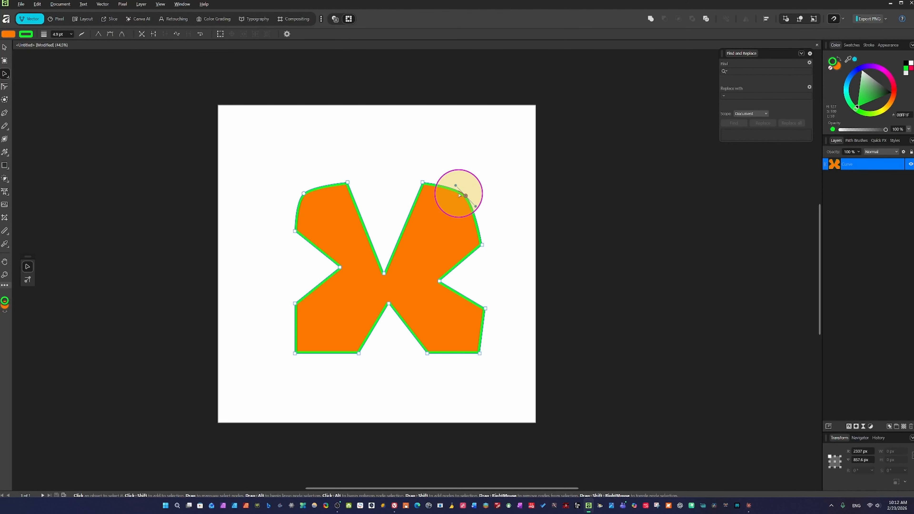
left_click_drag(466, 195, 494, 211)
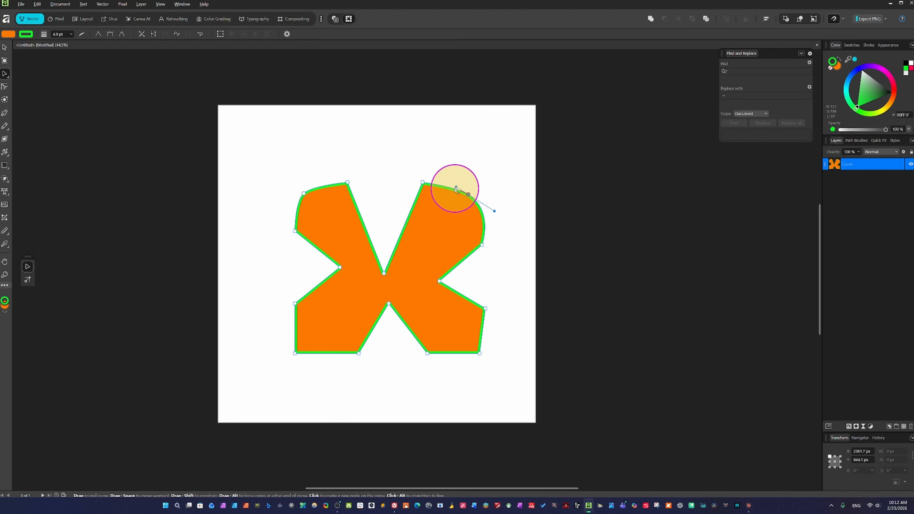
mouse_move(456, 188)
left_mouse_down()
mouse_move(436, 140)
mouse_move(449, 193)
mouse_move(436, 156)
mouse_move(467, 194)
mouse_move(448, 176)
mouse_move(457, 180)
mouse_move(450, 185)
left_mouse_up()
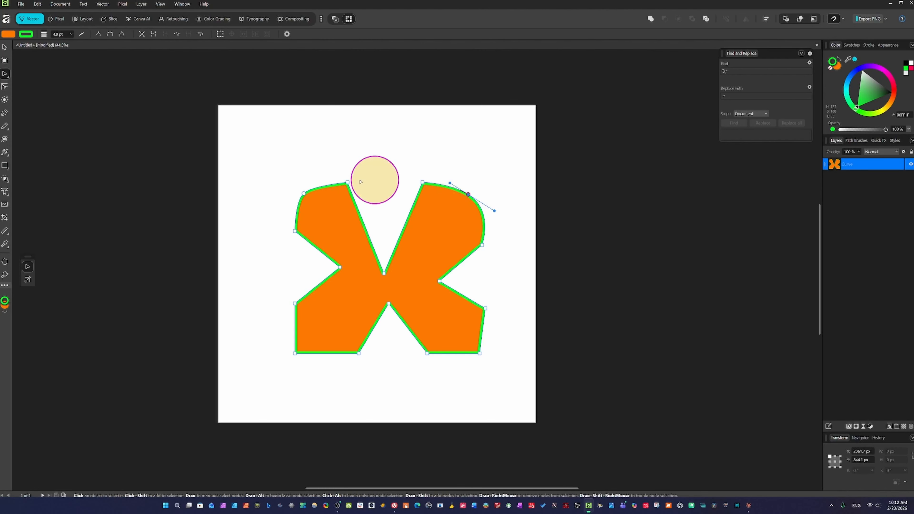
Turn the shape's top-left smooth node back into a sharp corner
left_click(305, 194)
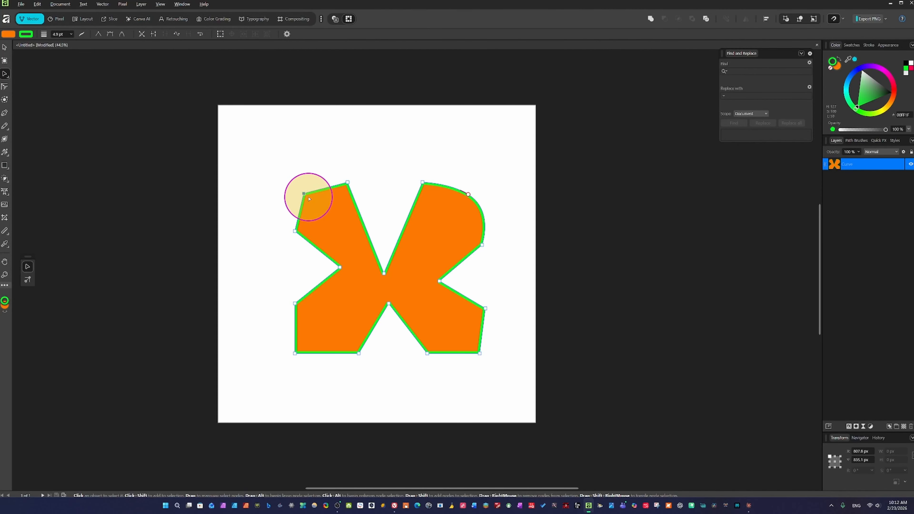
Move the shape's top-left corner node outward, smooth it, convert it to smart and reposition it at about X 797, Y 846 px
mouse_move(305, 194)
left_mouse_down()
mouse_move(271, 158)
mouse_move(317, 220)
mouse_move(297, 197)
left_mouse_up()
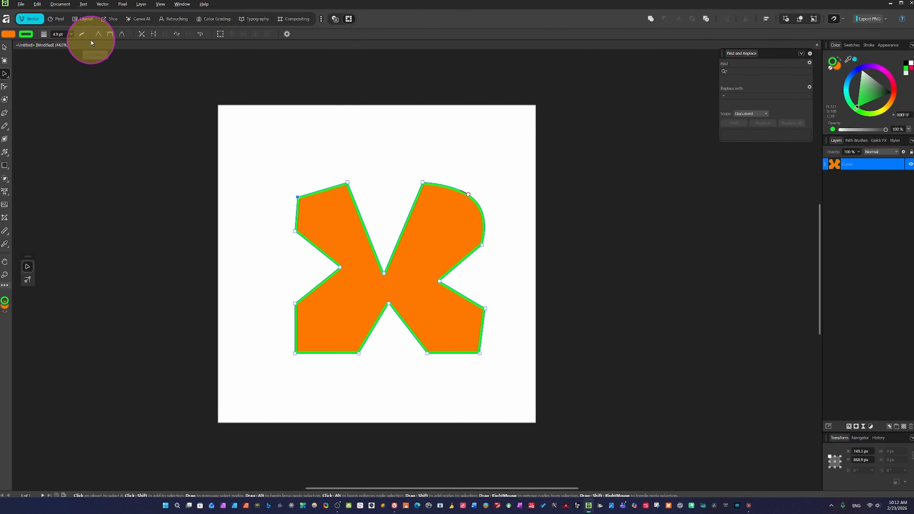
left_click(112, 35)
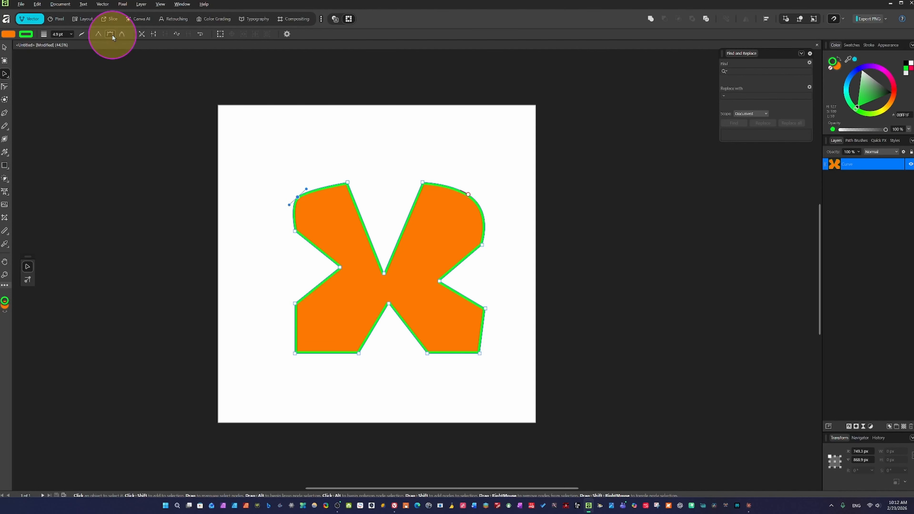
mouse_move(306, 190)
left_mouse_down()
mouse_move(303, 151)
mouse_move(308, 189)
left_mouse_up()
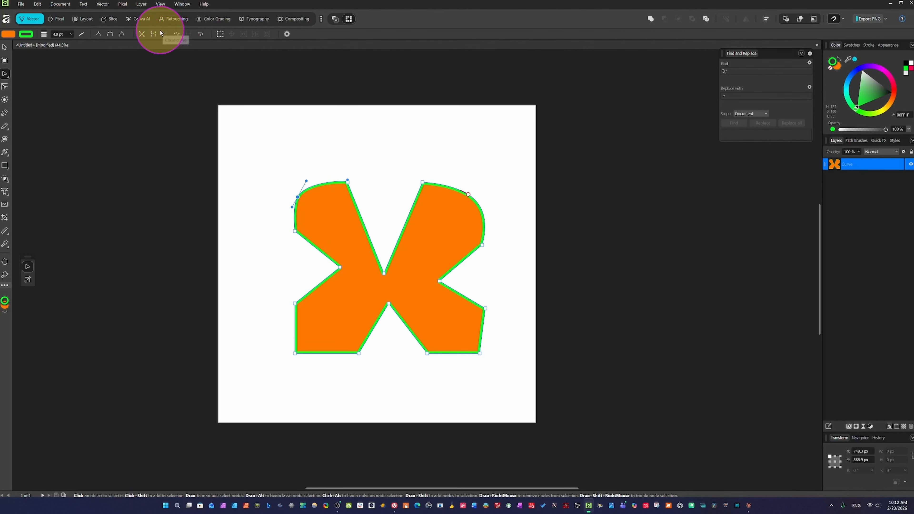
left_click(123, 36)
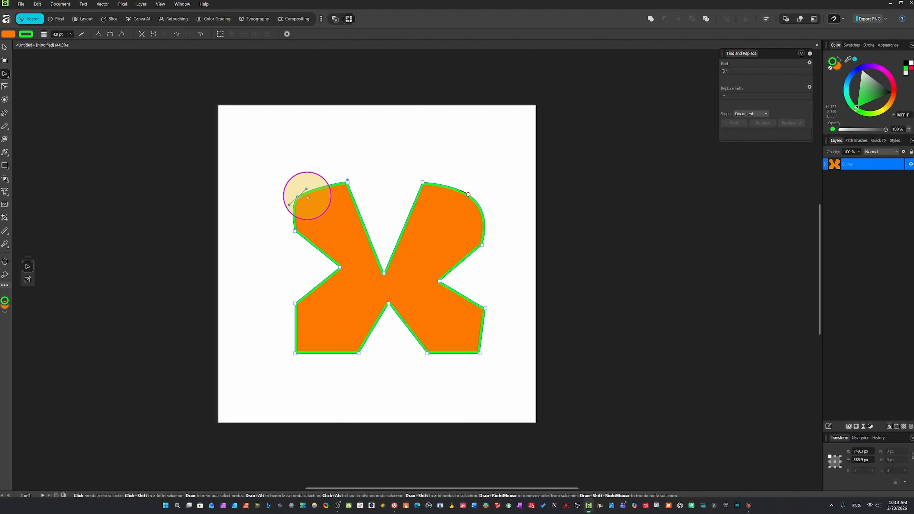
mouse_move(306, 192)
left_mouse_down()
mouse_move(315, 188)
mouse_move(296, 209)
mouse_move(311, 178)
mouse_move(308, 202)
mouse_move(302, 195)
left_mouse_up()
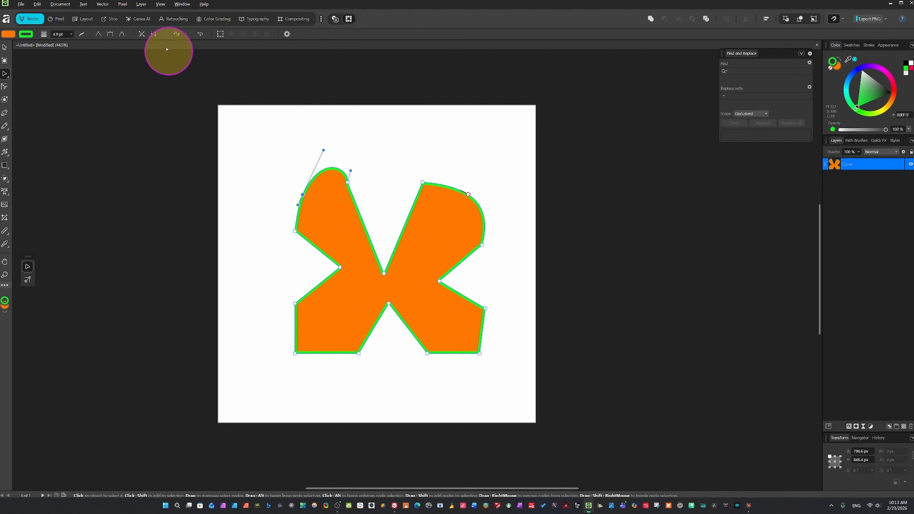
Break the curve at the upper-left lobe's node at about X 994, Y 608 px, reshape its handle and close the curve
left_click(142, 35)
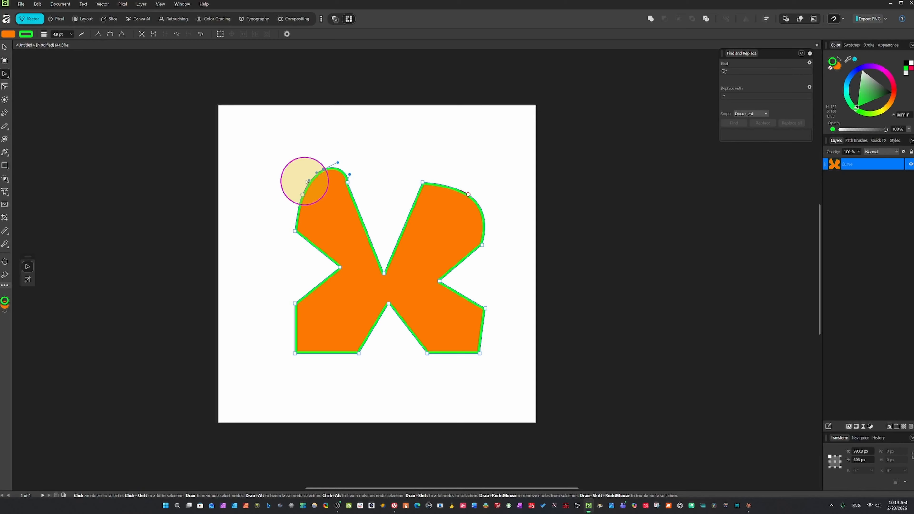
left_click_drag(326, 174, 300, 164)
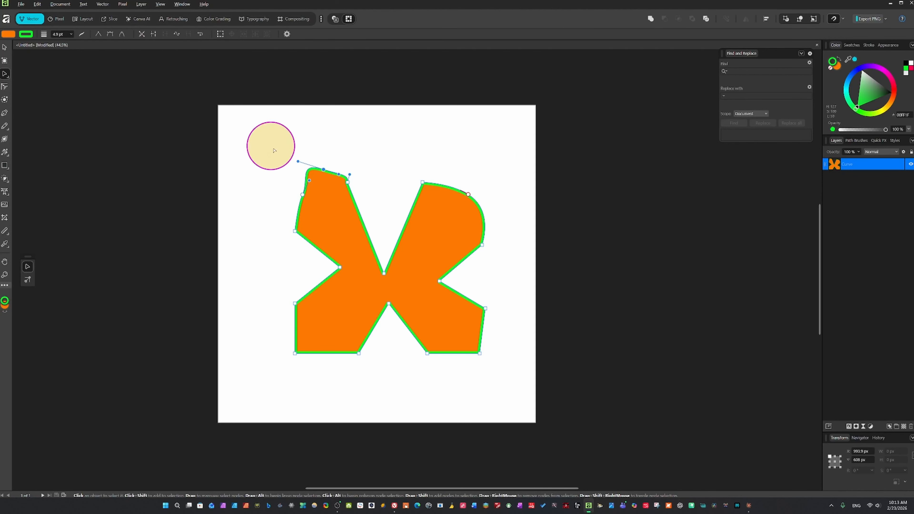
left_click(152, 33)
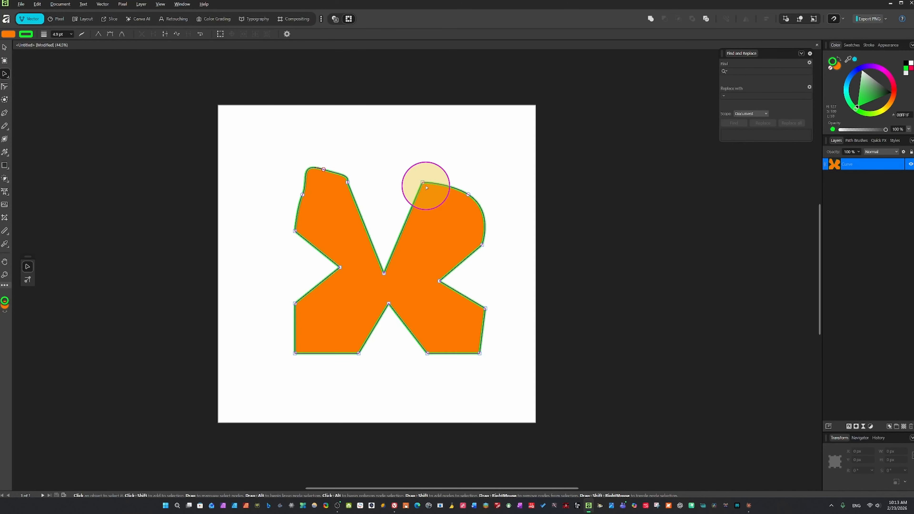
Reshape both upper lobes by moving their nodes, placing the inner ones at about X 1991, Y 1146 px and X 1291, Y 907 px
left_click_drag(425, 186, 429, 227)
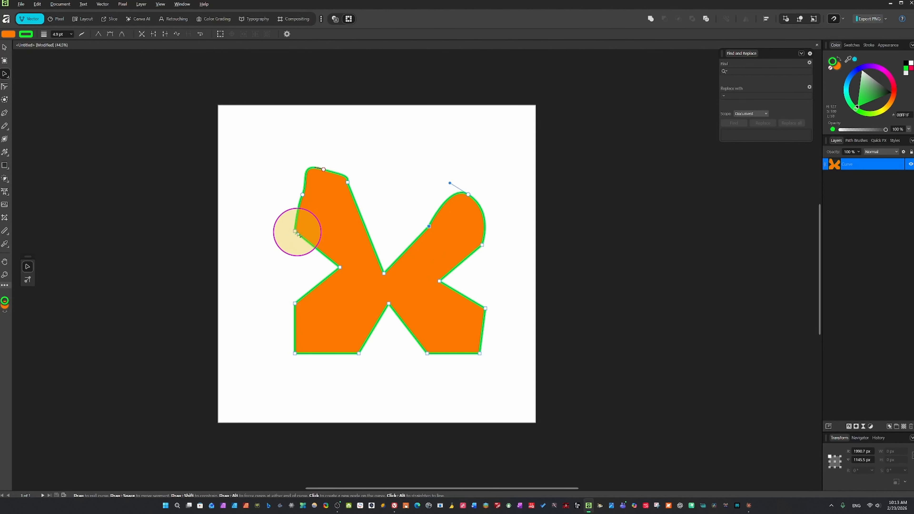
left_click_drag(296, 232, 311, 226)
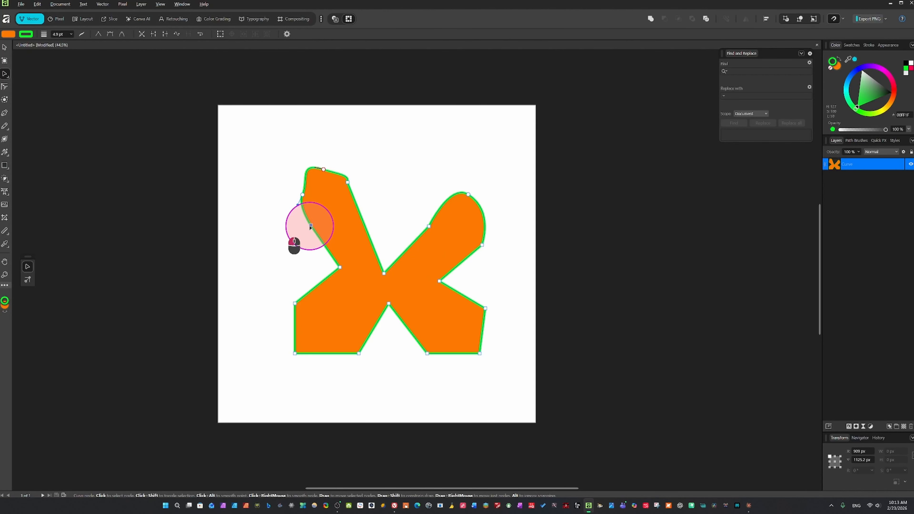
left_click_drag(348, 183, 357, 201)
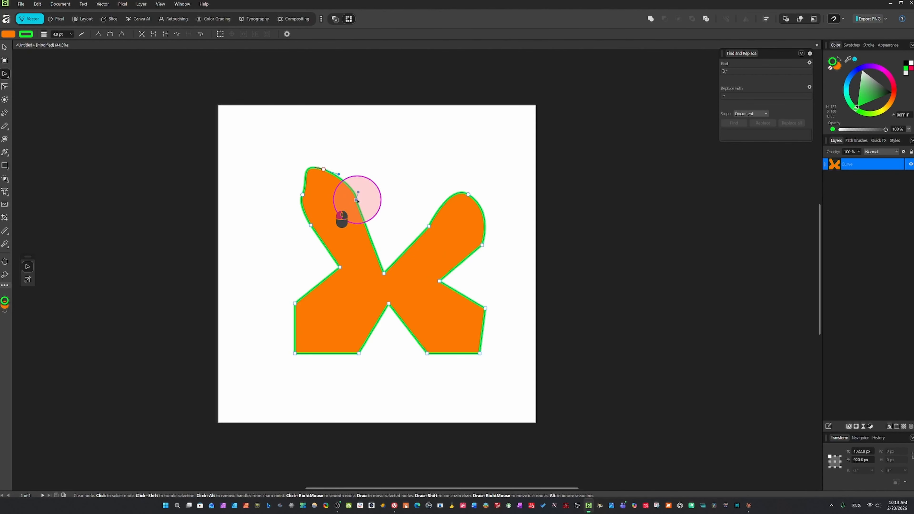
left_click_drag(303, 195, 343, 229)
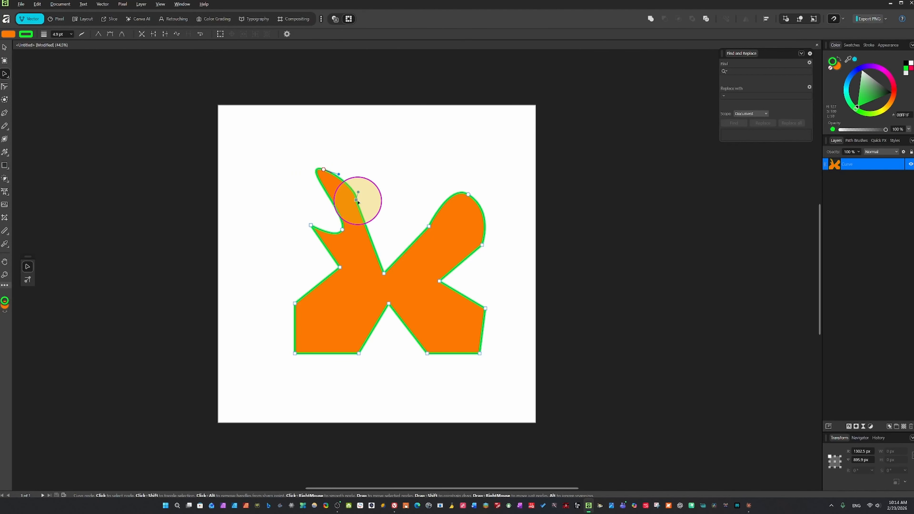
left_click(358, 201)
left_click_drag(358, 202, 356, 204)
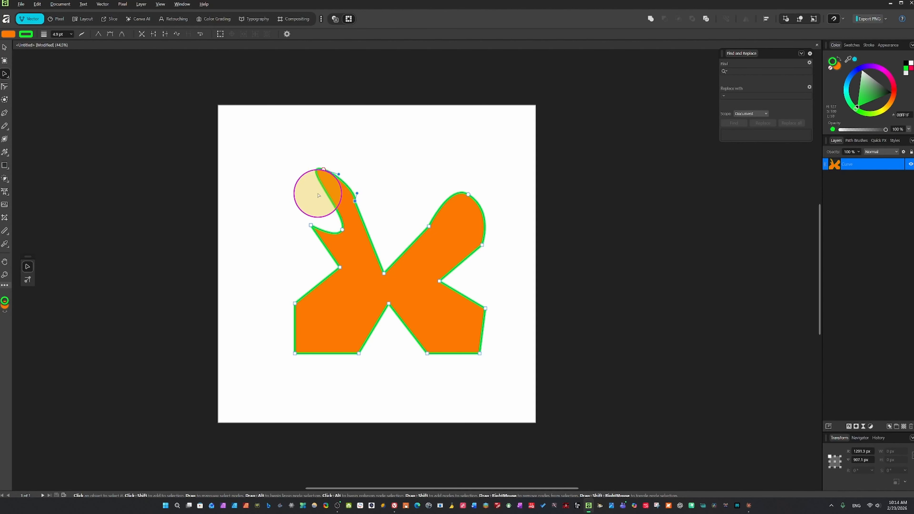
Add a node on the upper-left lobe's left edge at about X 1056, Y 877 px, turn on transform mode and move the node outward
left_click(330, 197)
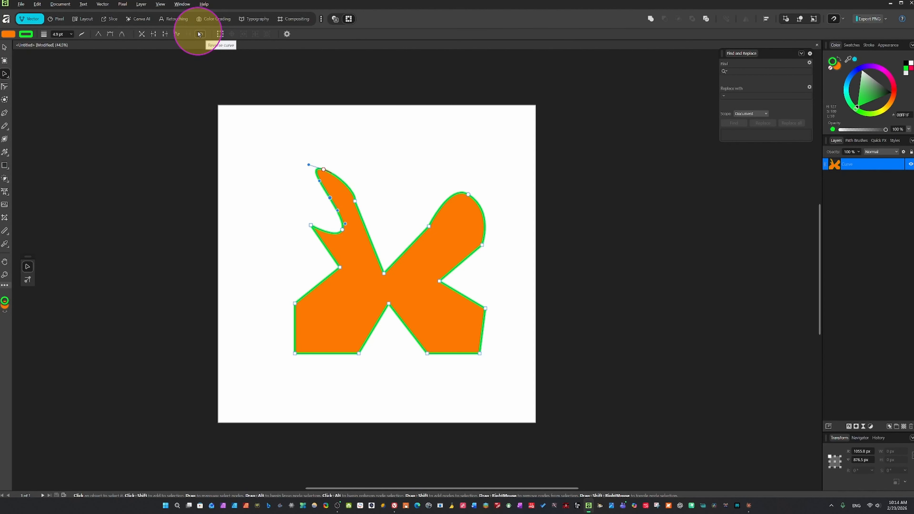
left_click(221, 35)
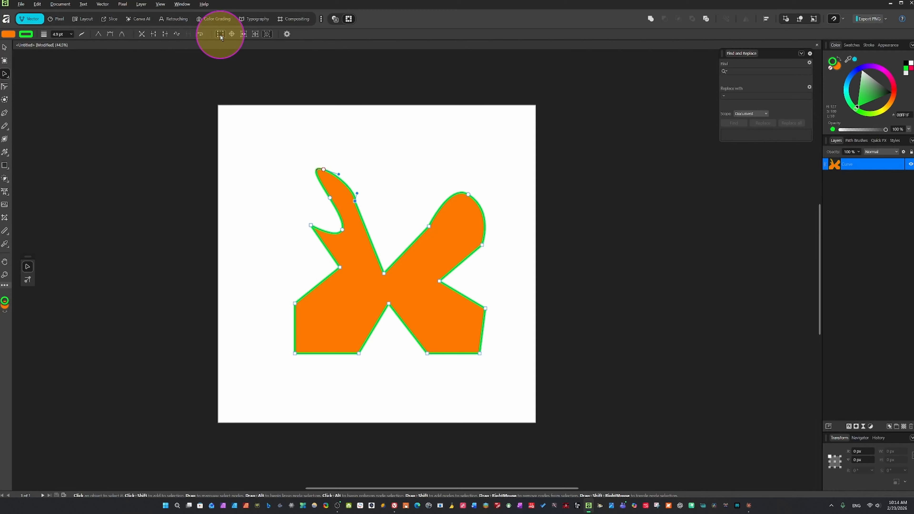
left_click_drag(330, 198, 288, 149)
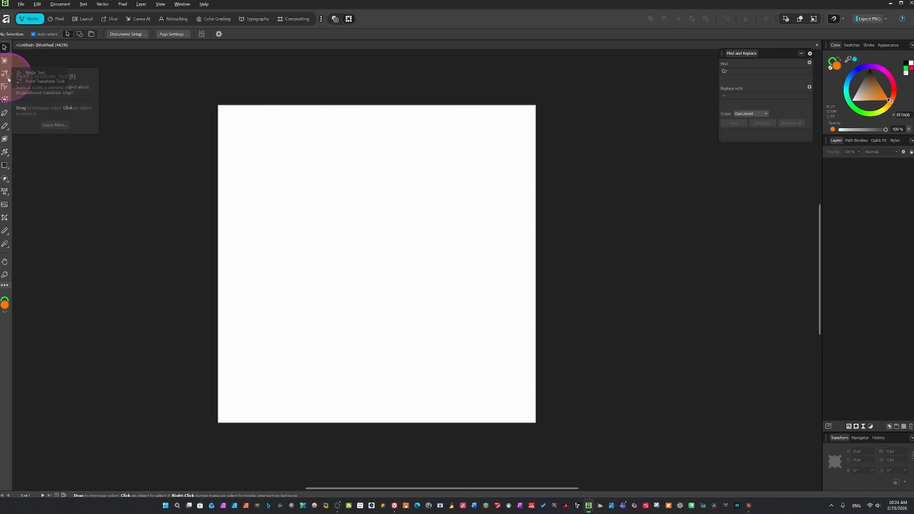
Draw a rectangle about 836 × 967 px near the middle of the empty page
right_click(5, 74)
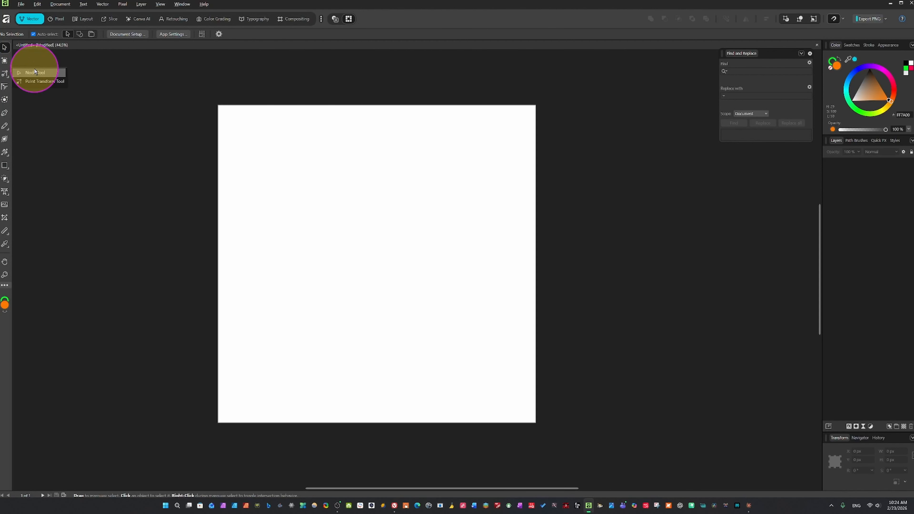
left_click(44, 82)
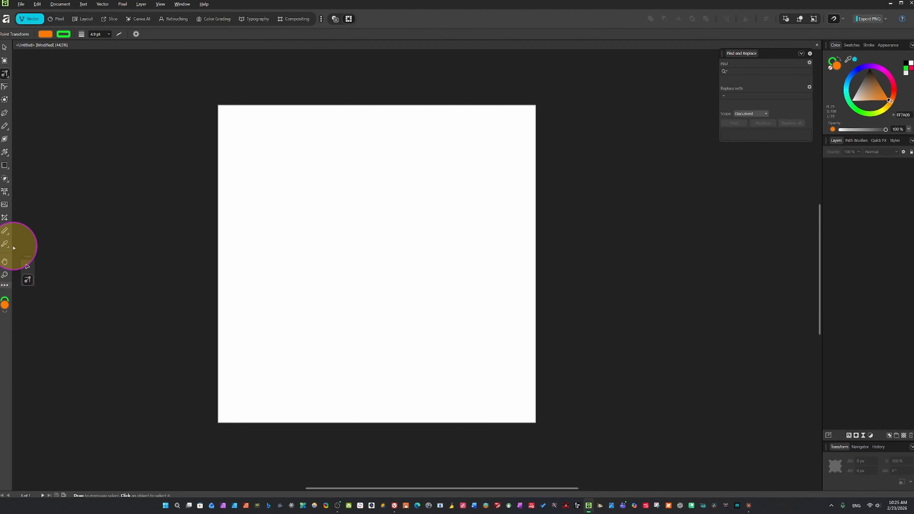
left_click(7, 169)
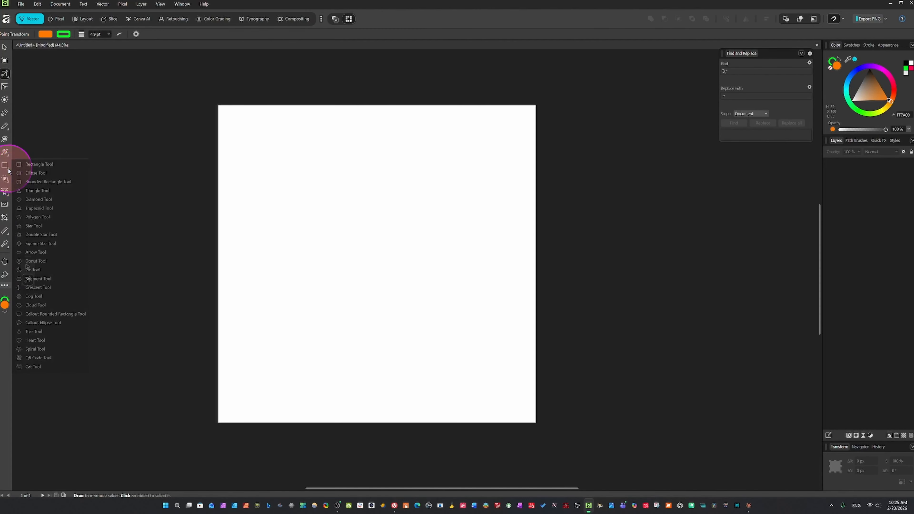
left_click(29, 163)
left_click_drag(330, 193, 419, 296)
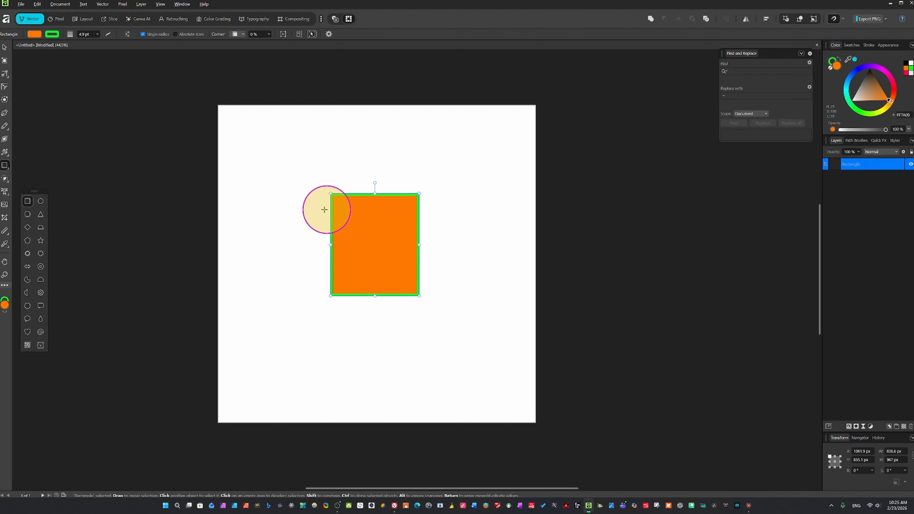
Using the Point Transform tool, place the transform origin outside the rectangle's left side and slightly rotate and scale the rectangle about it
left_click(8, 79)
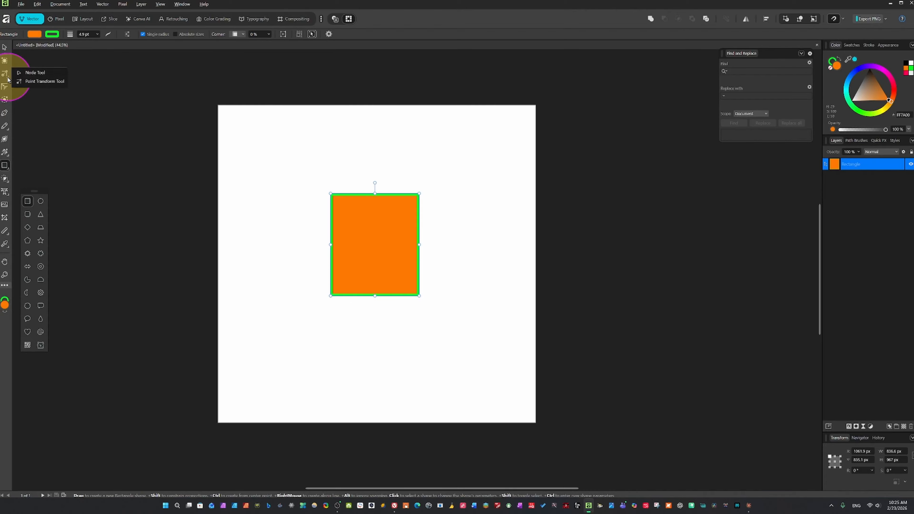
left_click(45, 82)
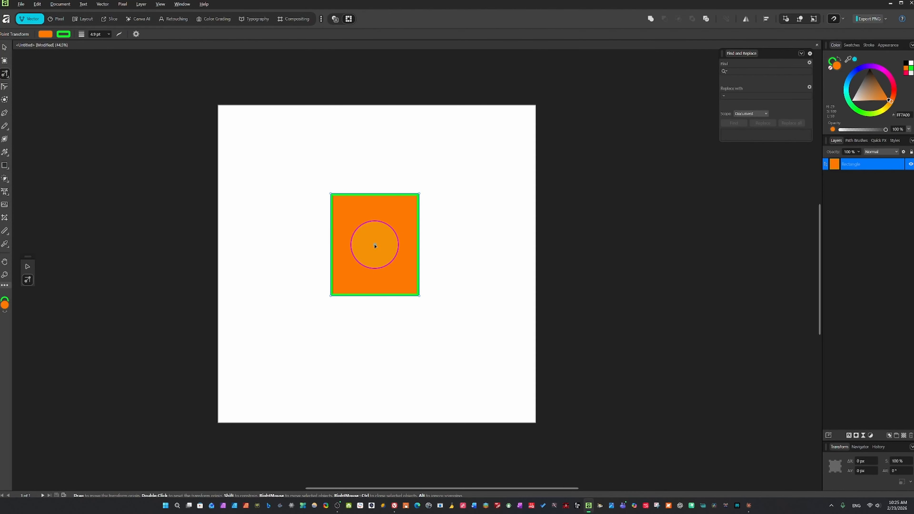
left_click_drag(375, 246, 279, 215)
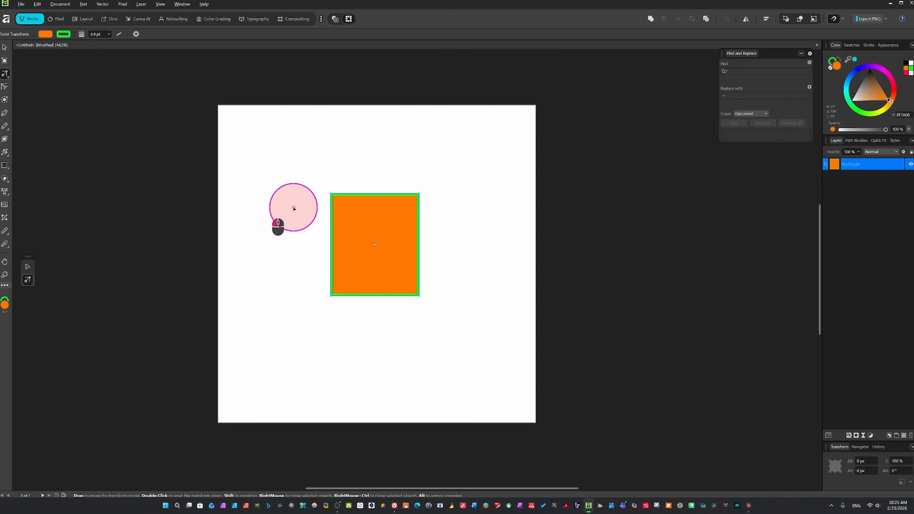
mouse_move(293, 209)
left_mouse_down()
mouse_move(349, 208)
mouse_move(339, 190)
mouse_move(348, 196)
mouse_move(330, 205)
mouse_move(342, 192)
mouse_move(334, 201)
mouse_move(349, 202)
mouse_move(334, 202)
mouse_move(339, 207)
mouse_move(327, 180)
mouse_move(314, 249)
mouse_move(241, 238)
mouse_move(335, 188)
mouse_move(337, 241)
mouse_move(263, 235)
mouse_move(283, 186)
mouse_move(319, 215)
mouse_move(304, 259)
mouse_move(406, 225)
mouse_move(361, 168)
mouse_move(309, 203)
mouse_move(359, 227)
mouse_move(300, 263)
mouse_move(239, 212)
mouse_move(304, 185)
mouse_move(283, 198)
mouse_move(300, 188)
mouse_move(287, 188)
mouse_move(342, 182)
mouse_move(348, 196)
mouse_move(273, 192)
mouse_move(302, 174)
mouse_move(339, 188)
mouse_move(323, 190)
mouse_move(339, 189)
mouse_move(321, 201)
mouse_move(350, 194)
mouse_move(331, 192)
left_mouse_up()
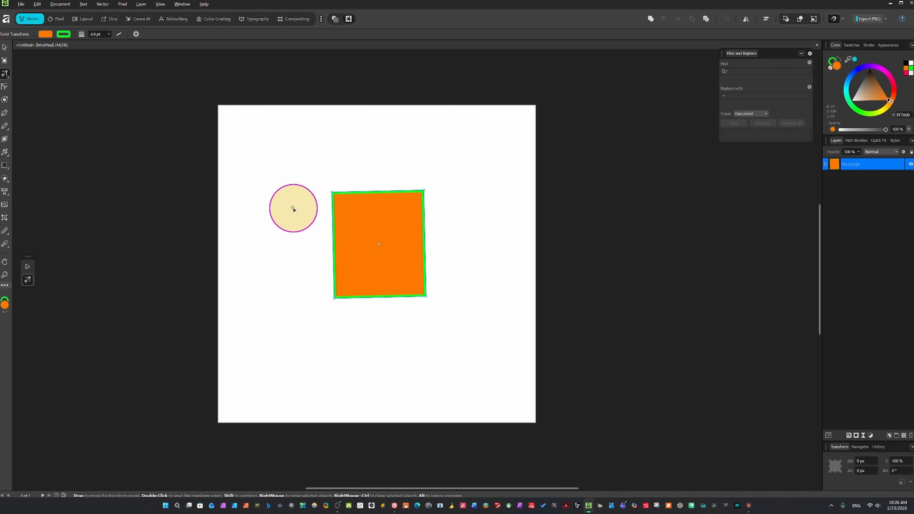
Move the transform origin outside the rectangle's right side and rotate and scale the rectangle about it from its corner
mouse_move(294, 215)
left_mouse_down()
mouse_move(307, 247)
mouse_move(459, 253)
left_mouse_up()
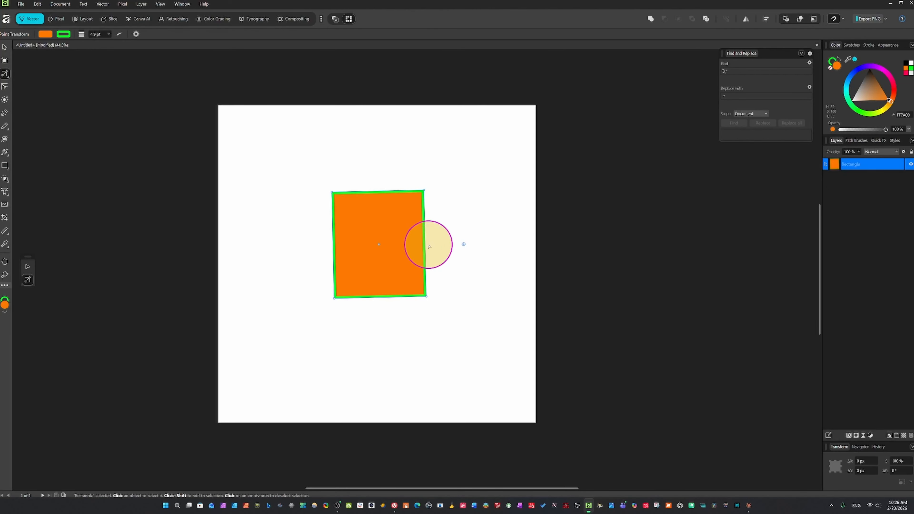
left_click_drag(409, 246, 409, 246)
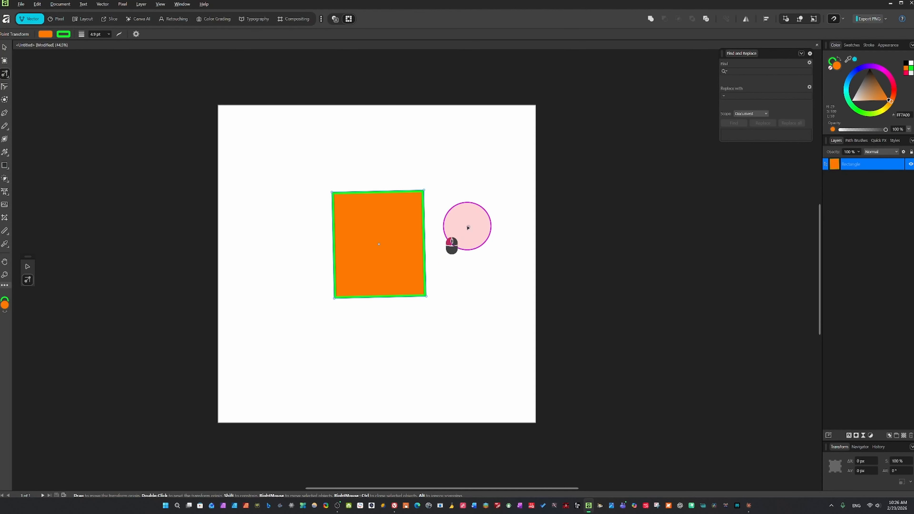
left_click_drag(467, 245, 467, 244)
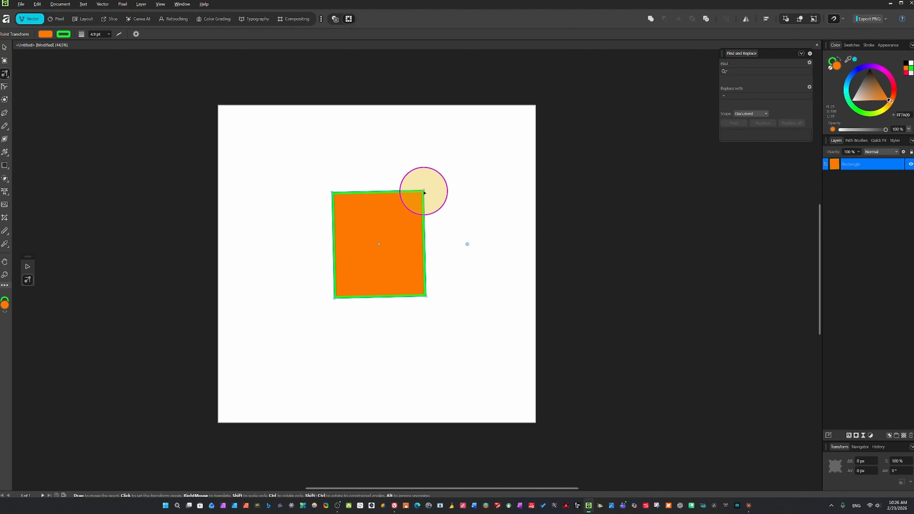
left_click_drag(424, 192, 477, 198)
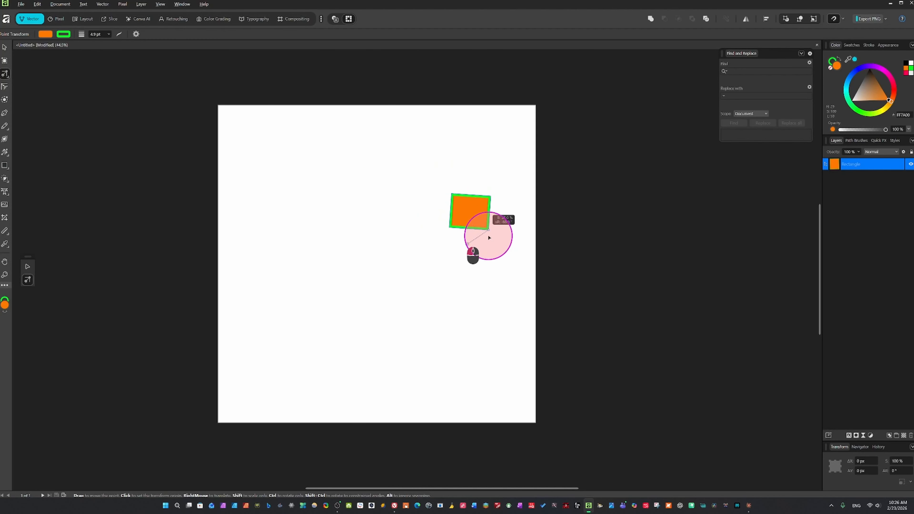
left_click_drag(490, 238, 481, 202)
left_click_drag(494, 259, 419, 188)
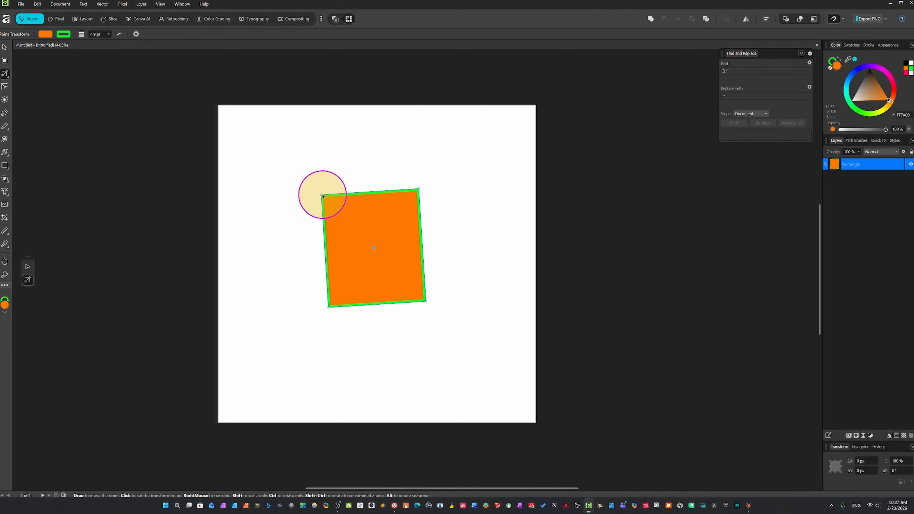
Enlarge and straighten the rectangle about its centre from its top-left corner with the Point Transform tool
left_click_drag(318, 196, 295, 156)
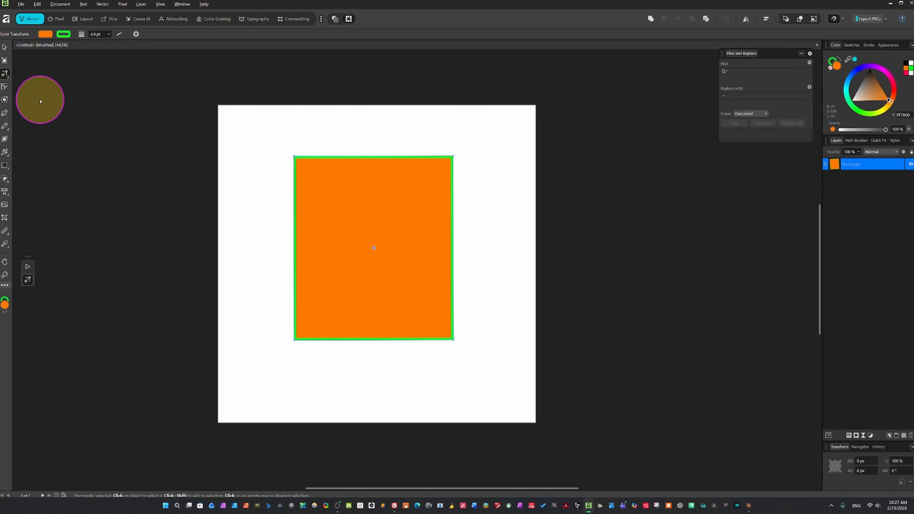
left_click(7, 82)
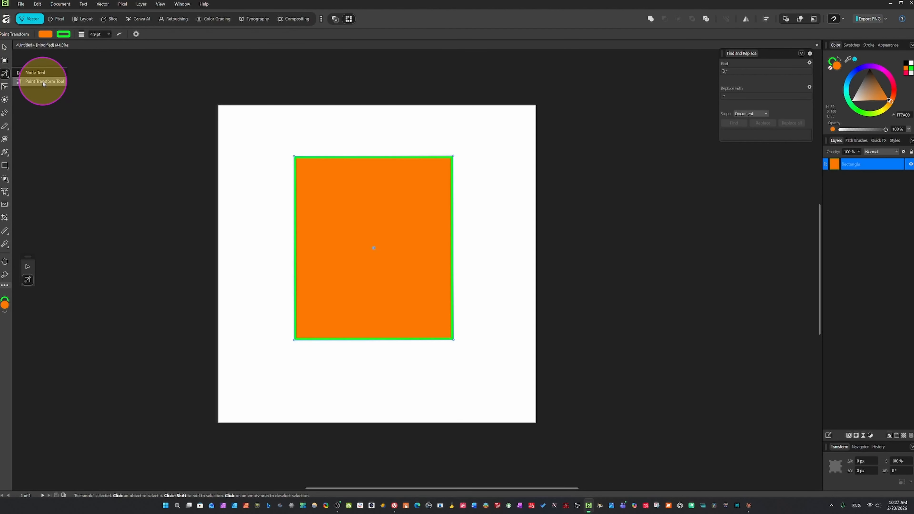
left_click(43, 83)
mouse_move(295, 157)
left_mouse_down()
mouse_move(388, 193)
mouse_move(405, 272)
mouse_move(241, 264)
mouse_move(288, 174)
mouse_move(319, 171)
mouse_move(381, 223)
mouse_move(387, 268)
mouse_move(265, 220)
mouse_move(311, 168)
mouse_move(300, 174)
left_mouse_up()
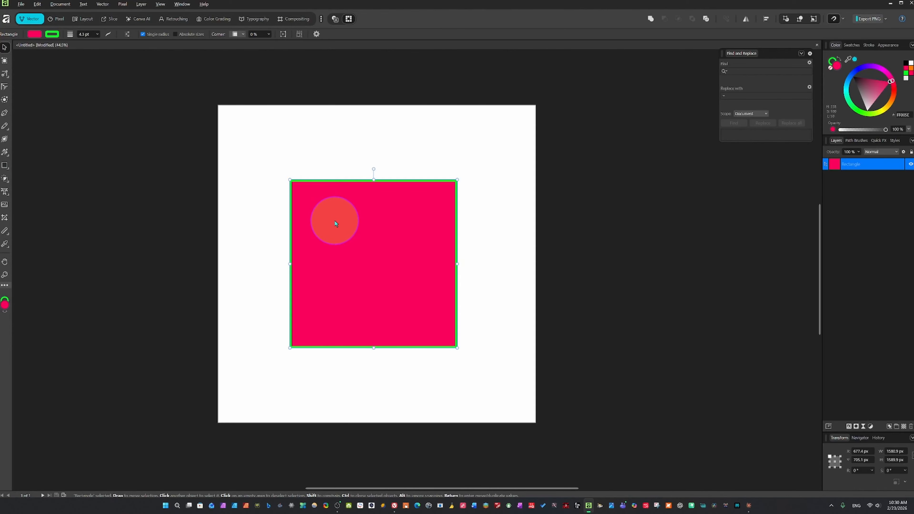
Round the pink-red square's top-left corner with the Corner tool
left_click(5, 86)
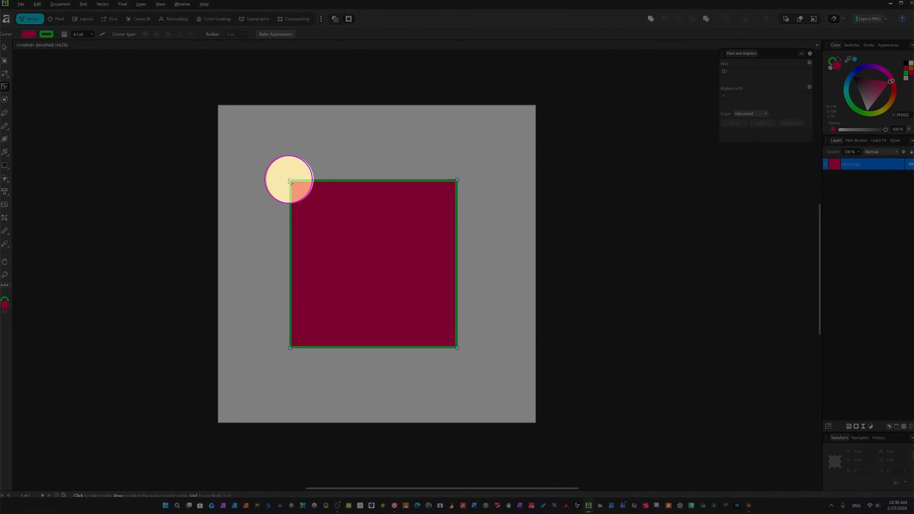
left_click_drag(291, 183, 299, 189)
left_click_drag(323, 220, 343, 246)
Switch to the Node tool and back to the Corner tool, and round the square's top-right corner to a radius of about 730 px
key("a")
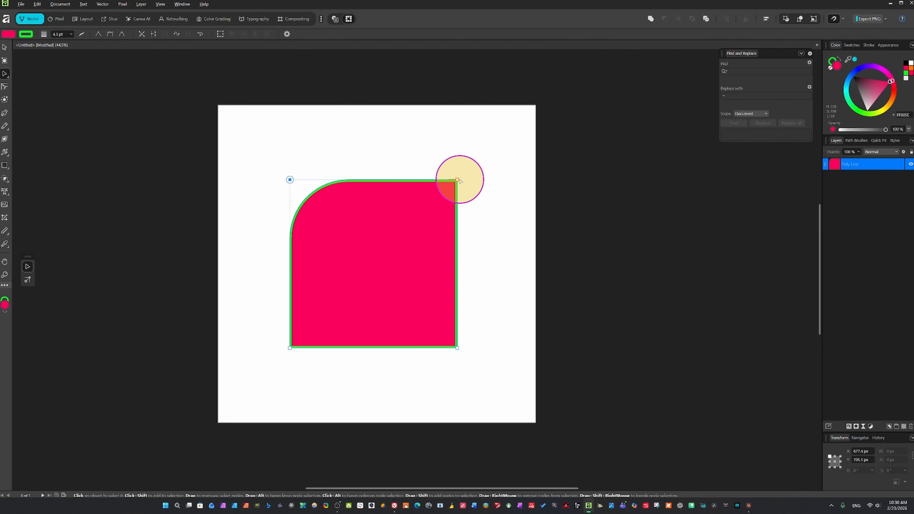
key("c")
left_click_drag(460, 180, 381, 259)
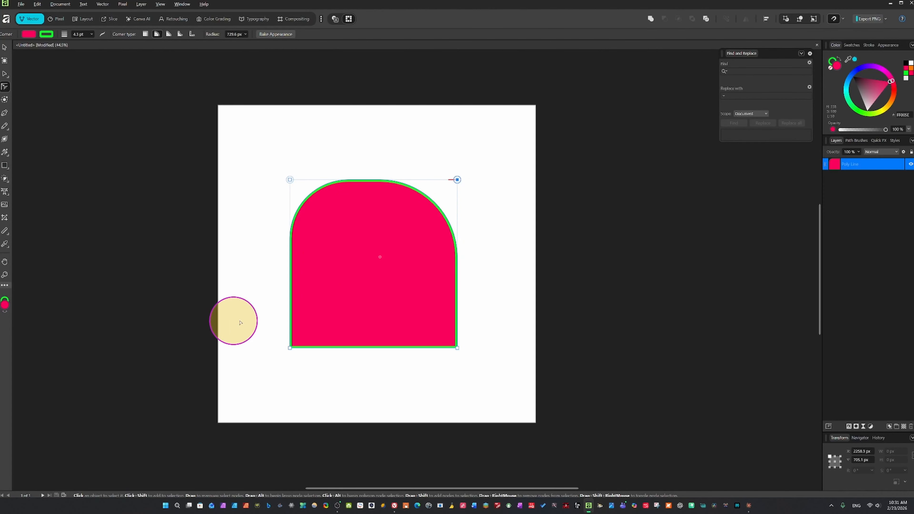
Round the pink-red square's bottom-left corner with the Corner tool
left_click(297, 346)
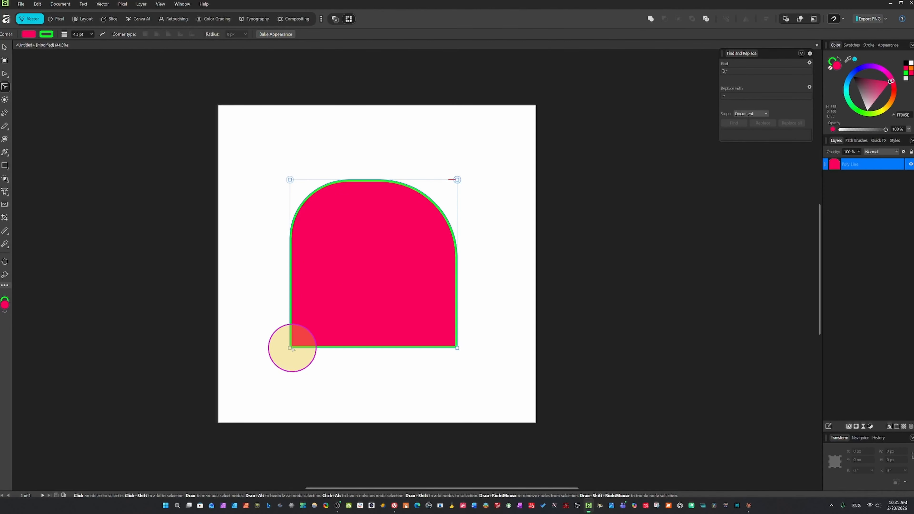
left_click_drag(291, 349, 353, 306)
left_click(358, 221)
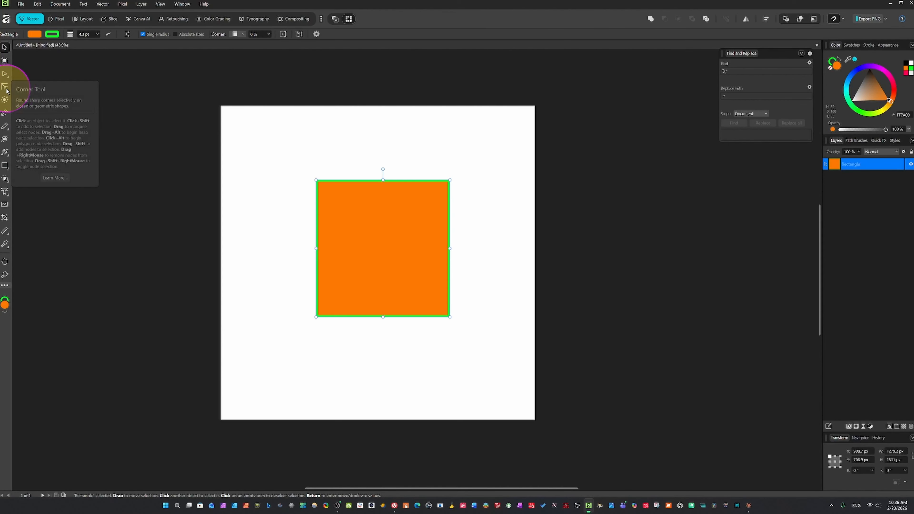
Select all four corners of the orange rectangle with the Corner tool, try rounding them together, and undo the rounding
left_click_drag(293, 153, 504, 394)
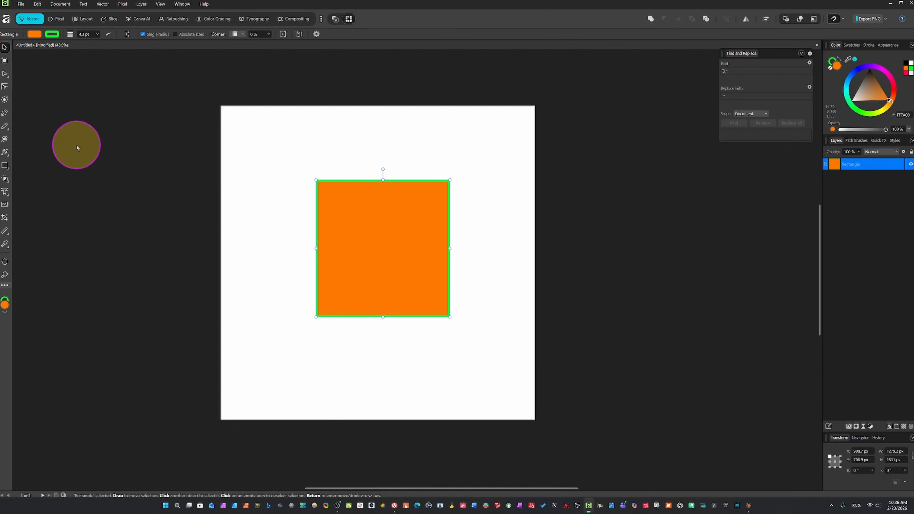
left_click(6, 87)
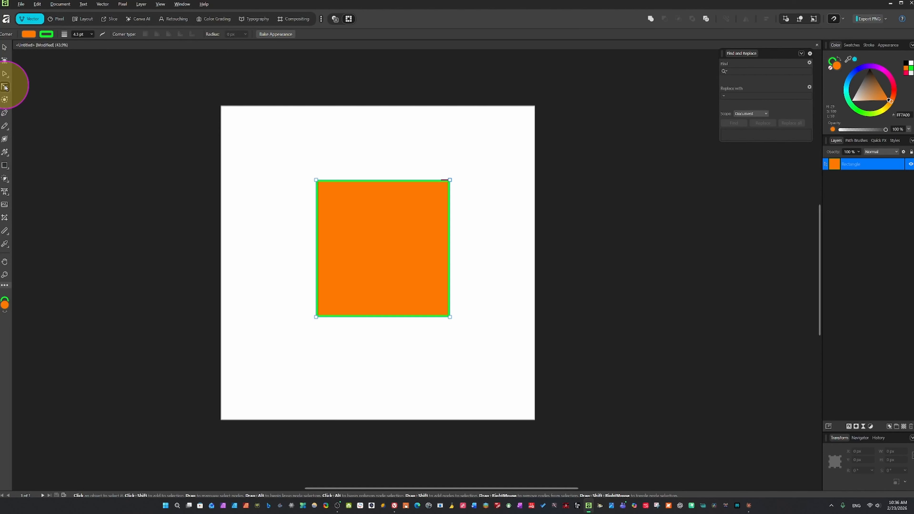
left_click_drag(268, 141, 500, 358)
key("ctrl")
key("ctrl")
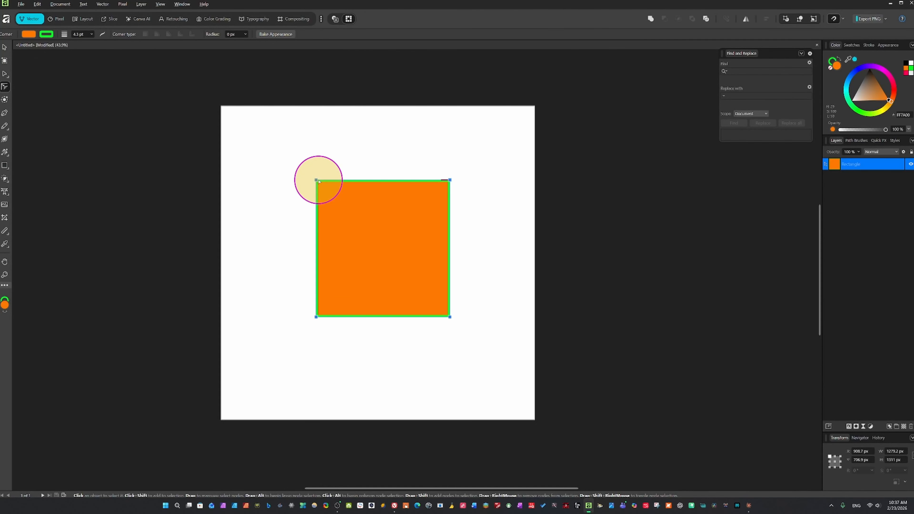
left_click_drag(325, 186, 345, 223)
key("ctrl")
key("ctrl")
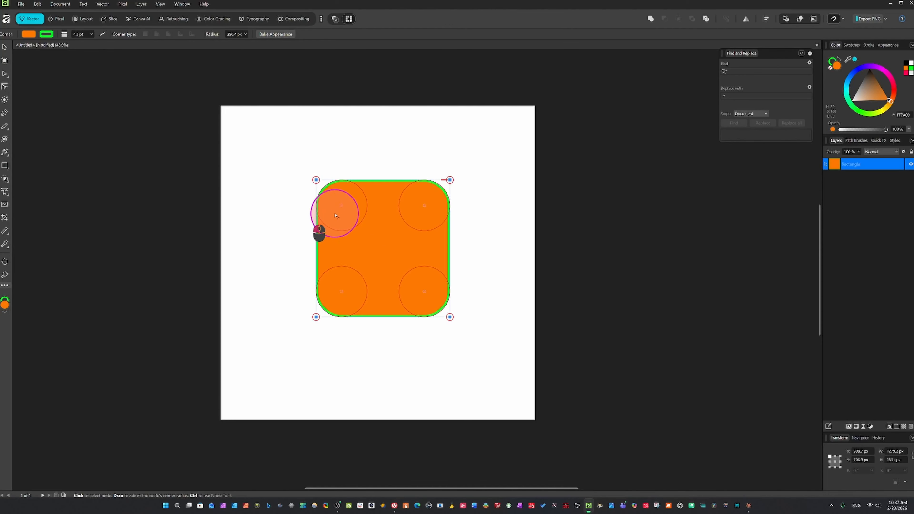
key("ctrl")
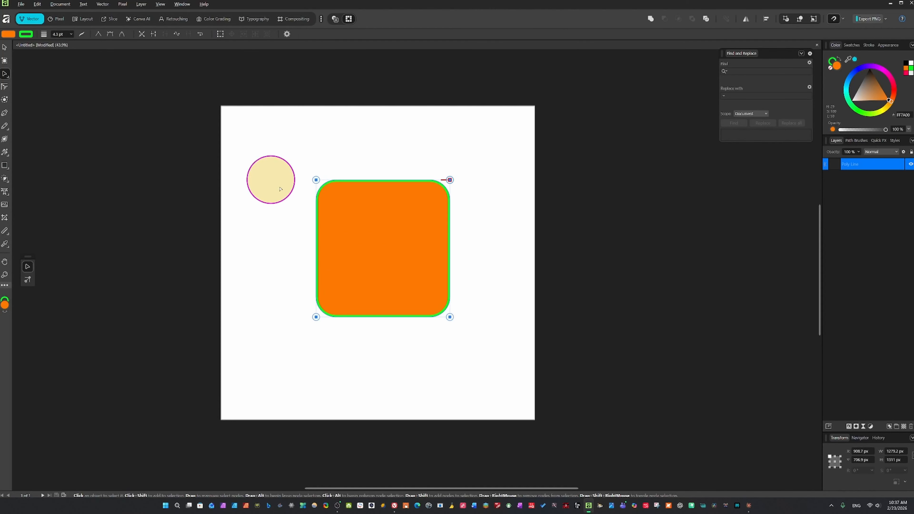
key("ctrl+z")
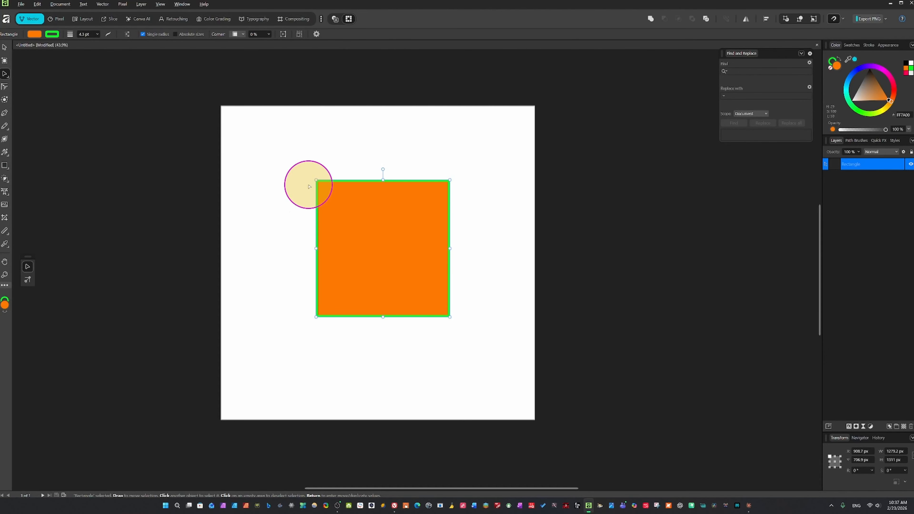
Round all four corners of the orange rectangle once more with the Corner tool, switch to the Node tool and undo the rounding
left_click_drag(298, 150, 468, 374)
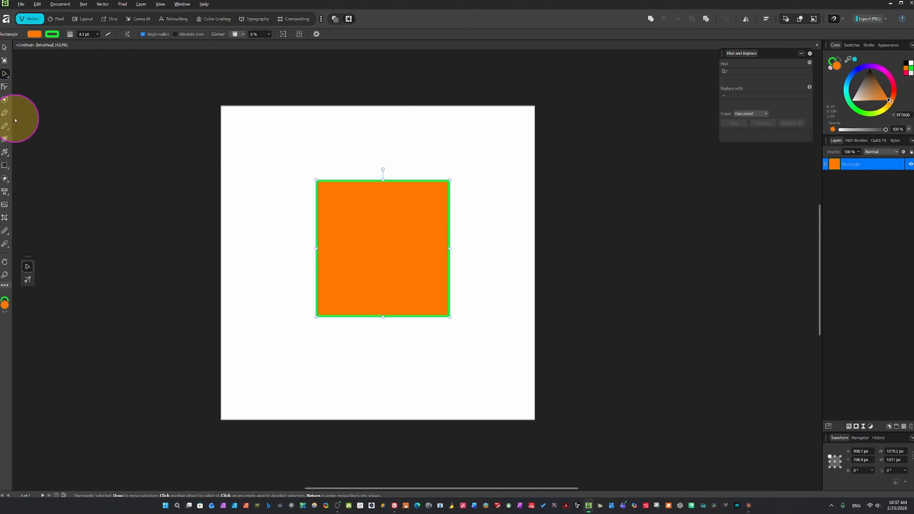
left_click(5, 88)
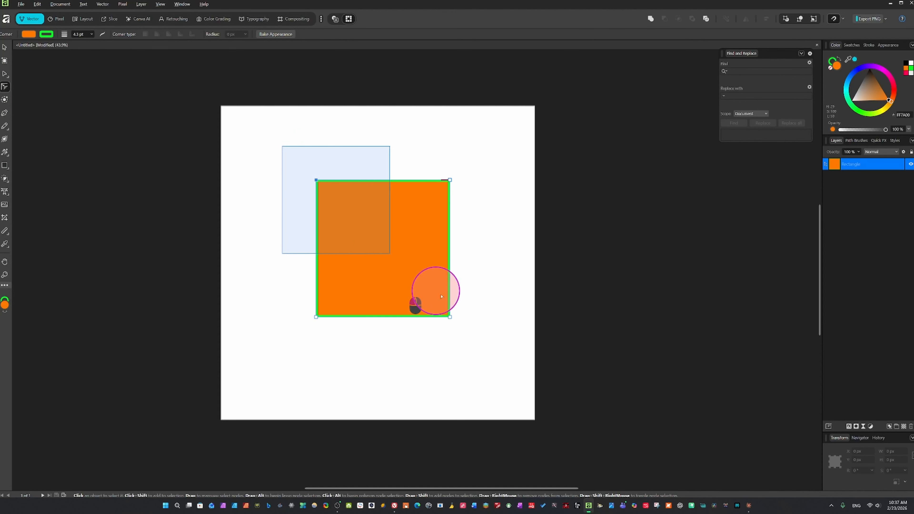
left_click_drag(281, 146, 476, 378)
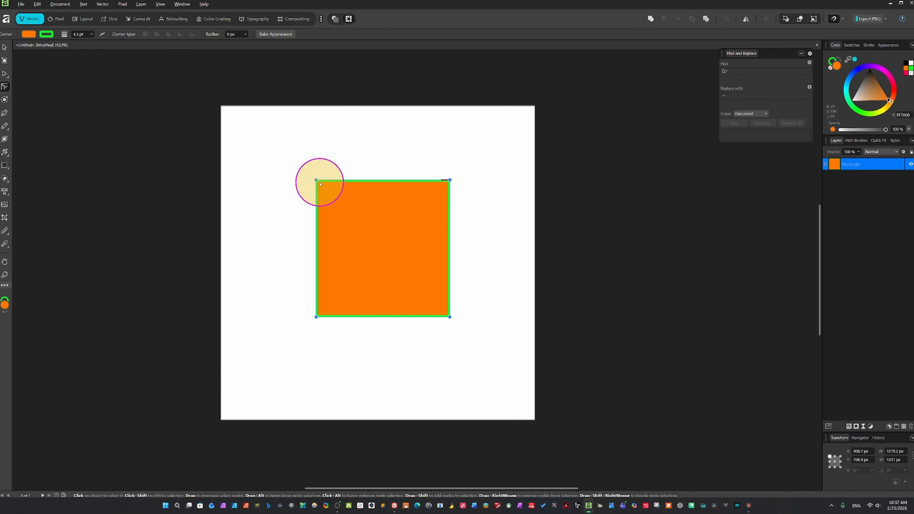
left_click_drag(314, 183, 343, 217)
key("a")
key("ctrl+z")
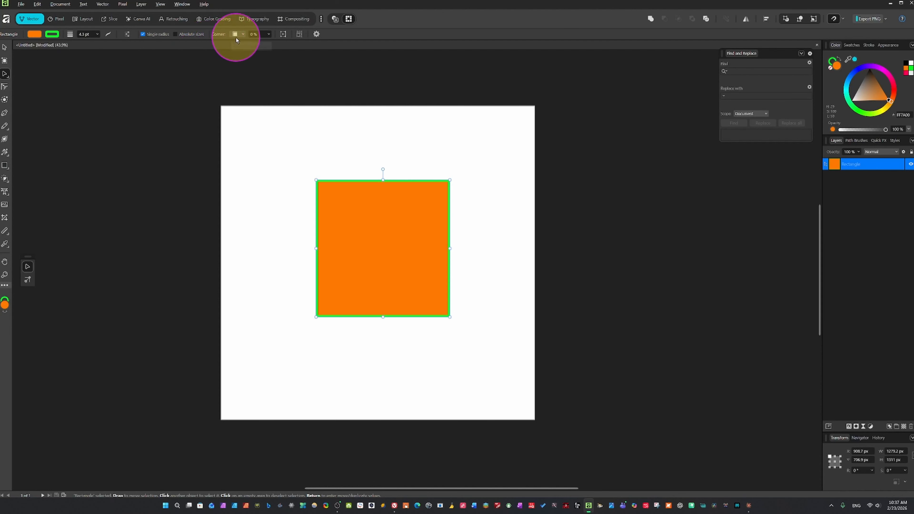
Set the orange rectangle's corner type to Straight and switch it to Rounded, with a 25 % radius
left_click(243, 34)
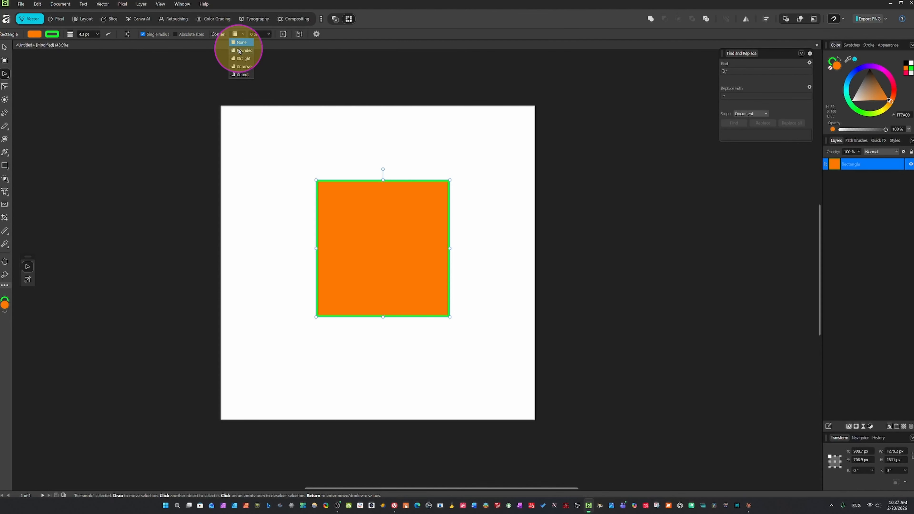
left_click(241, 59)
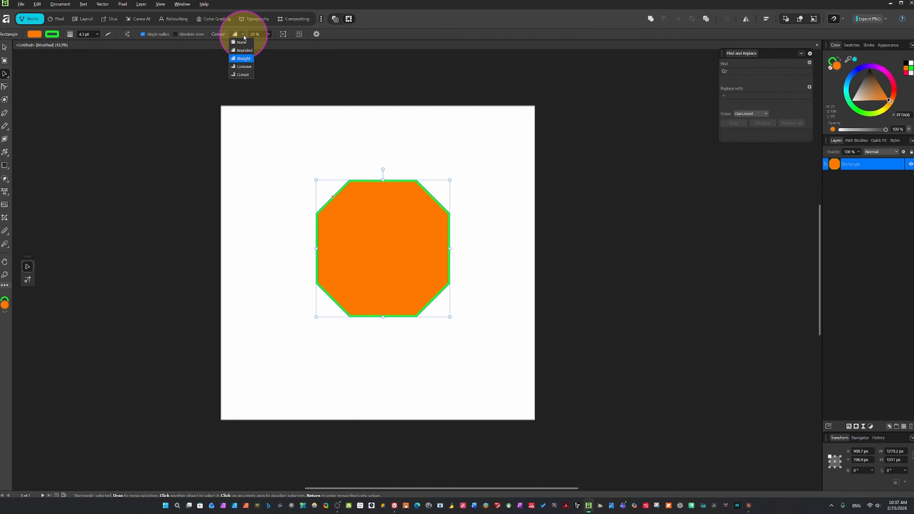
left_click(242, 51)
key("ctrl")
key("ctrl")
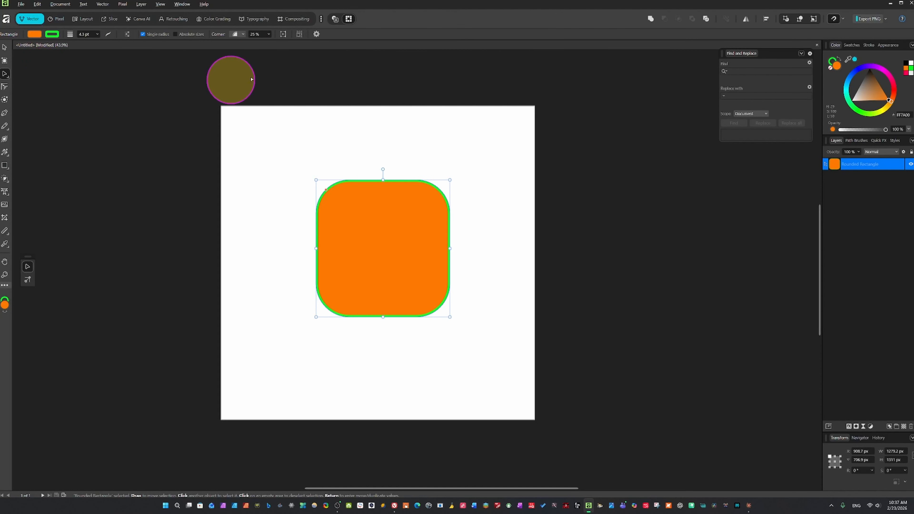
Set the rectangle's corner type to Concave and enlarge the corner radius to about 42 %
left_click(242, 35)
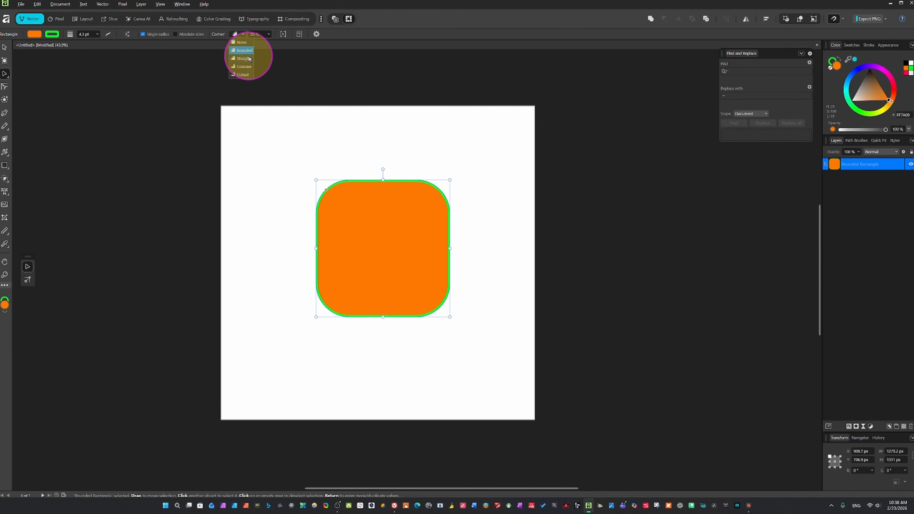
left_click(244, 67)
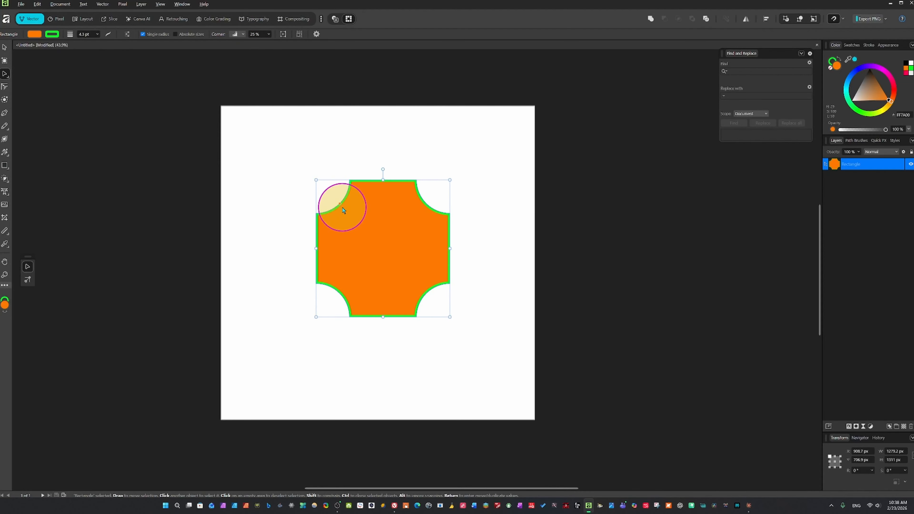
left_click_drag(338, 203, 360, 215)
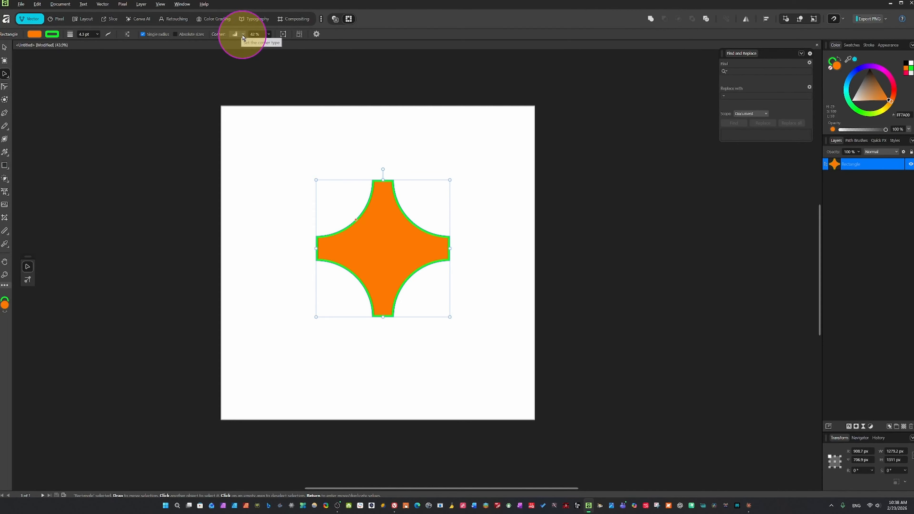
Set the rectangle's corner type to Cutout with a radius of about 31 % and convert the resulting cross to curves
left_click(243, 36)
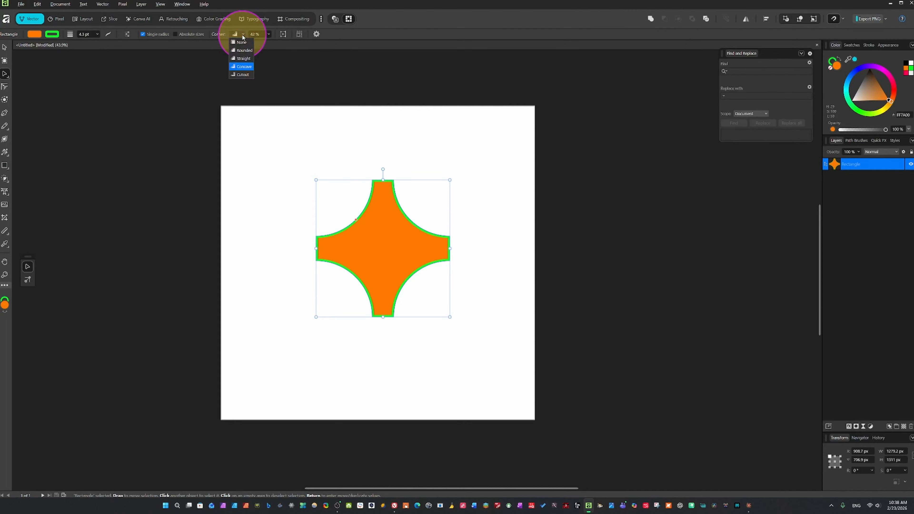
left_click(243, 75)
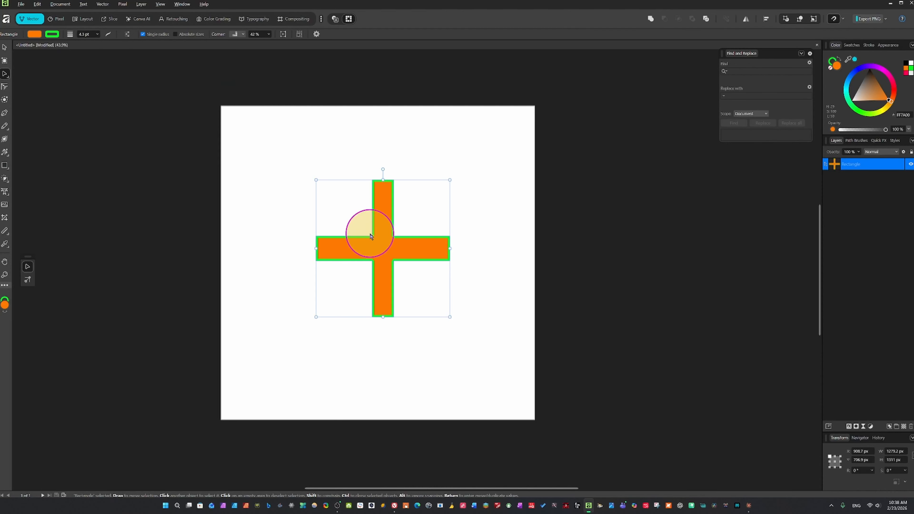
left_click_drag(371, 234, 360, 220)
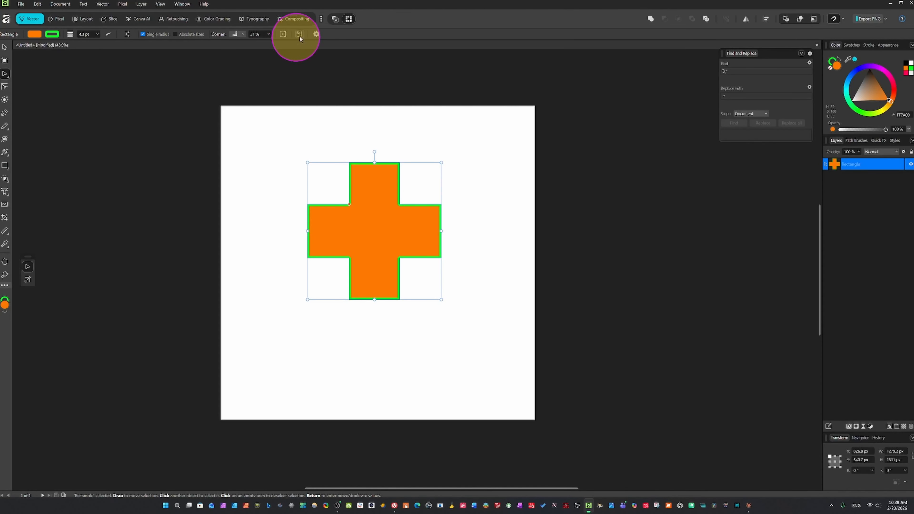
left_click(287, 36)
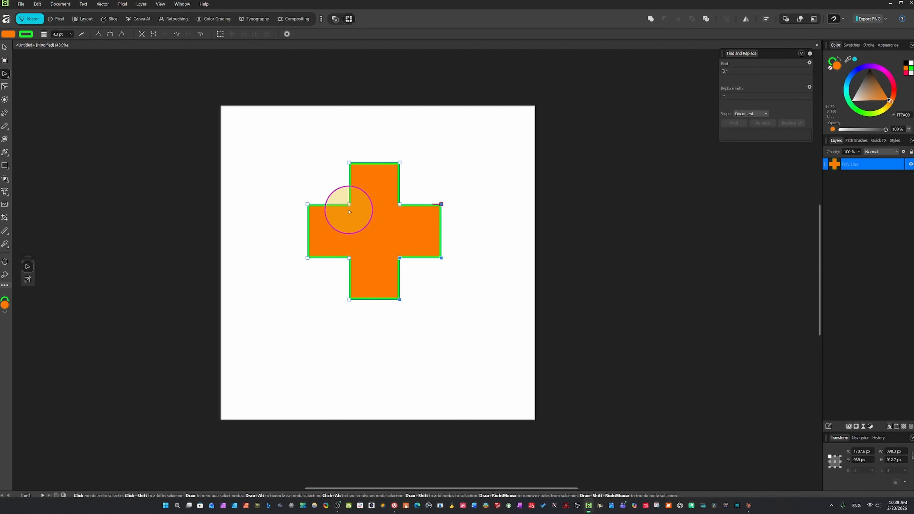
Try pulling the cross's inner nodes outward and adding and moving a node on its right edge, and undo these edits
left_click_drag(351, 205, 234, 119)
left_click_drag(400, 258, 426, 411)
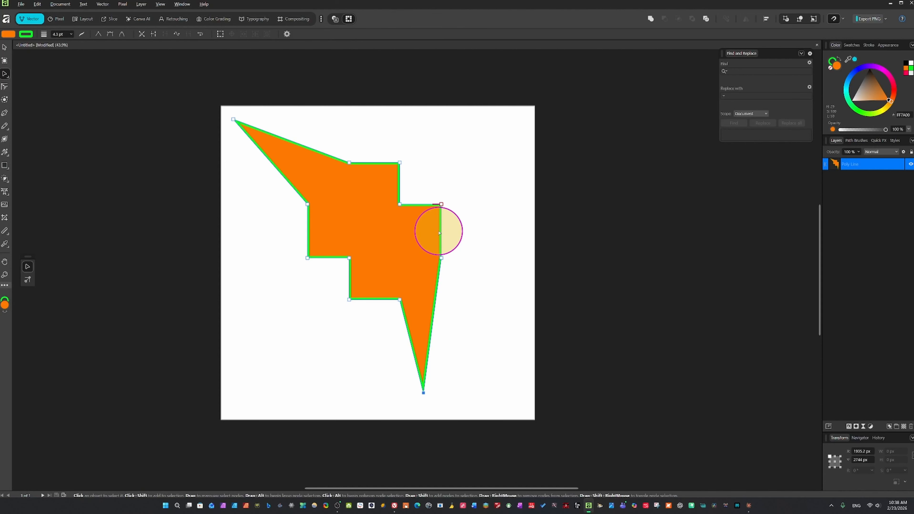
left_click(440, 234)
left_click_drag(457, 236, 496, 368)
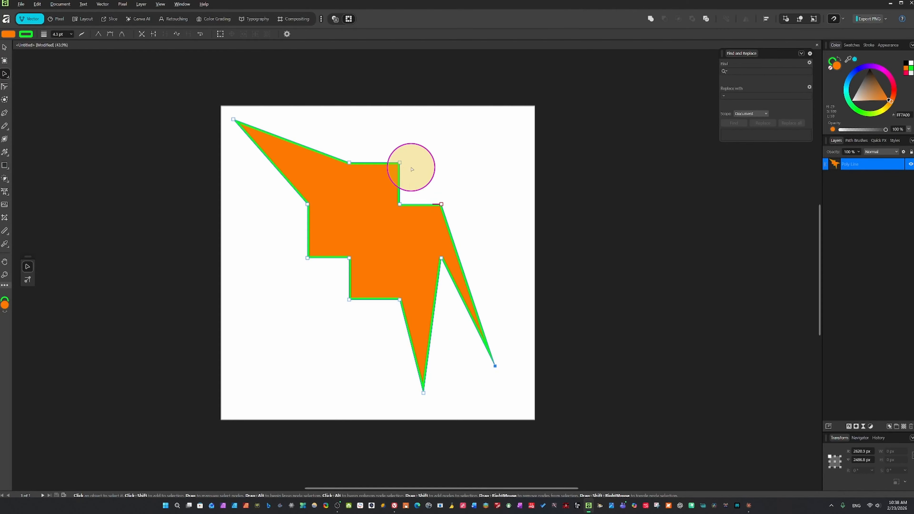
left_click_drag(265, 159, 265, 185)
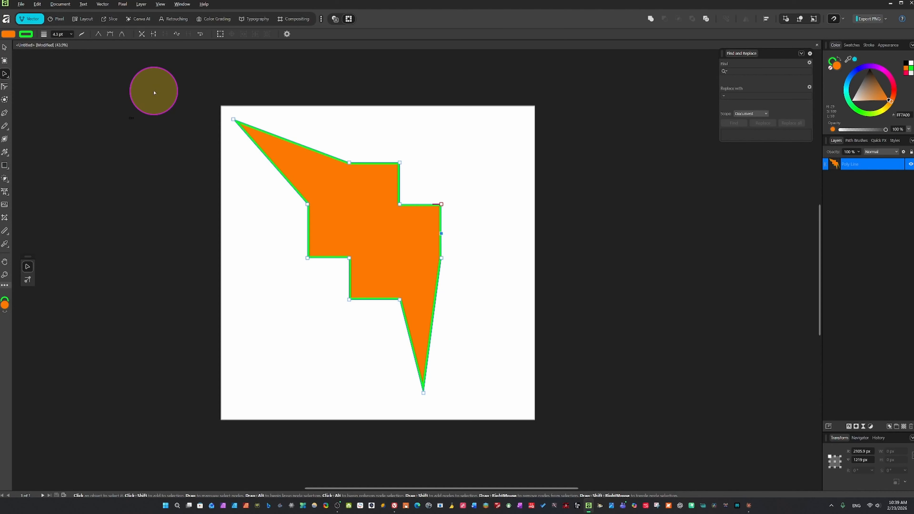
key("ctrl+z")
key("ctrl+z")
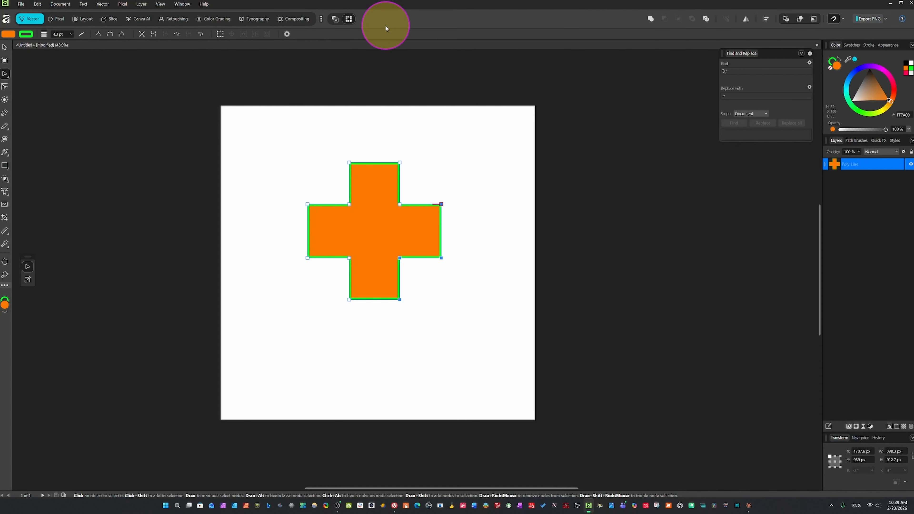
key("c")
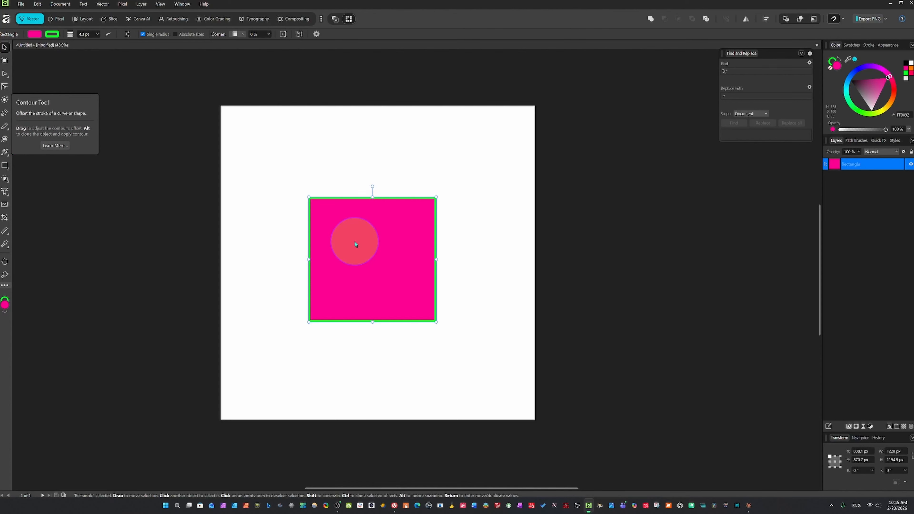
Expand the pink square outward by about 264 px with the Contour tool and move it slightly down and left
left_click(4, 101)
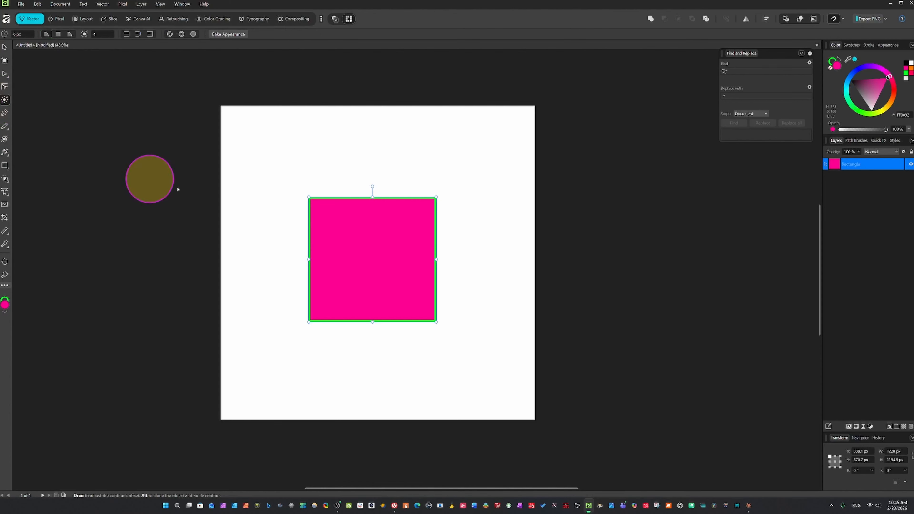
left_click_drag(394, 280, 420, 298)
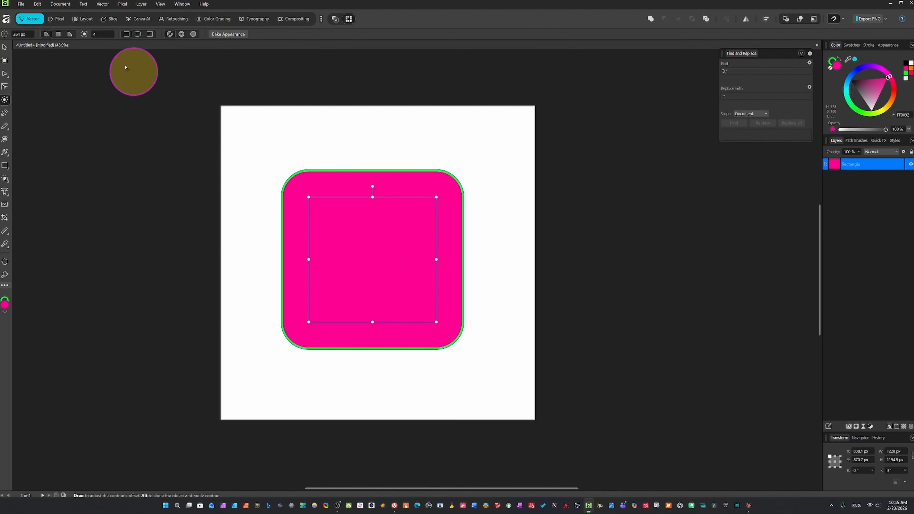
left_click(5, 47)
mouse_move(362, 286)
left_mouse_down()
mouse_move(377, 292)
mouse_move(355, 294)
left_mouse_up()
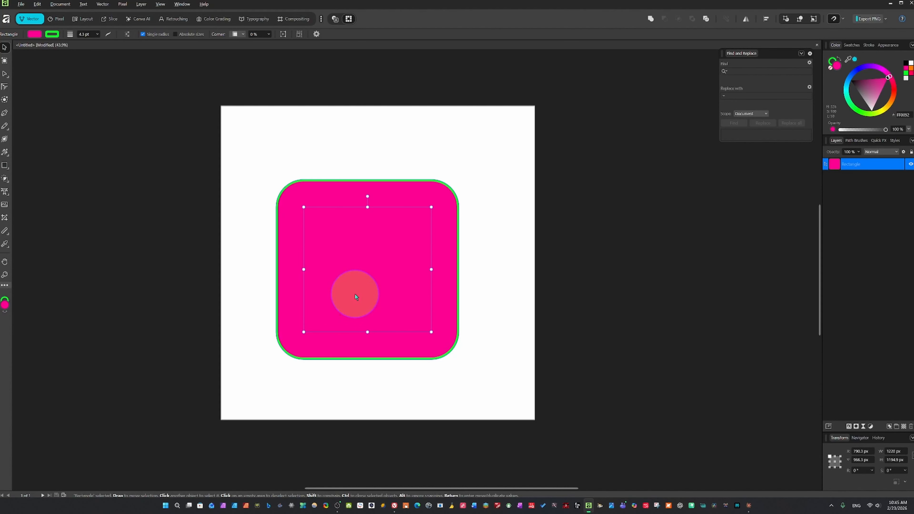
Shrink the contoured pink square from its bottom-right corner to about 123 × 143 px and deselect it
left_click(446, 359)
left_click(426, 315)
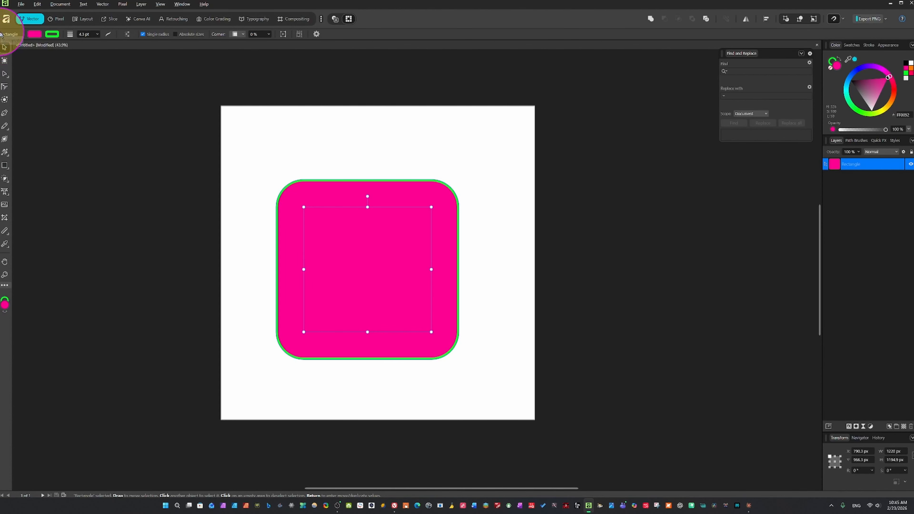
left_click(422, 323)
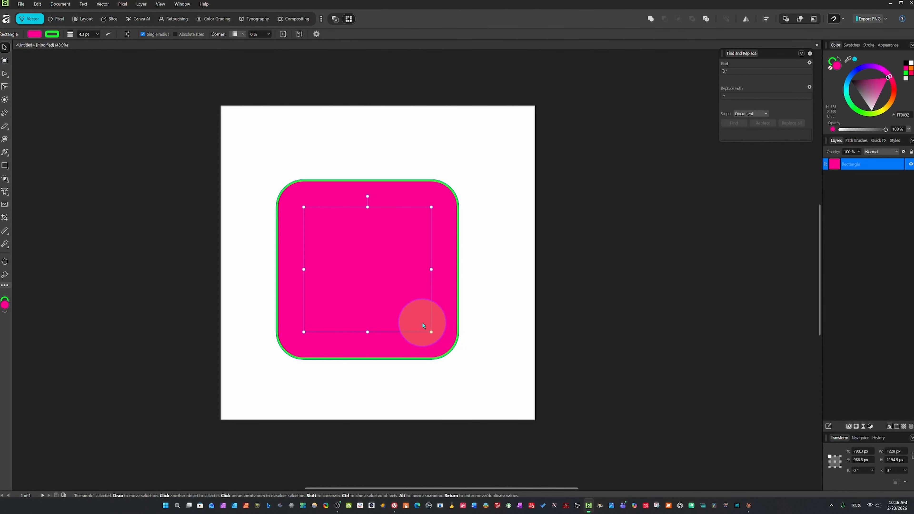
left_click_drag(431, 330, 351, 293)
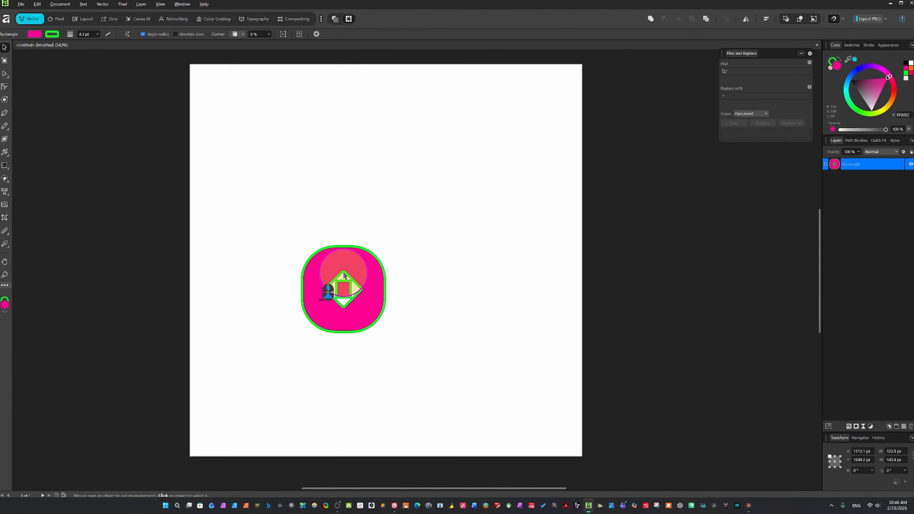
key("Escape")
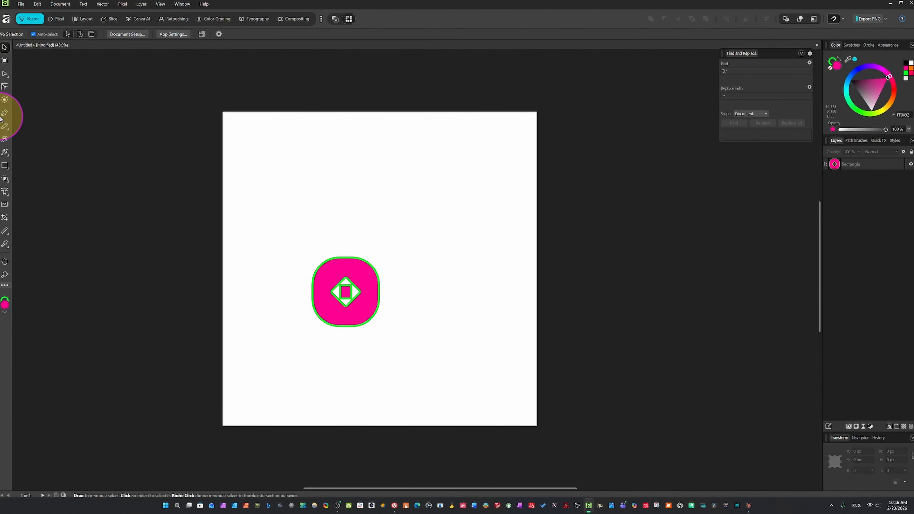
Increase the shrunken pink shape's contour offset to about 801 px with the Contour tool
left_click(7, 101)
left_click_drag(351, 294, 384, 310)
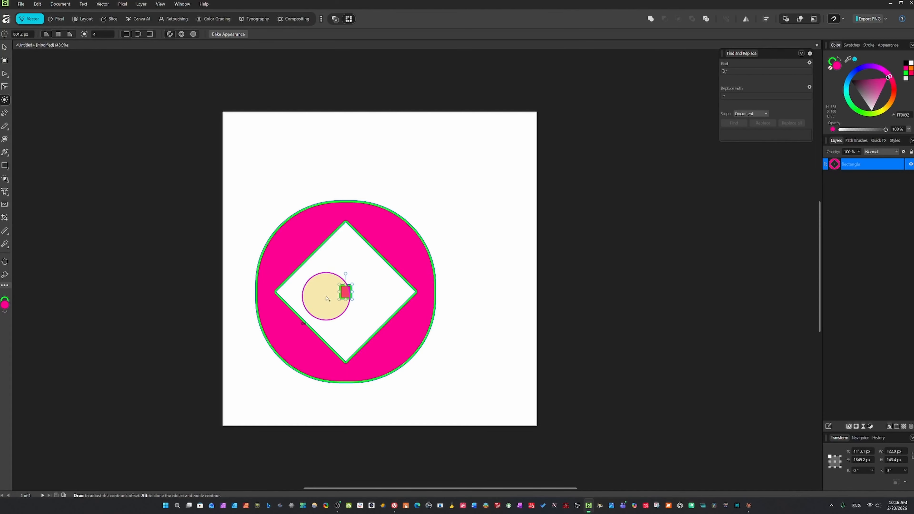
Undo the contour, resize and move edits until the pink square is back to its full-size, uncontoured shape
key("ctrl+z")
key("ctrl+z")
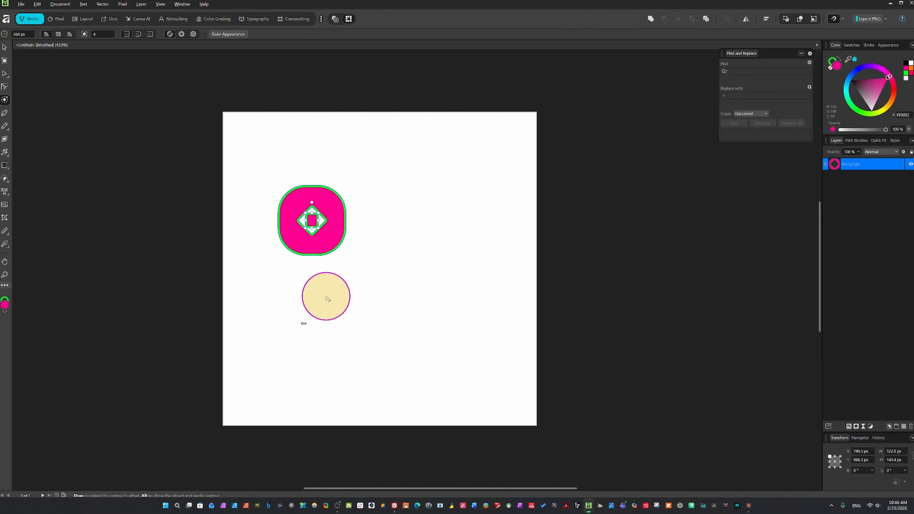
key("ctrl+z")
key("ctrl+z")
key("ctrl+z")
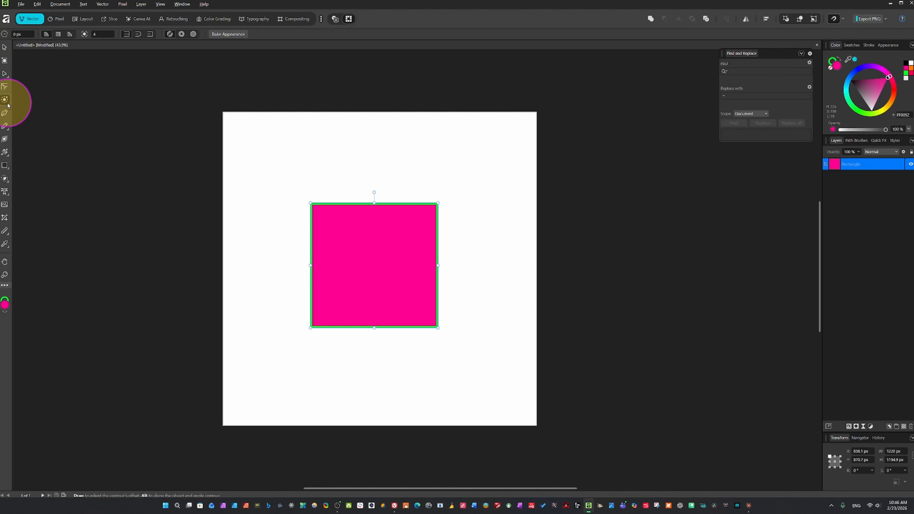
Offset the pink square outward by about 571 px with the Contour tool and reduce the offset to about -14 px
left_click(4, 49)
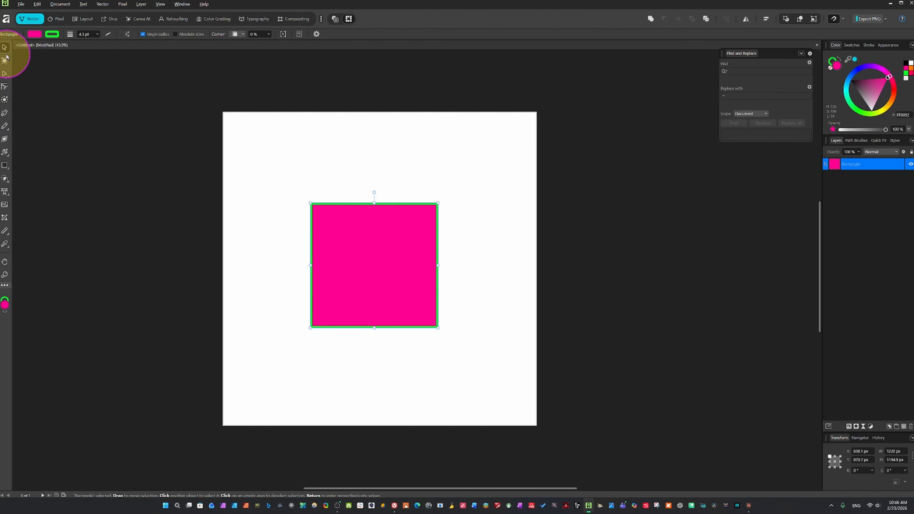
left_click(5, 101)
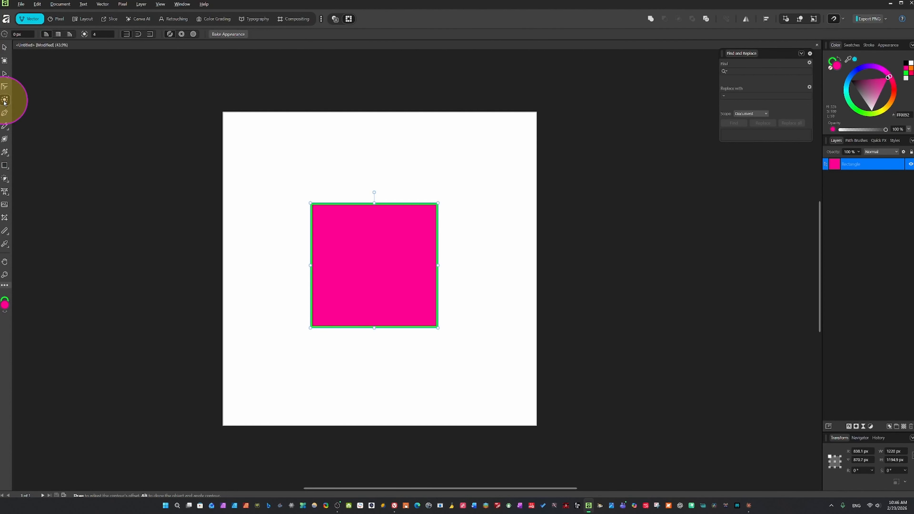
left_click(383, 246)
left_click_drag(373, 245, 433, 301)
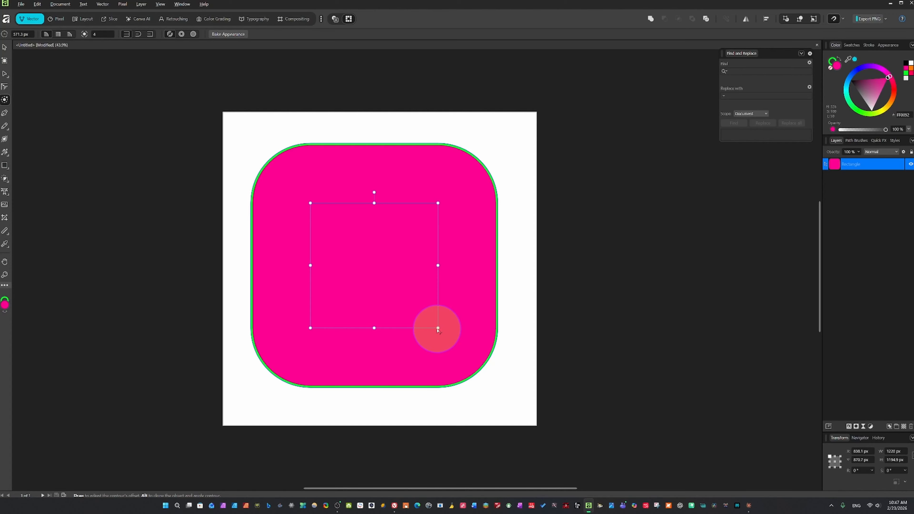
left_click_drag(438, 328, 378, 322)
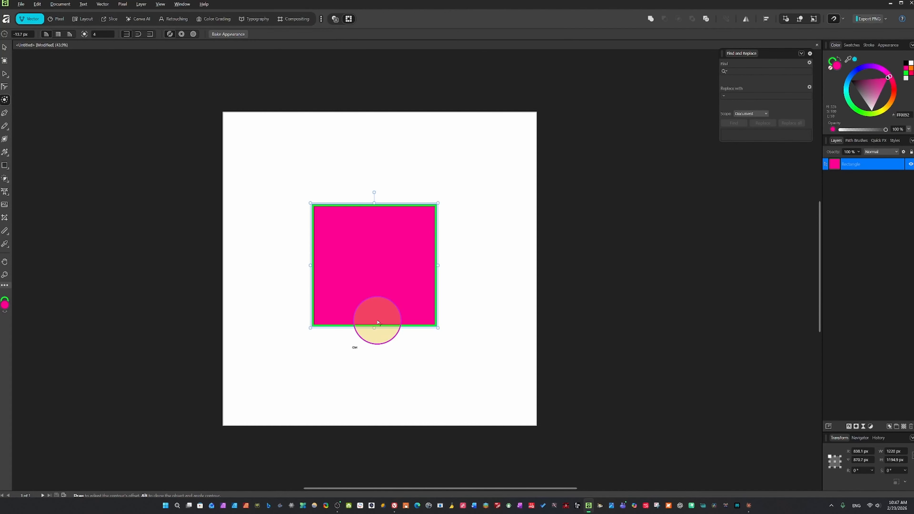
Undo the contour offsets along with the square's earlier recolouring and move
key("ctrl+z")
key("ctrl+z")
key("ctrl+z")
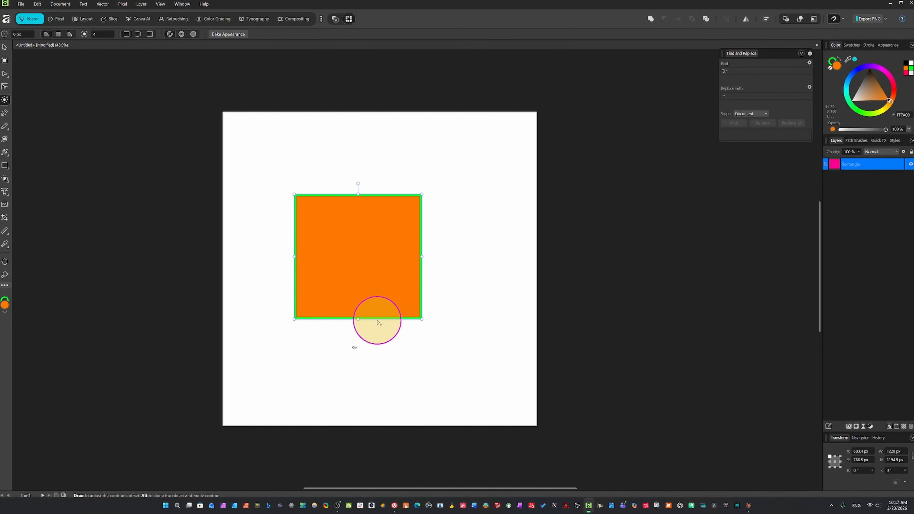
key("ctrl+z")
key("ctrl+z")
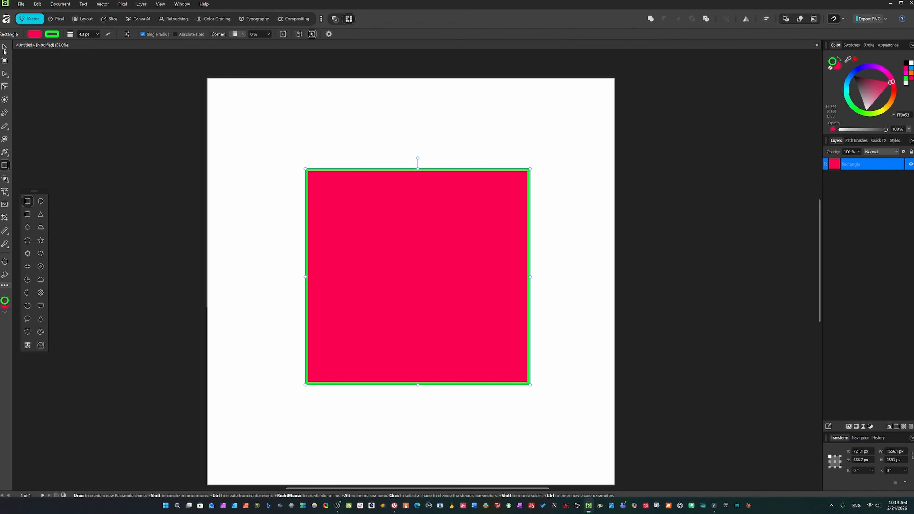
Deselect the red square and switch to the Move tool
key("ctrl+d")
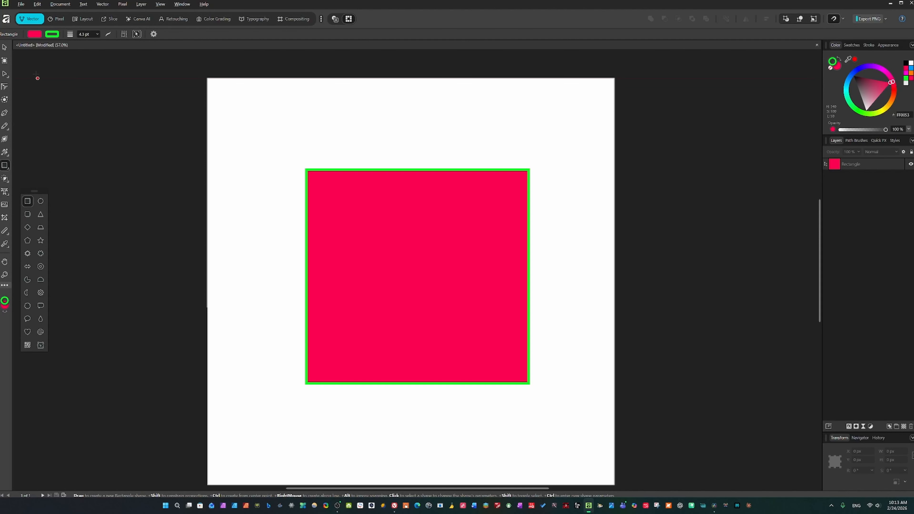
left_click(5, 50)
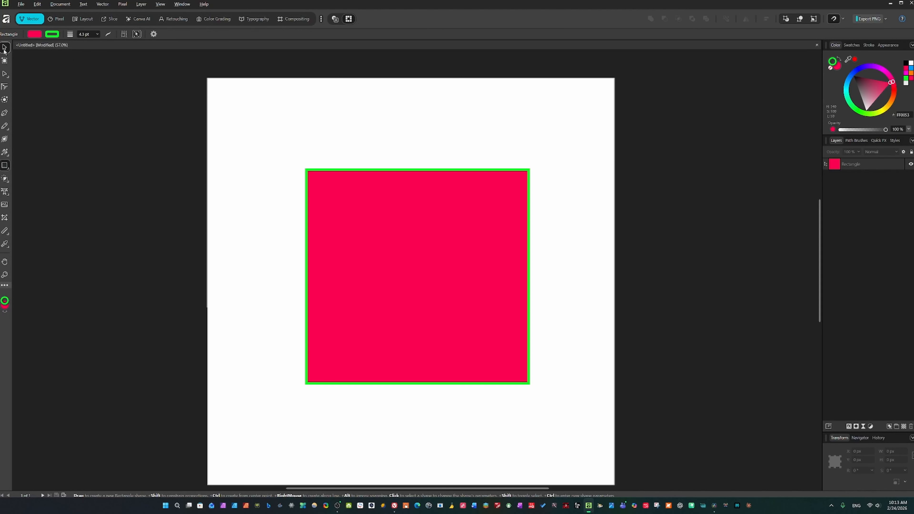